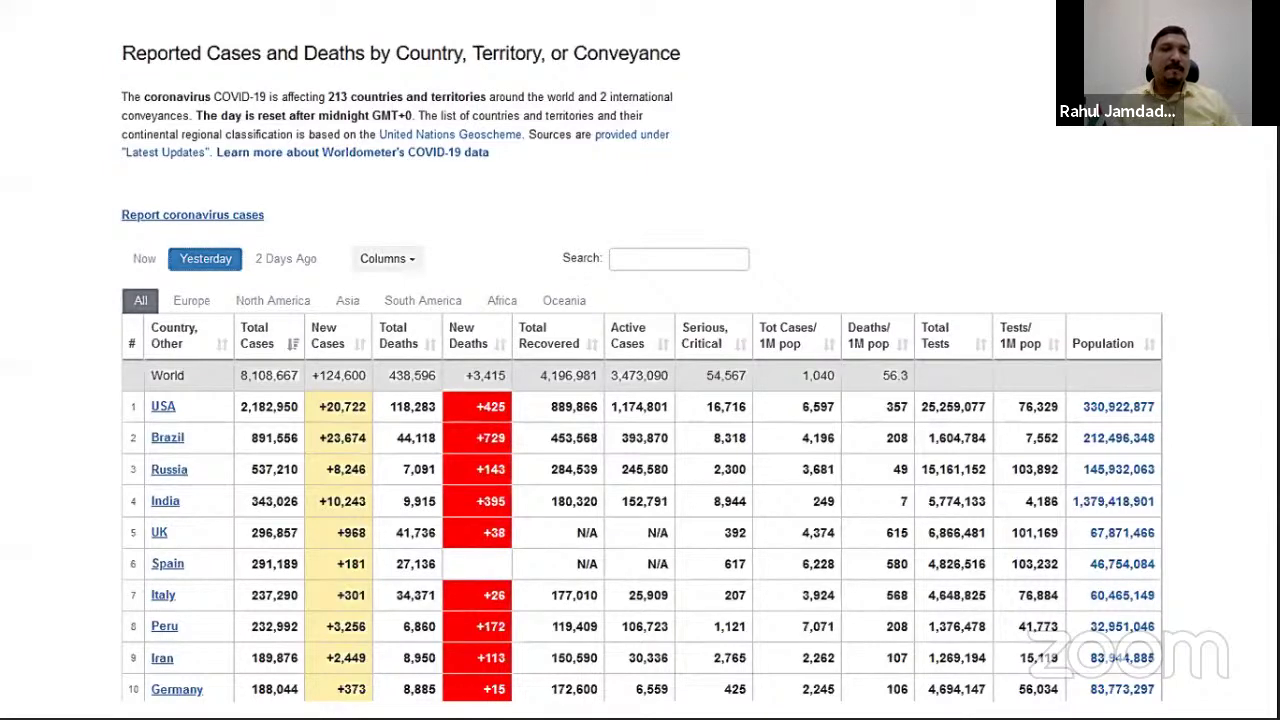
Bring up the blank Book1 worksheet and turn on the slide show's laser pointer
key(alt+Tab)
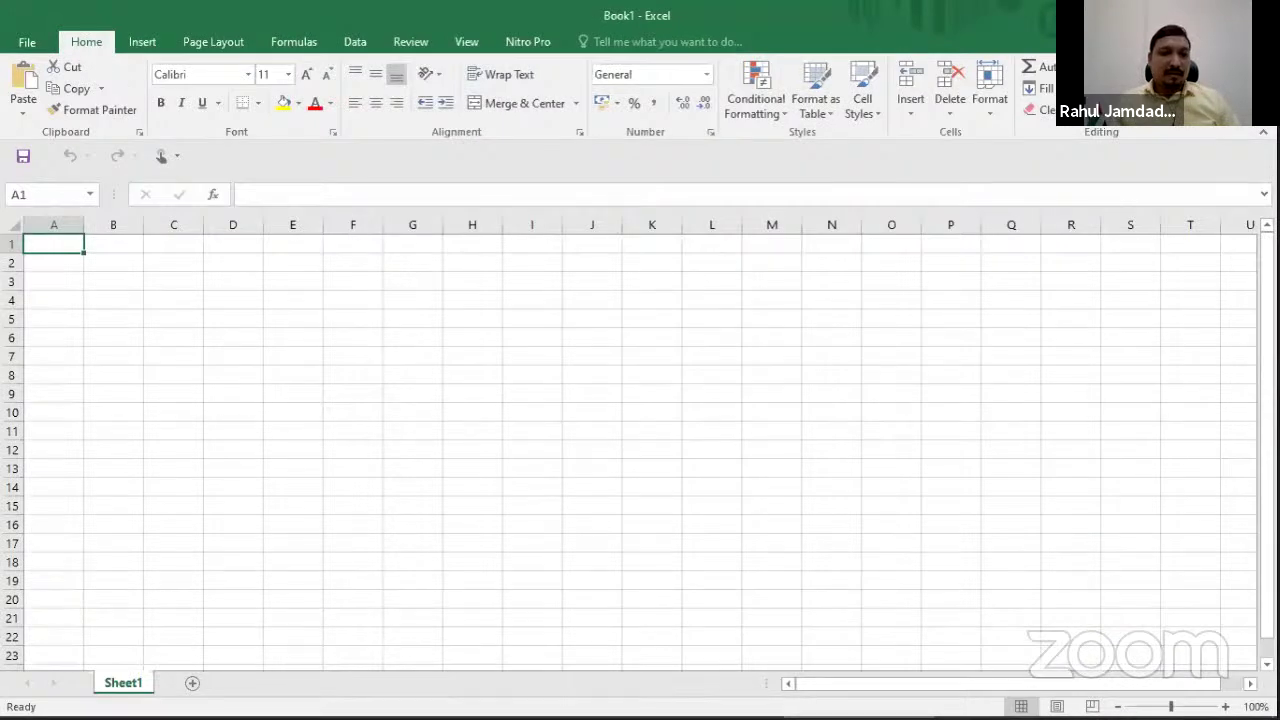
right_click(222, 314)
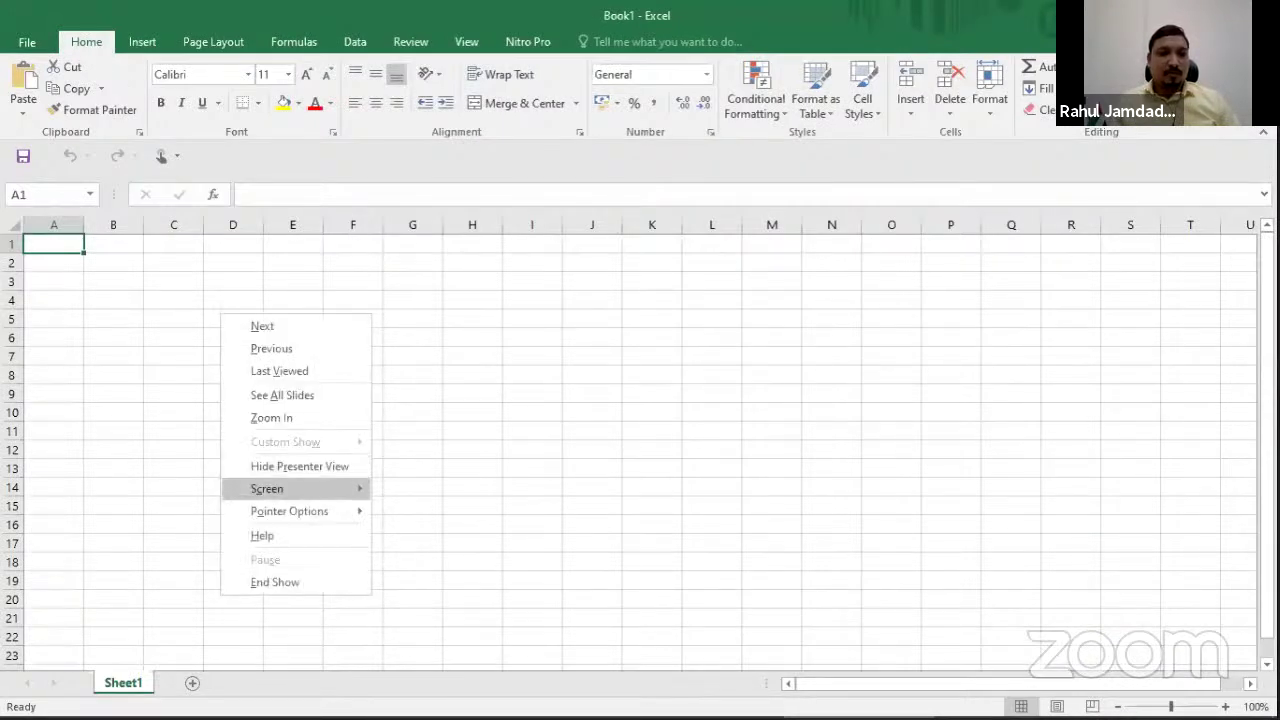
key(Down)
key(Right)
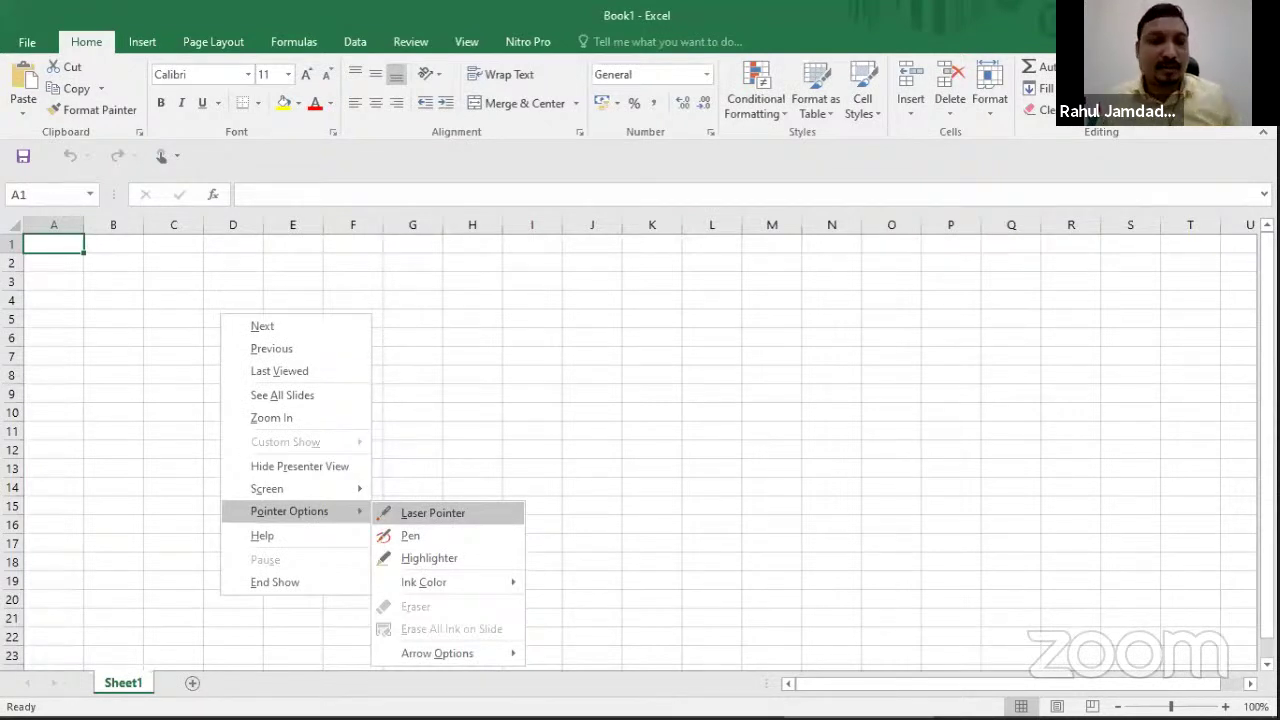
key(Return)
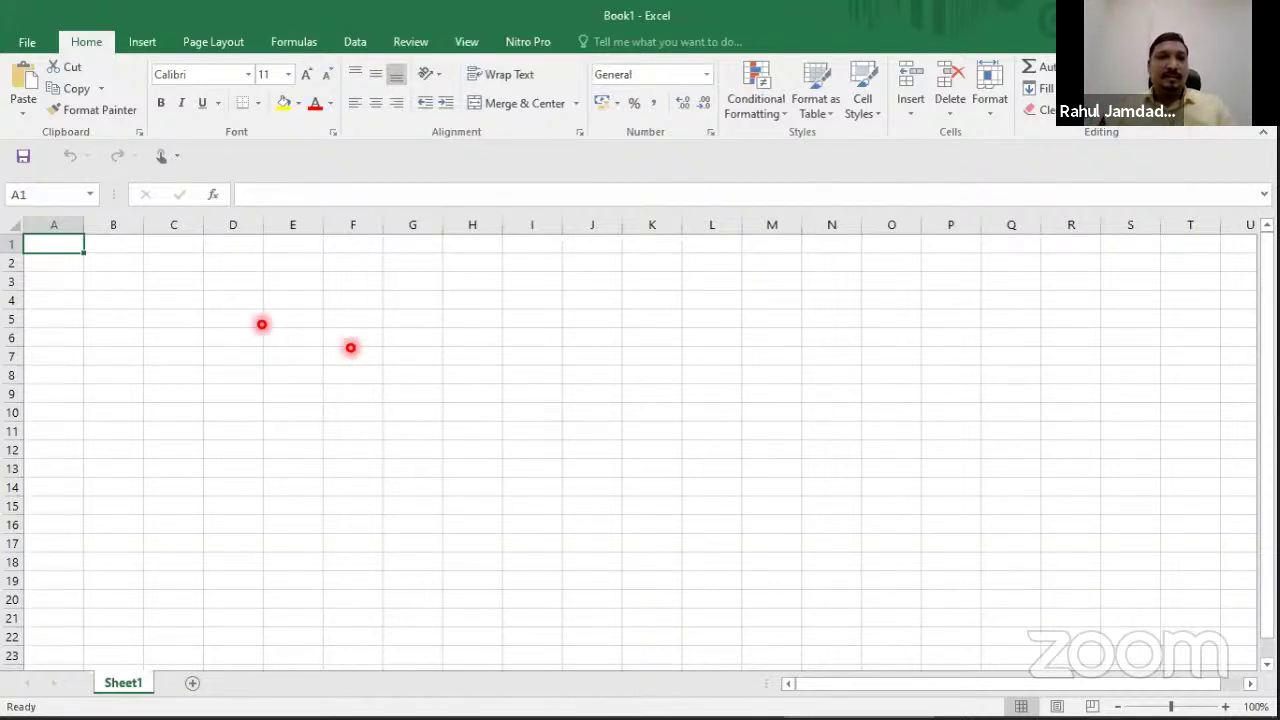
key(alt+a)
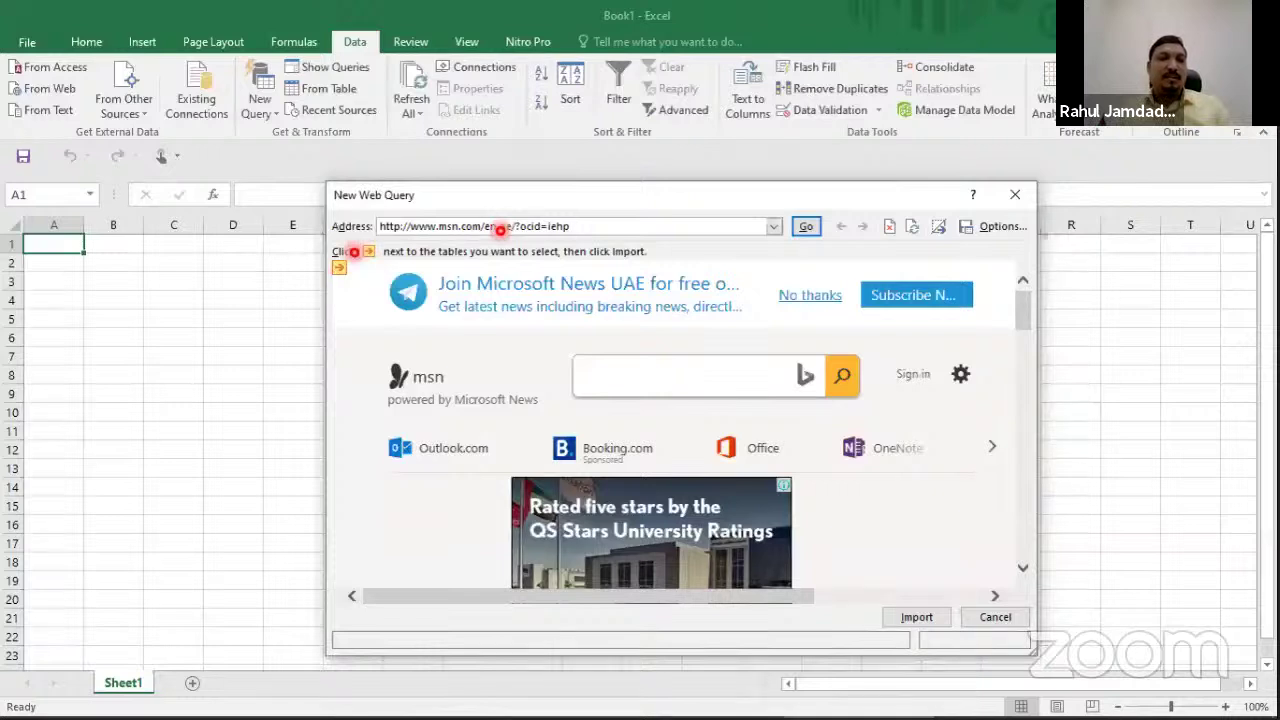
click(500, 226)
text(https://www.worldometers.info/coronavirus/)
key(Return)
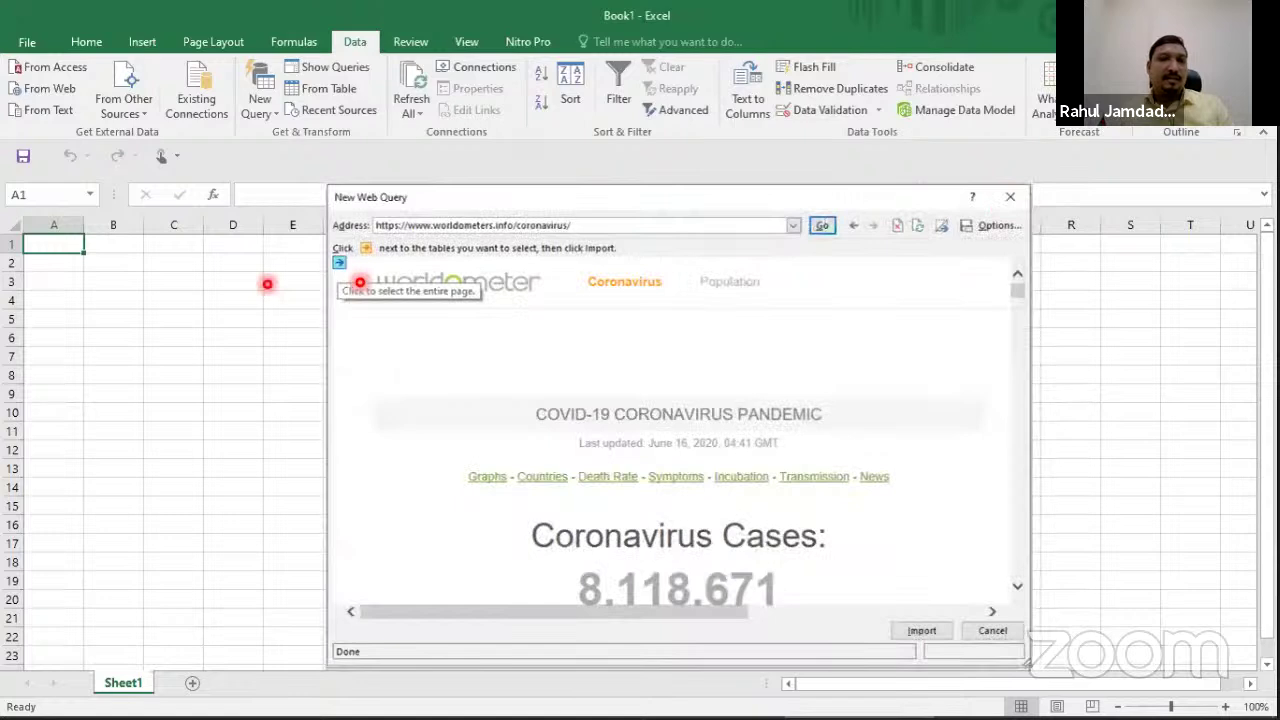
click(345, 265)
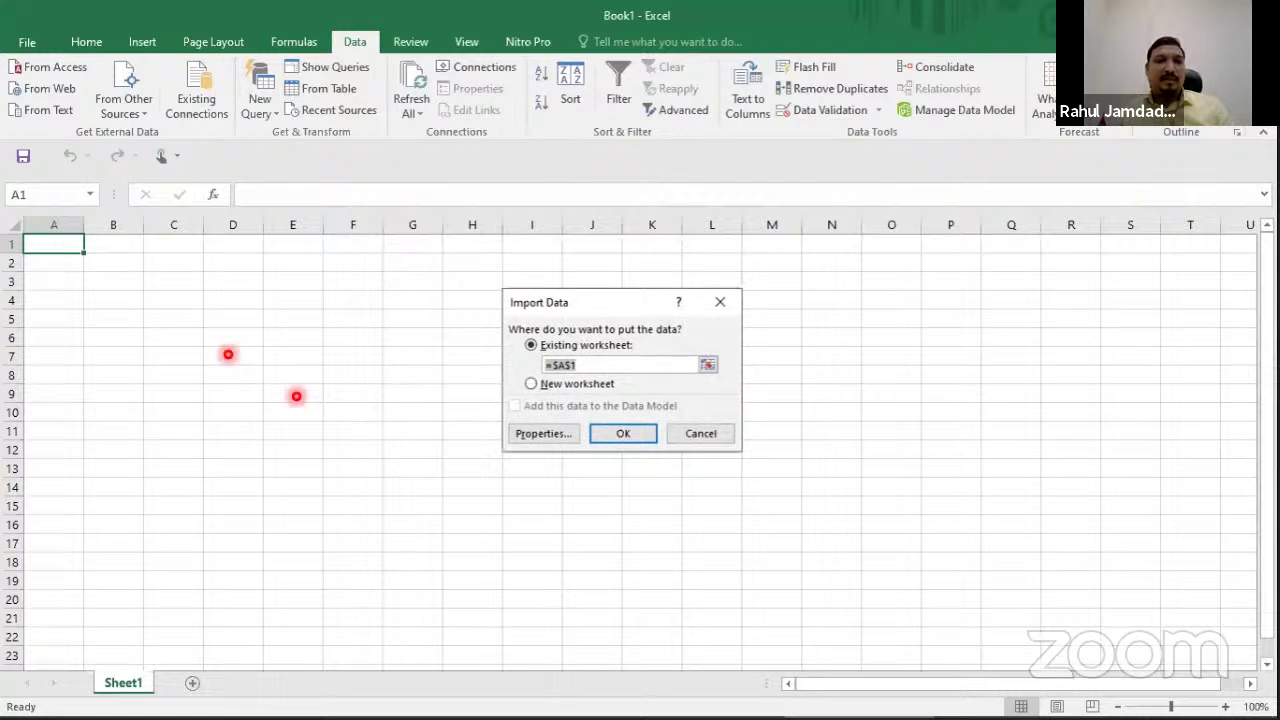
click(603, 438)
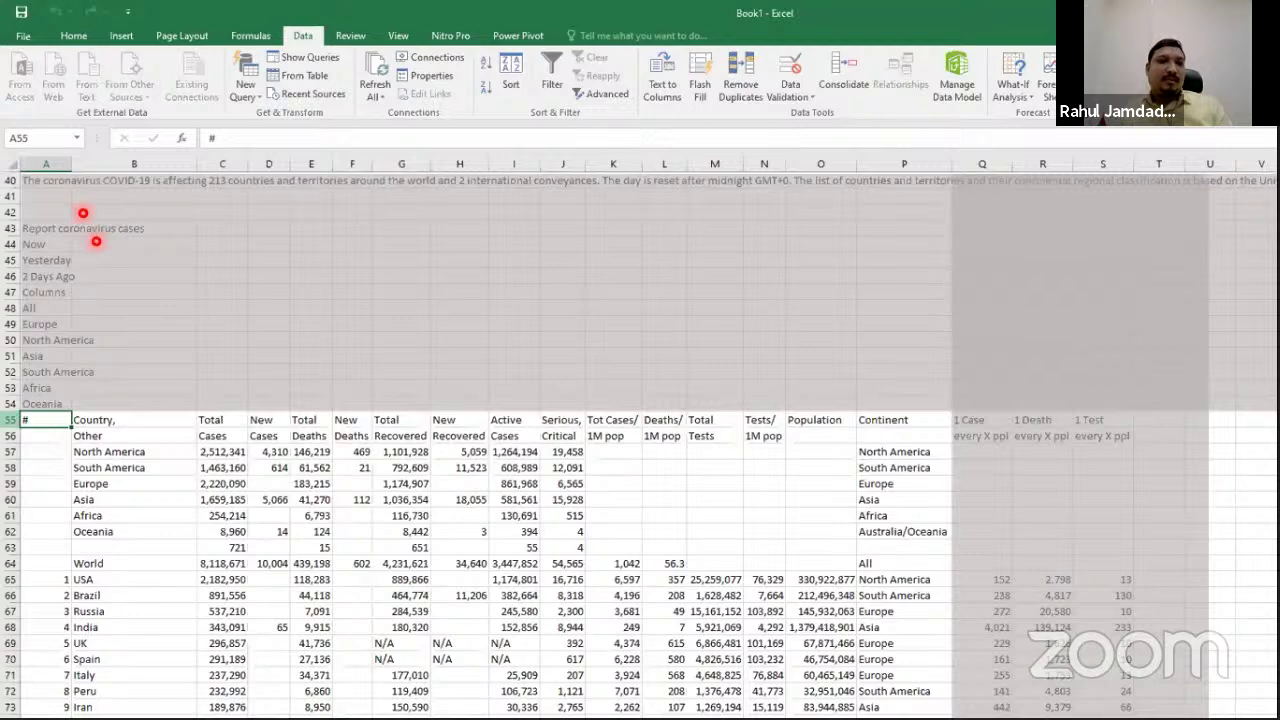
Switch to the cleaned Book1.xlsx table, add filters to its header row and look at the Country column's filter options
key(alt+Tab)
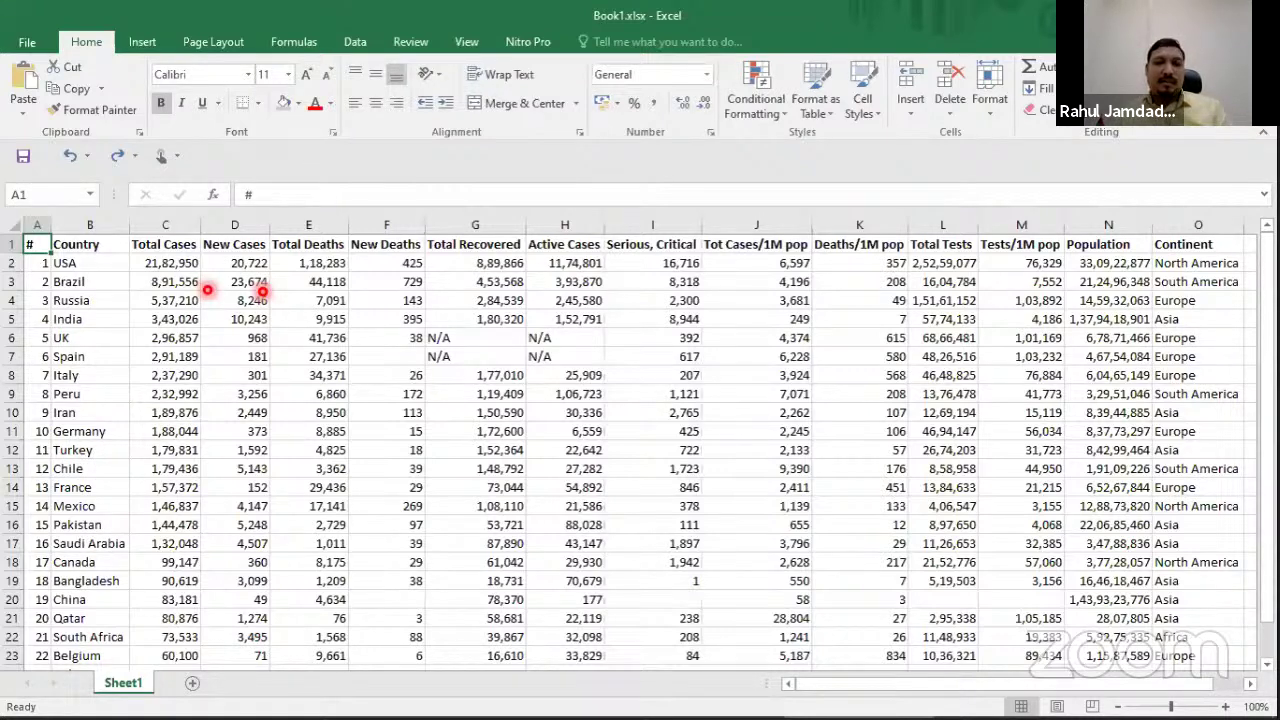
click(357, 41)
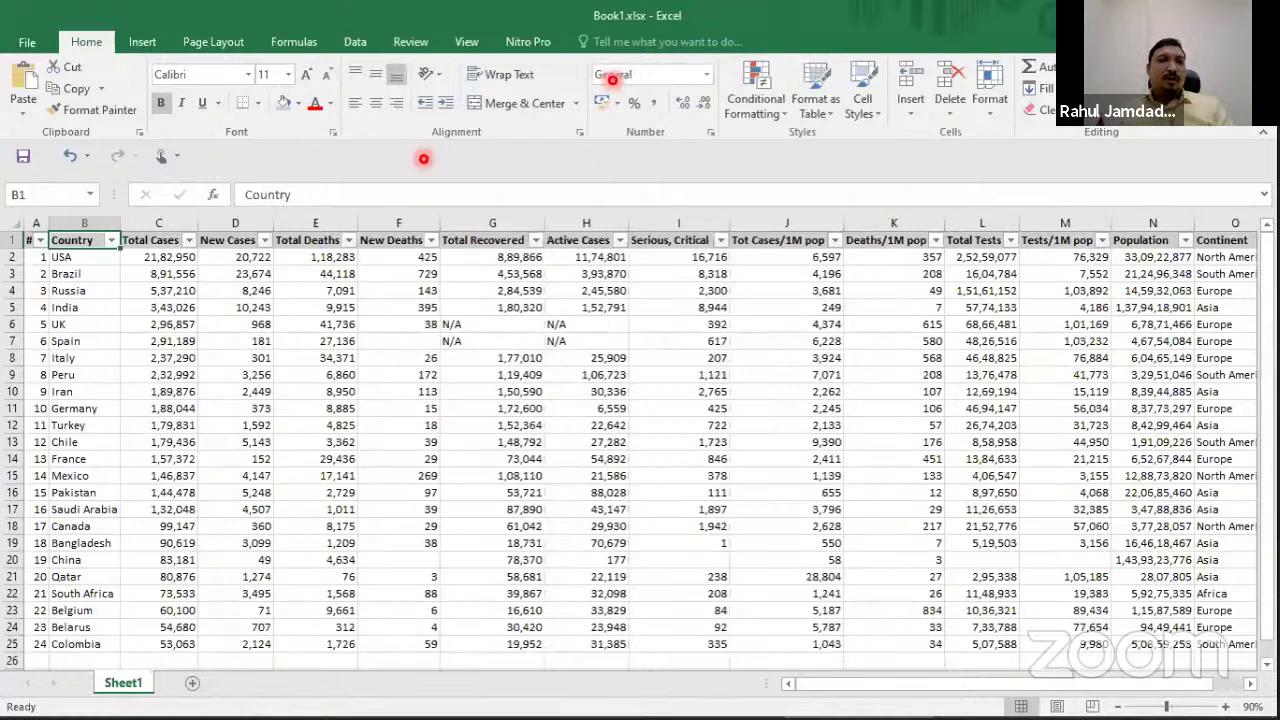
scroll(106, 251, up, 1)
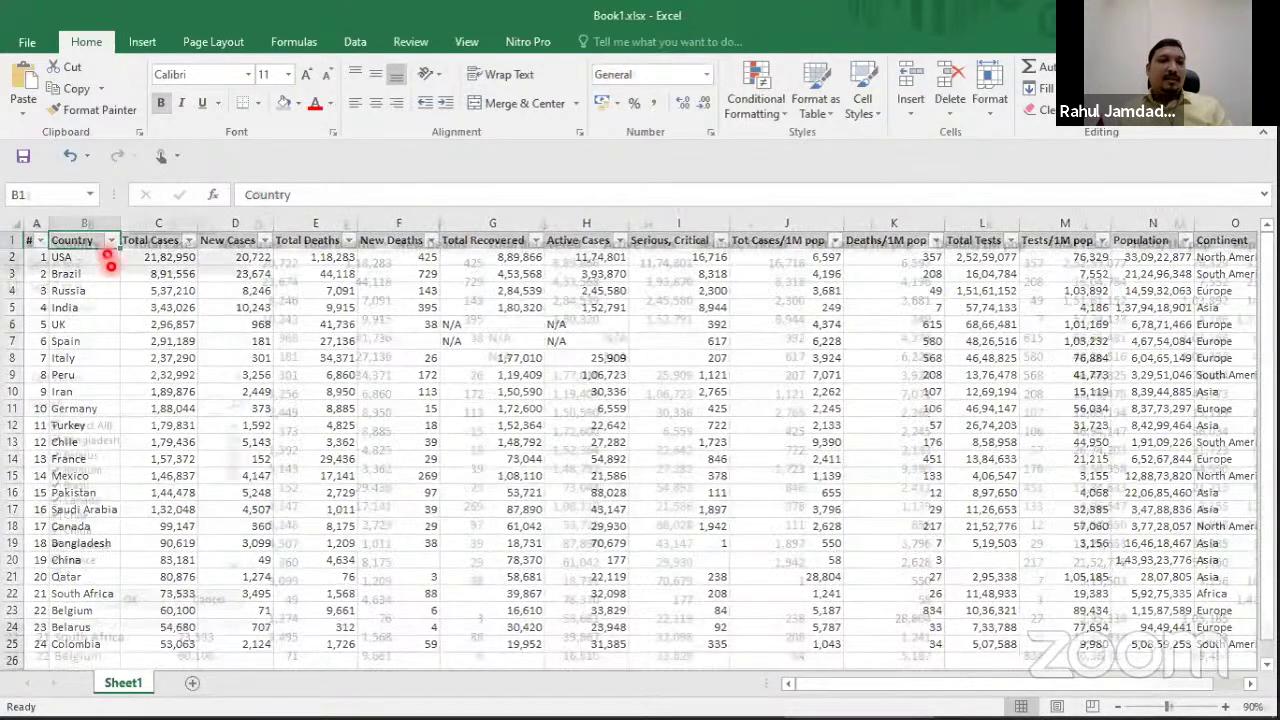
click(121, 244)
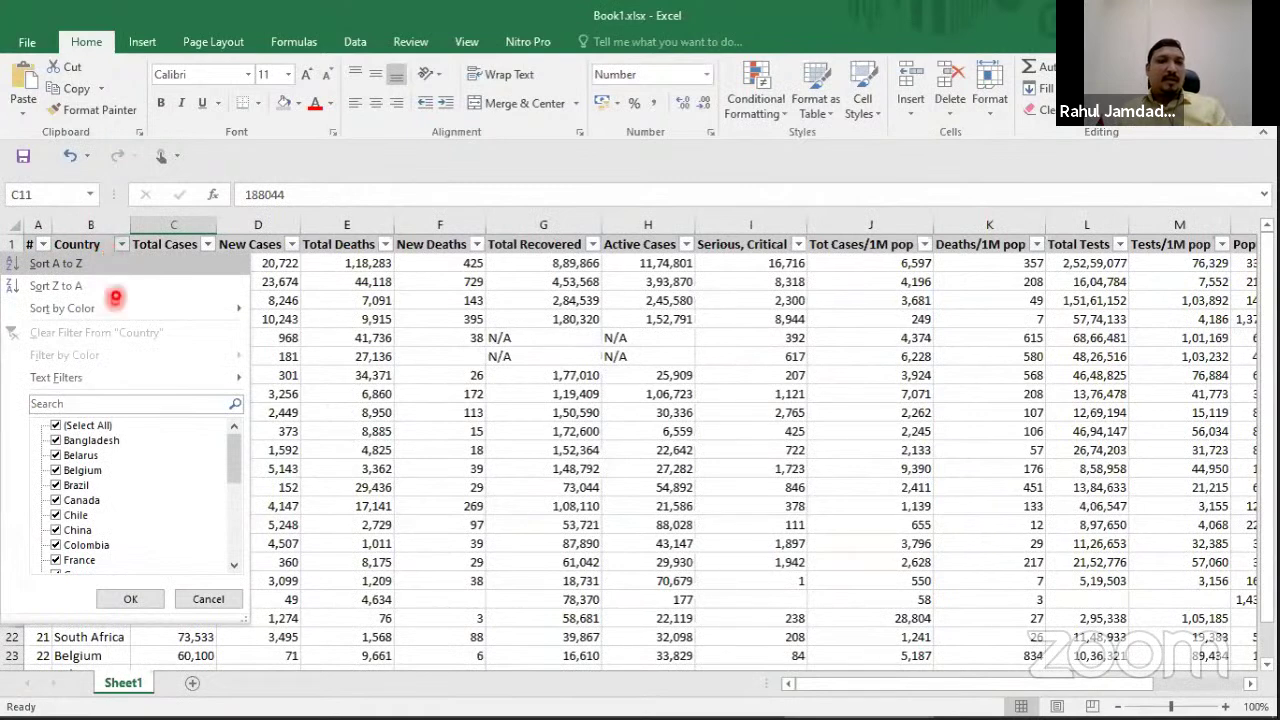
key(Escape)
scroll(359, 376, down, 1)
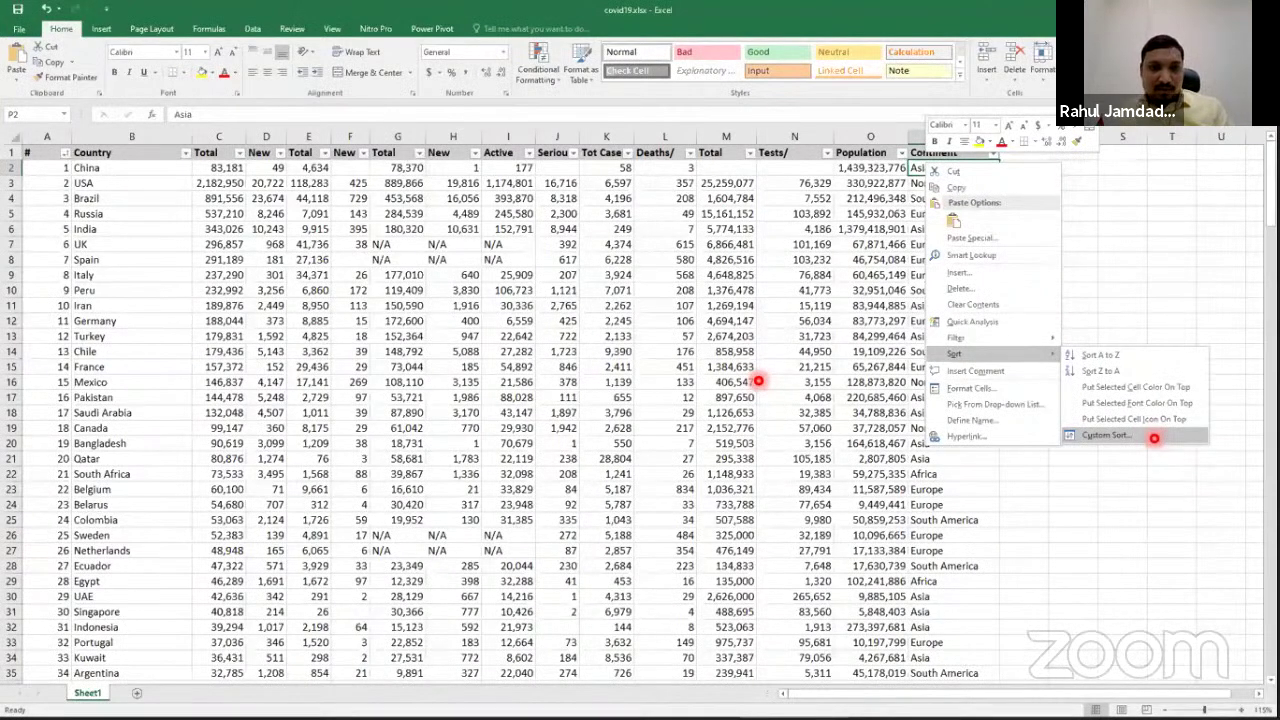
Start a custom sort and enter a new custom list: Europe, Asia, Australia/Oceania, Africa, North America, South America
click(1154, 438)
click(899, 303)
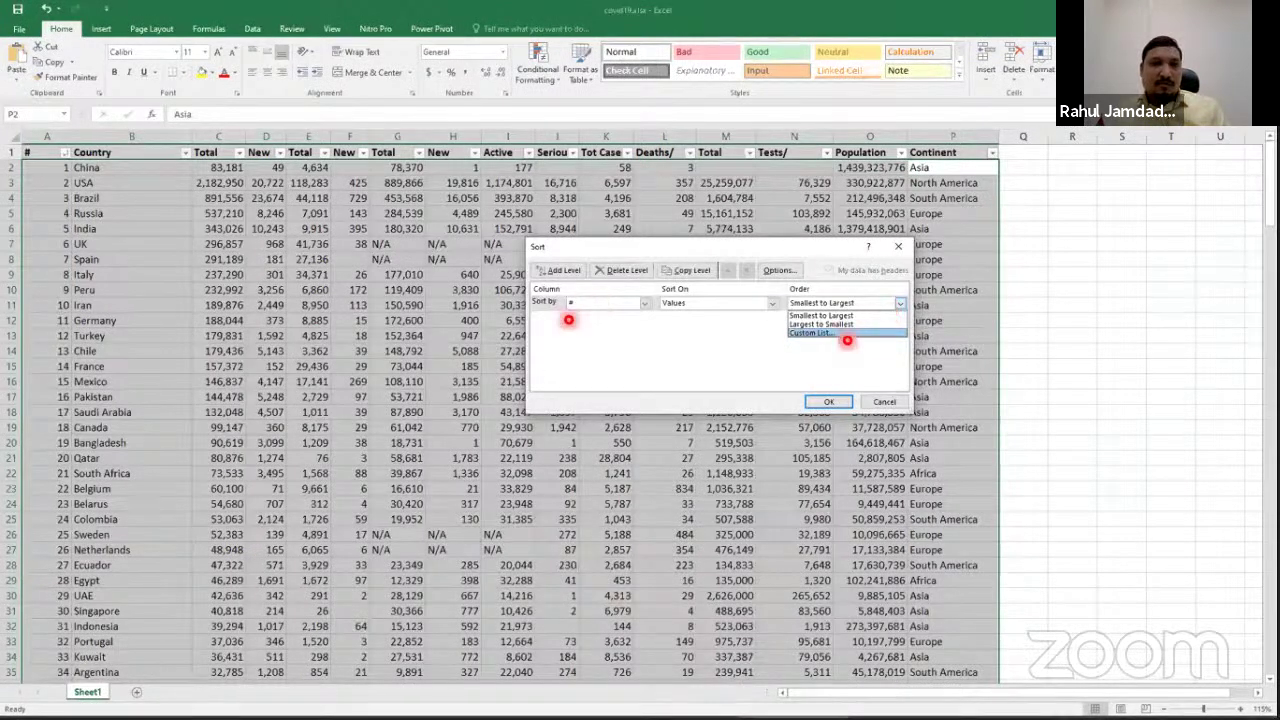
click(847, 333)
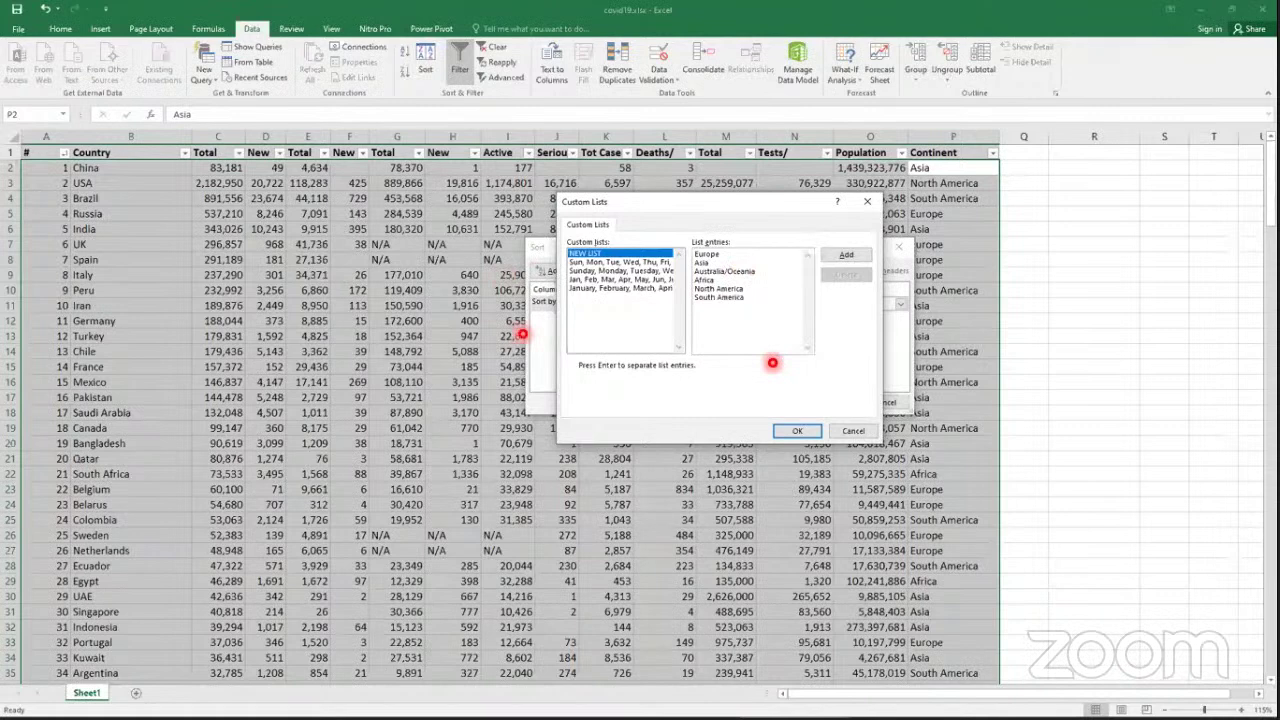
Turn off the slide show's laser pointer and switch the pointer to the pen
right_click(464, 270)
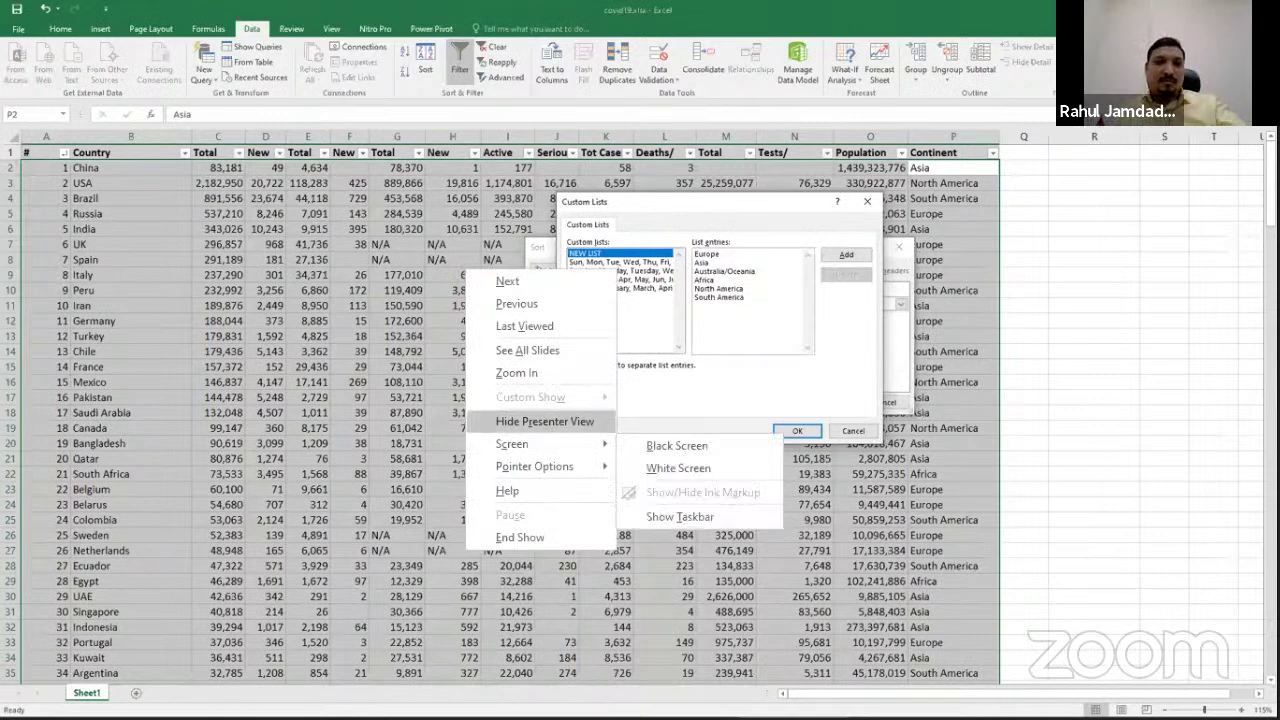
mouse_move(534, 466)
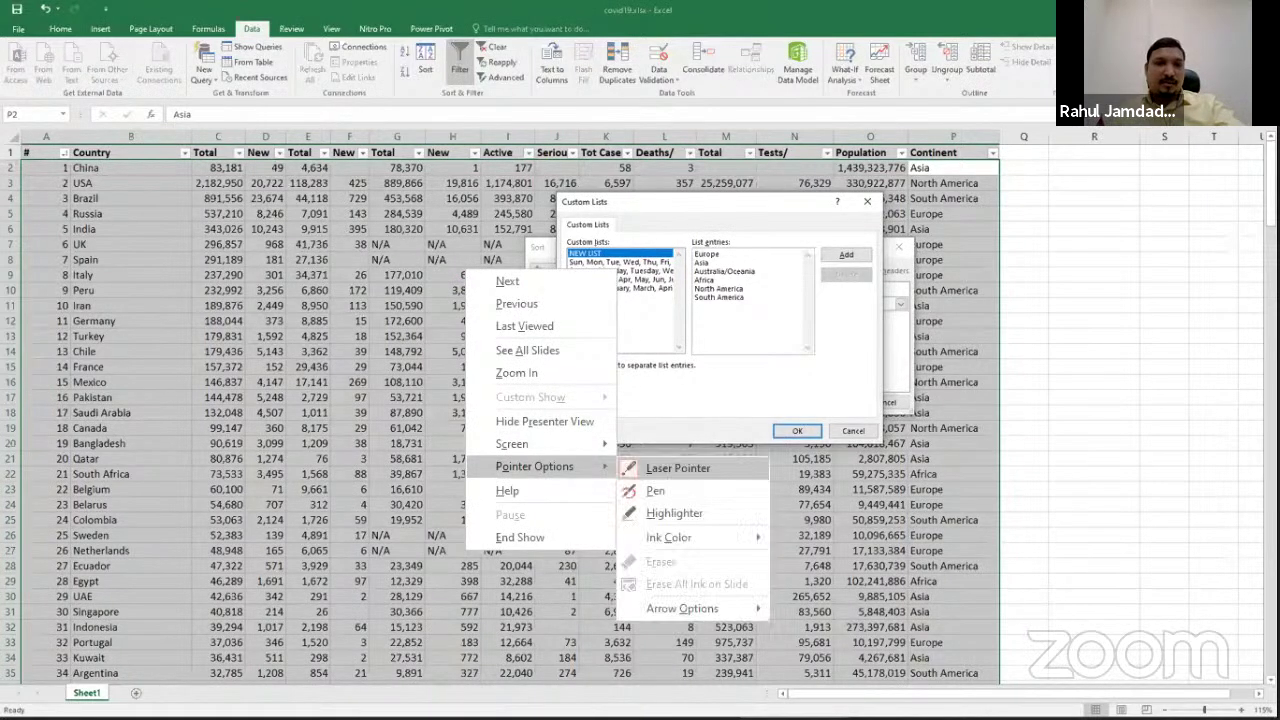
click(678, 468)
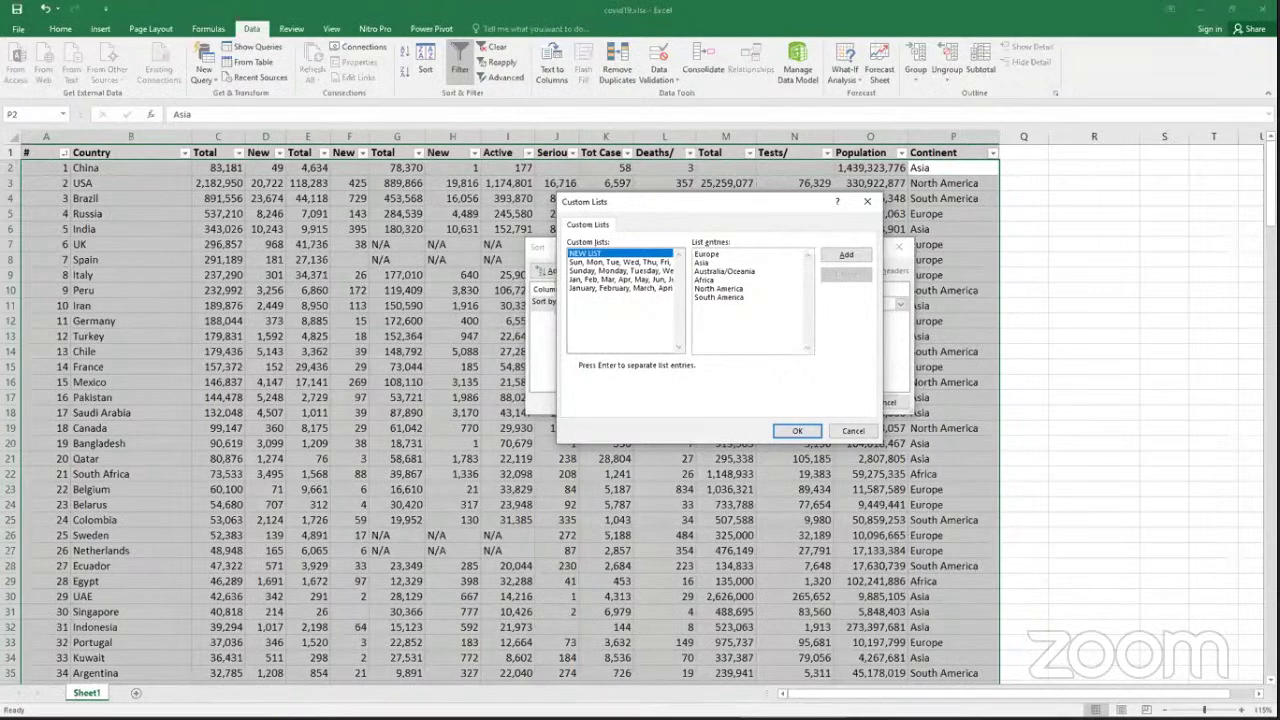
right_click(509, 326)
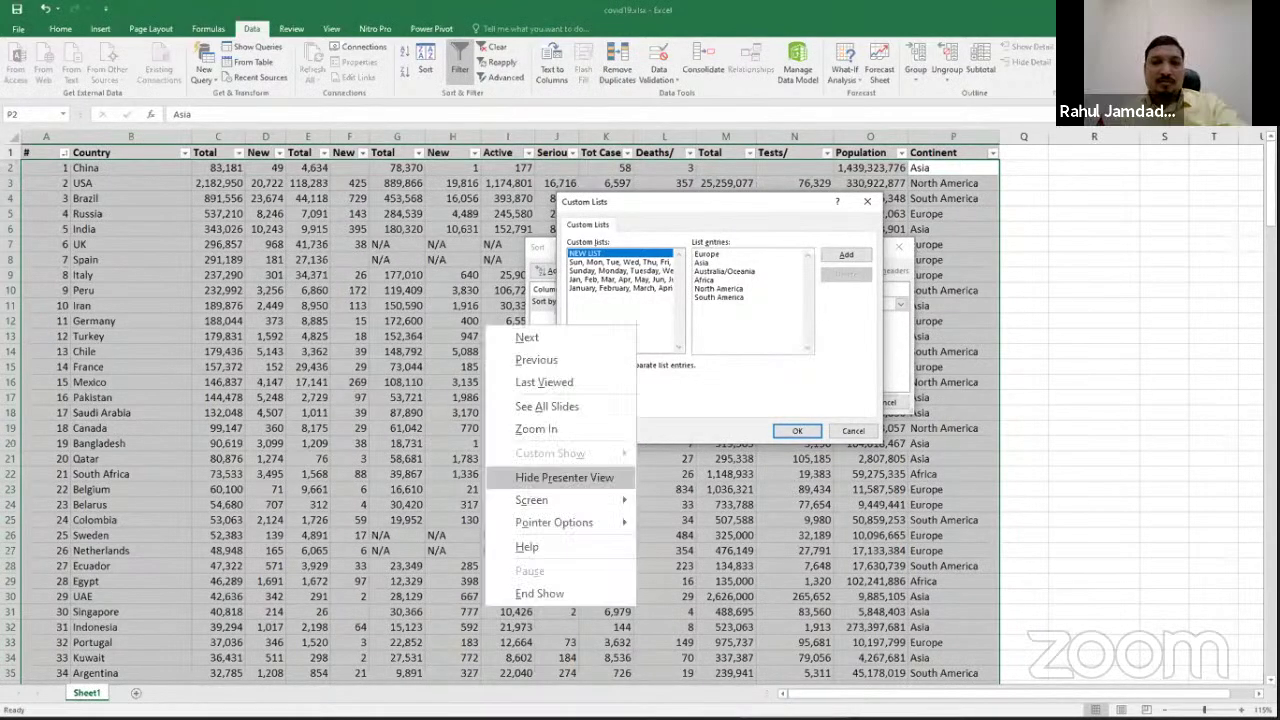
mouse_move(554, 522)
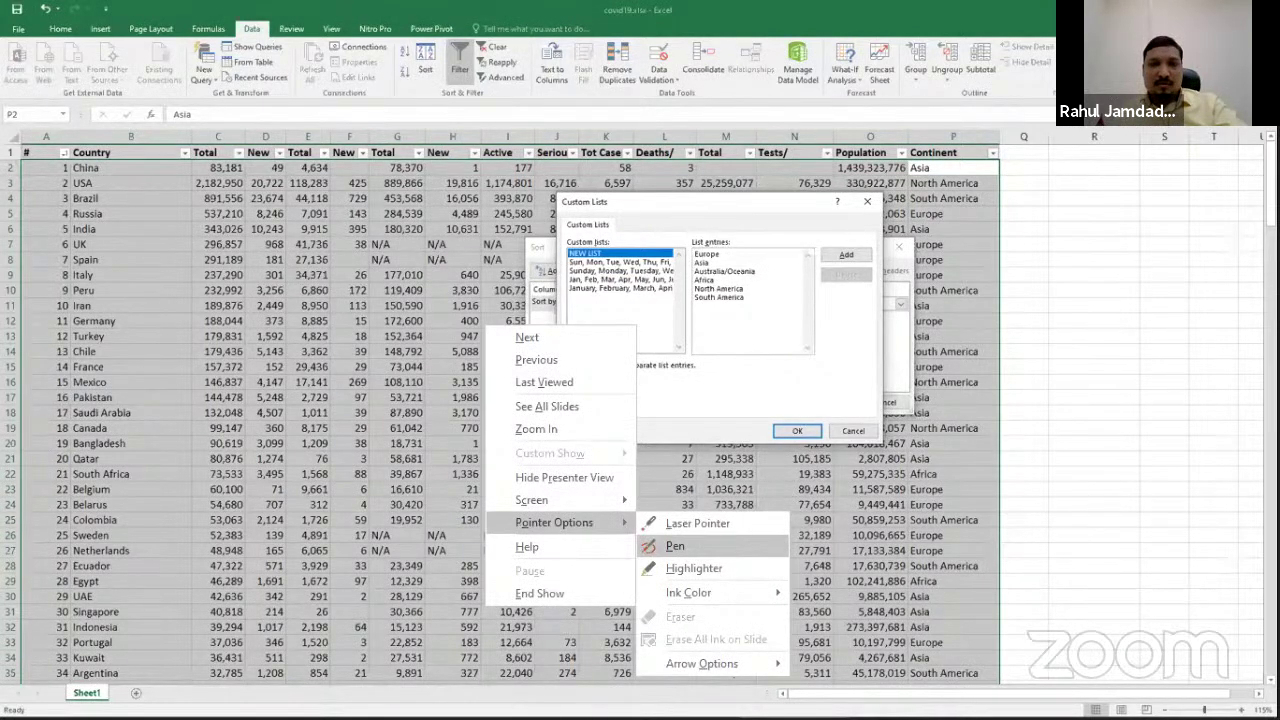
click(675, 546)
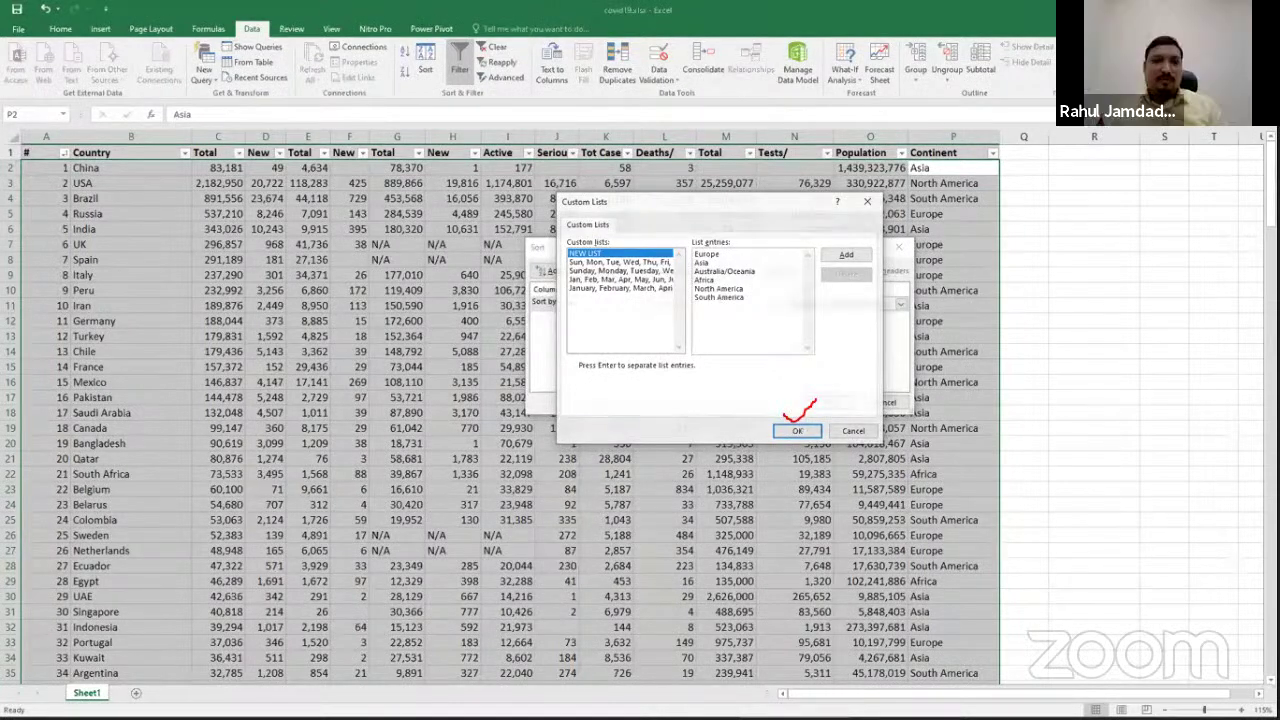
Sort the COVID-19 table by the Continent column using the custom continent list, ticking the chosen options with the pen
click(797, 431)
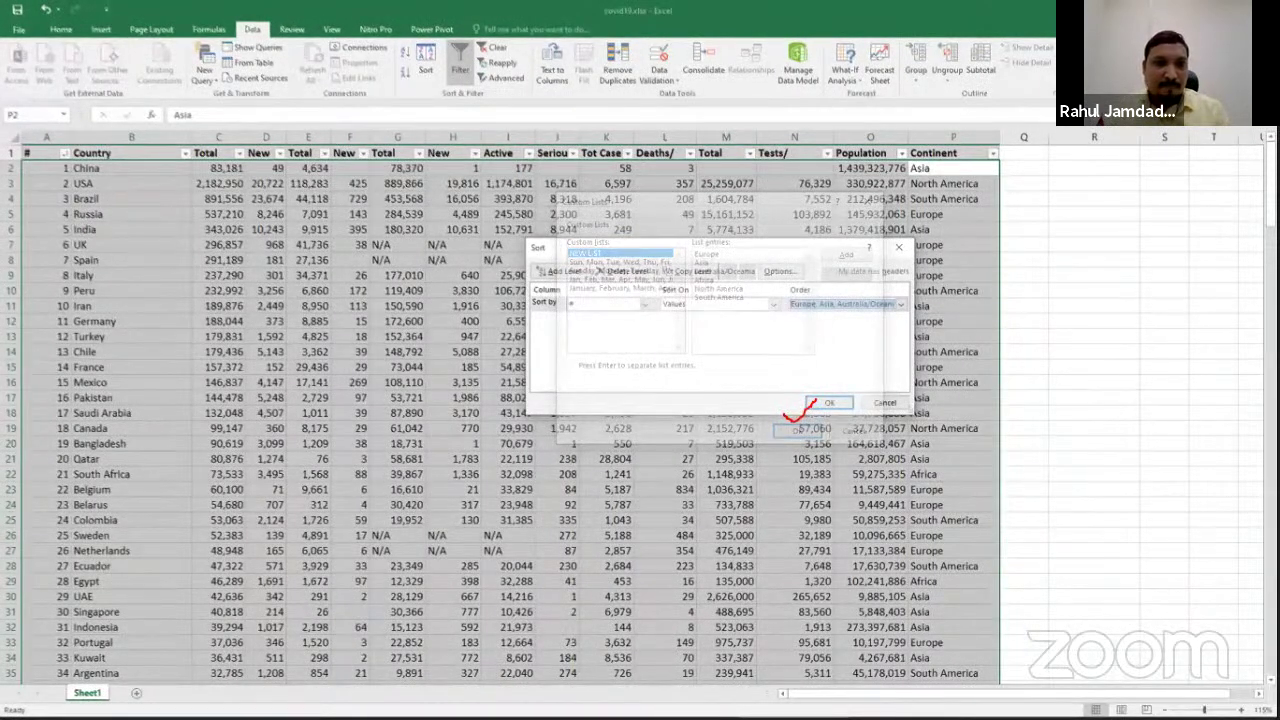
click(644, 303)
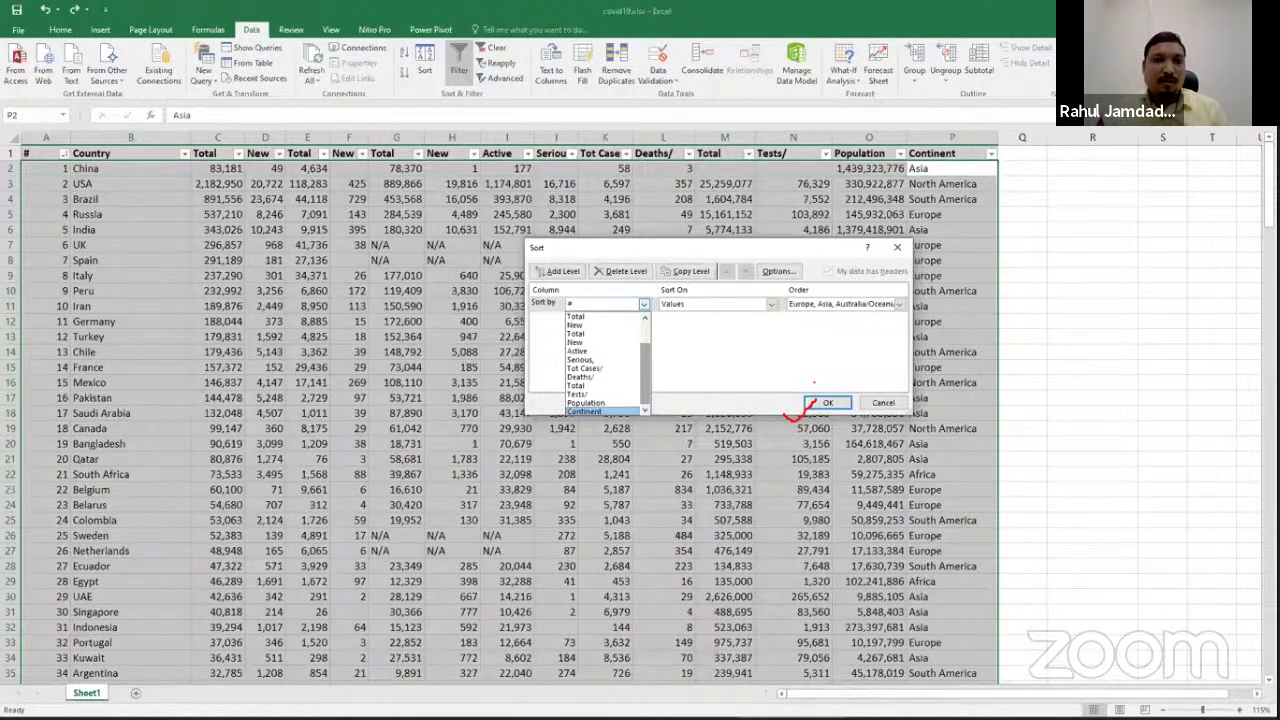
drag(605, 410, 633, 400)
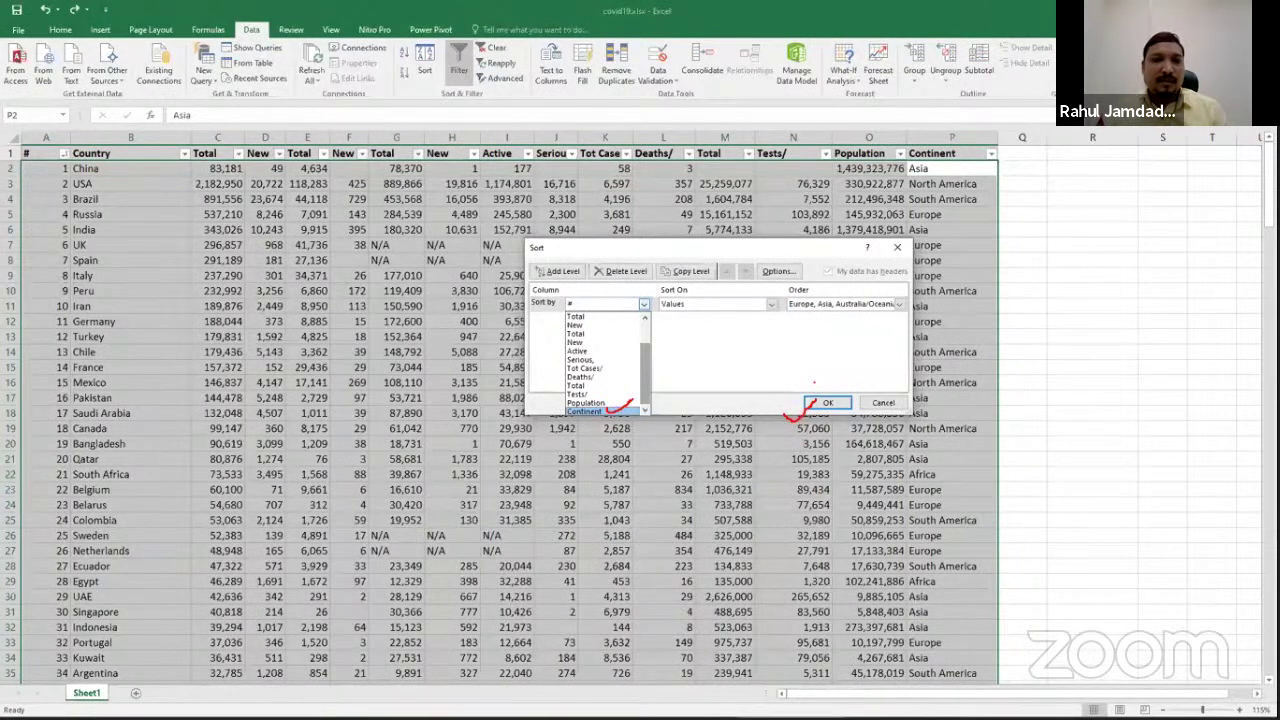
key(Return)
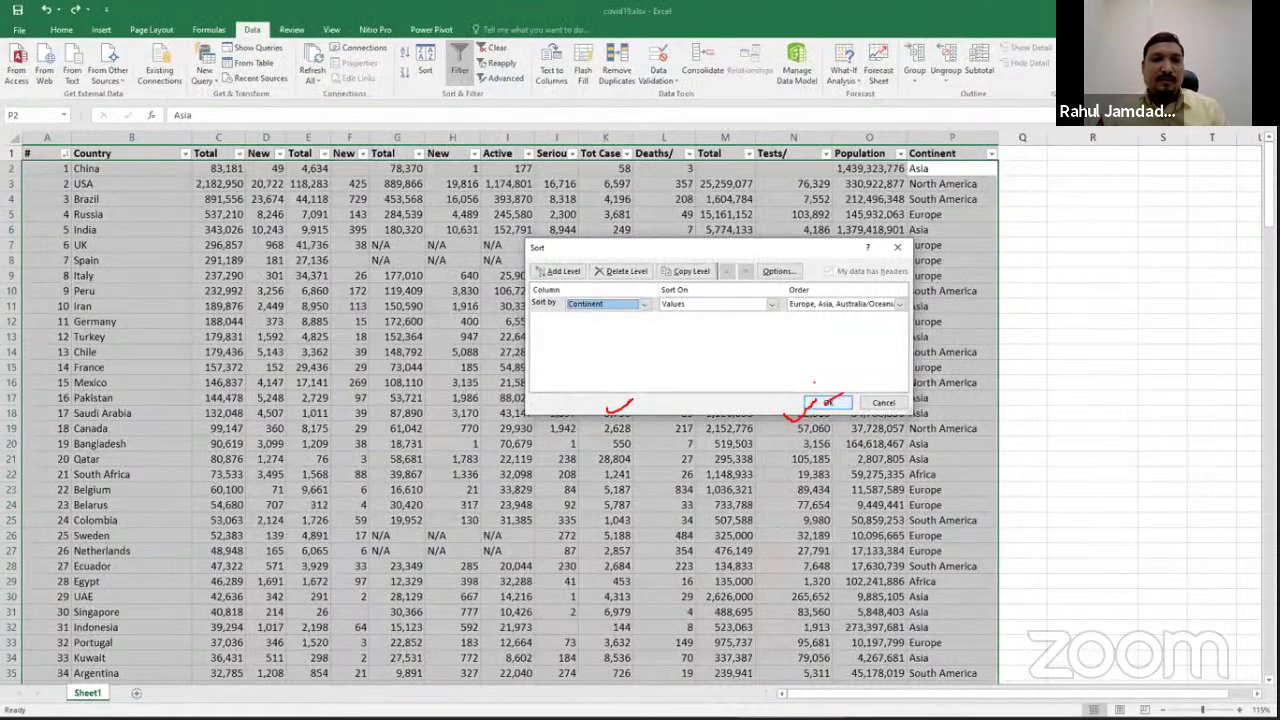
click(828, 402)
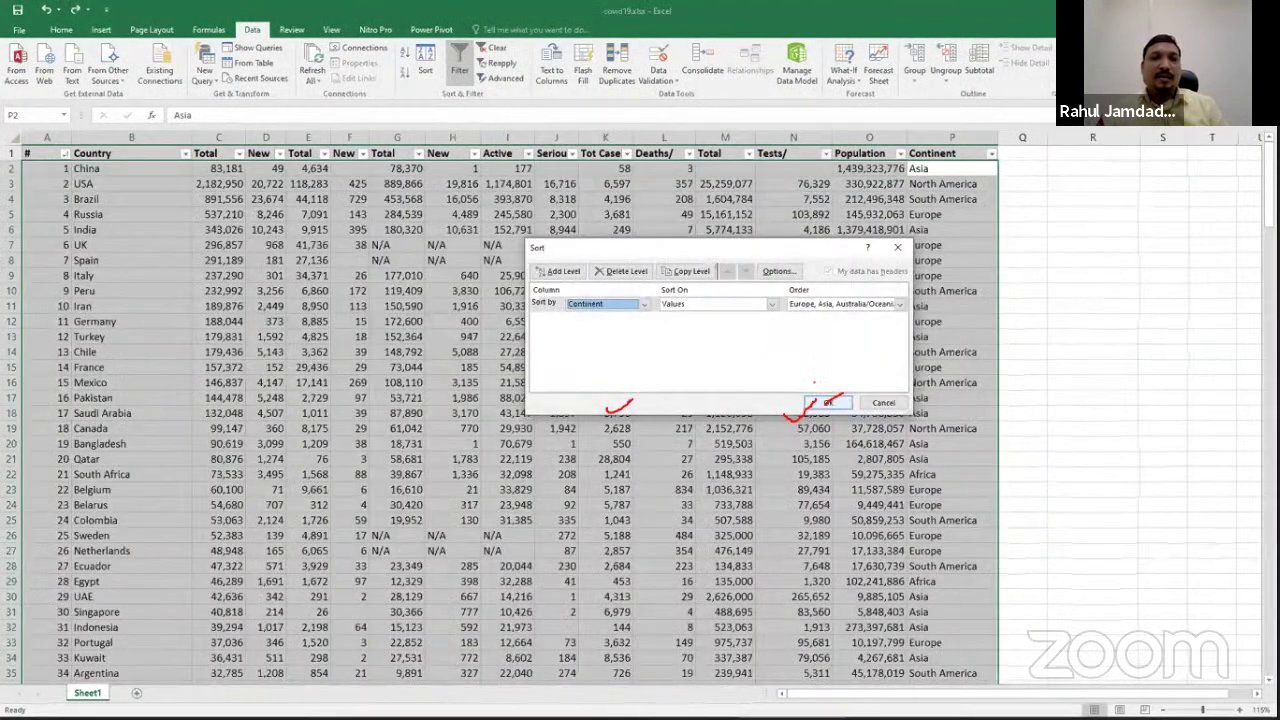
click(828, 402)
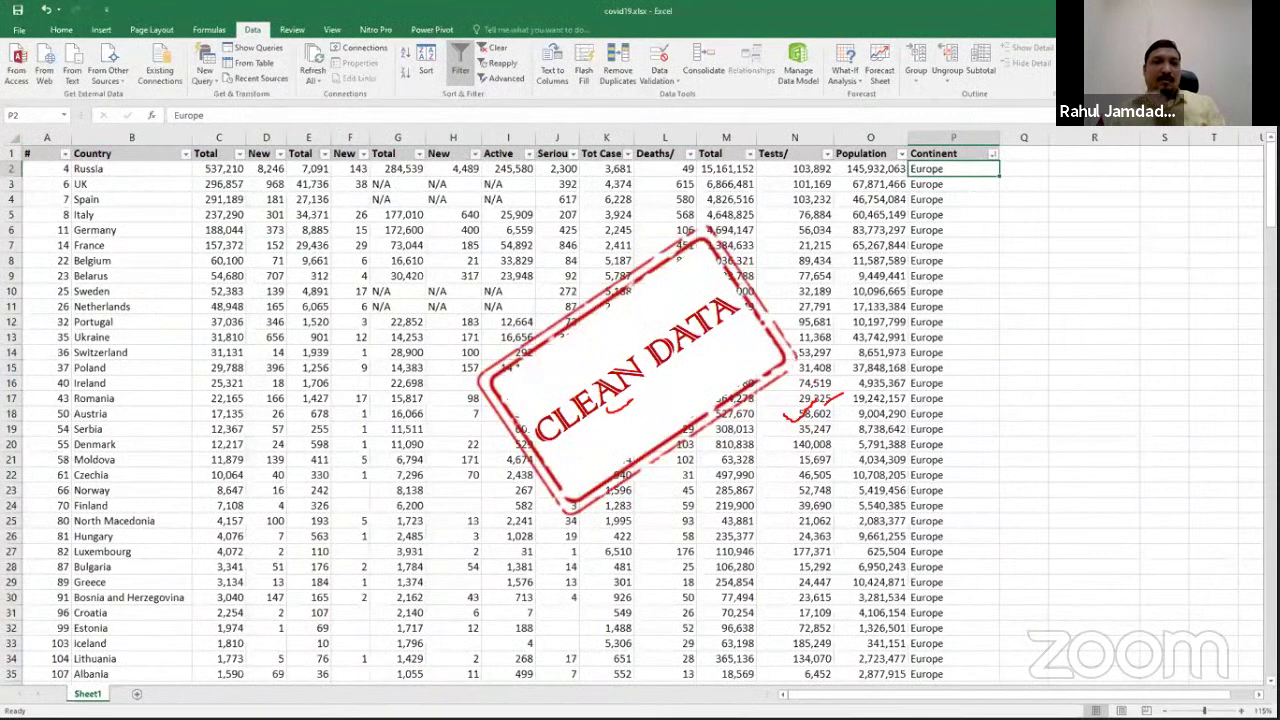
key(alt+Tab)
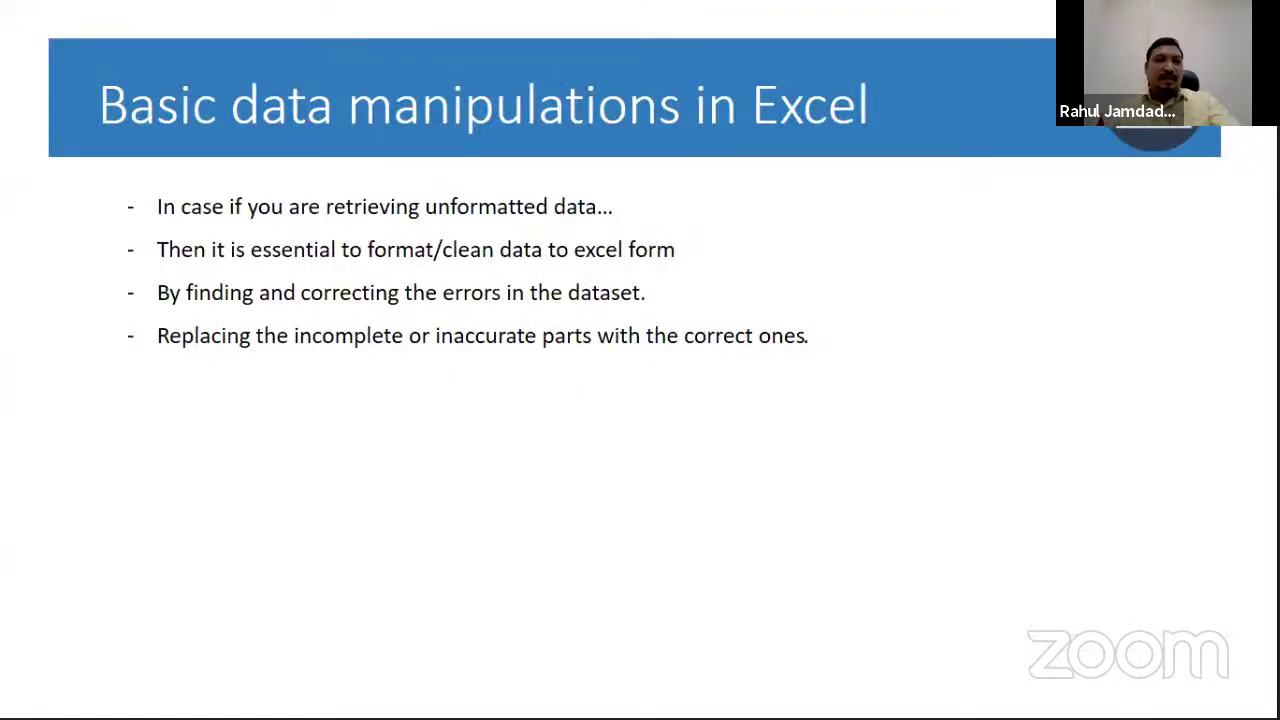
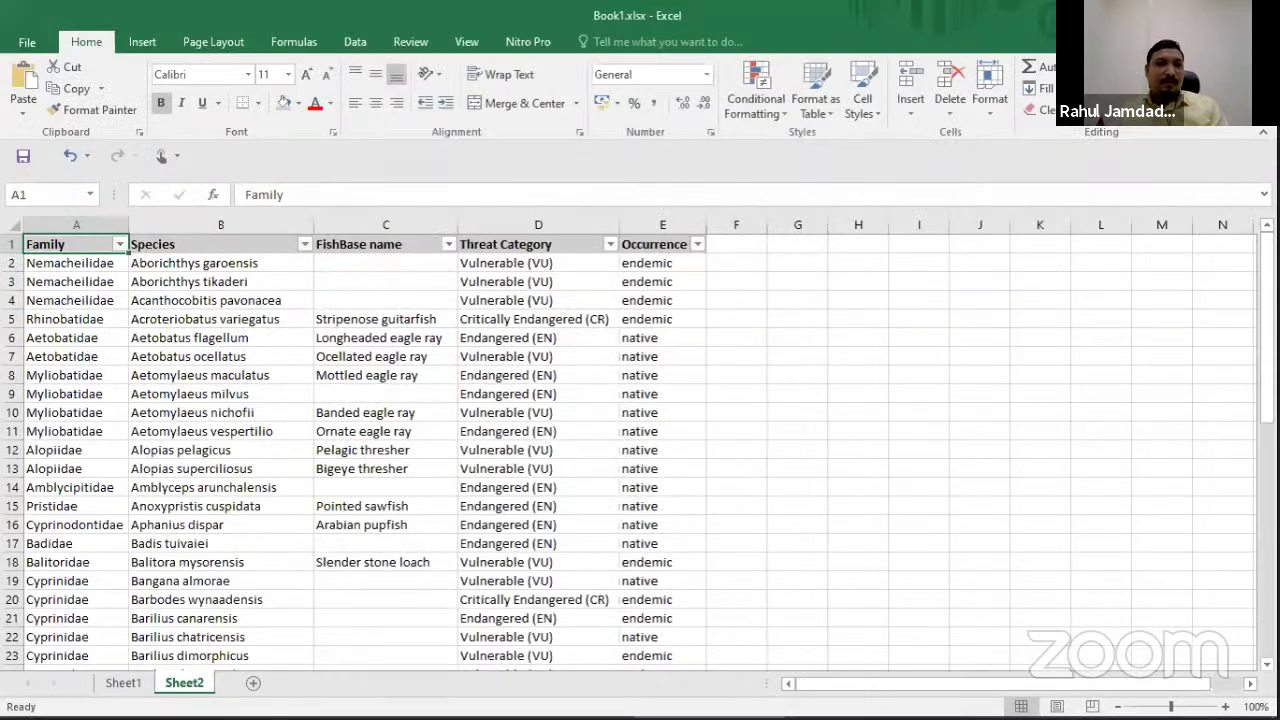
Sort the fish table by Species from A to Z and fill C2:C7 of the Trim species column with =TRIM(B2)
click(221, 224)
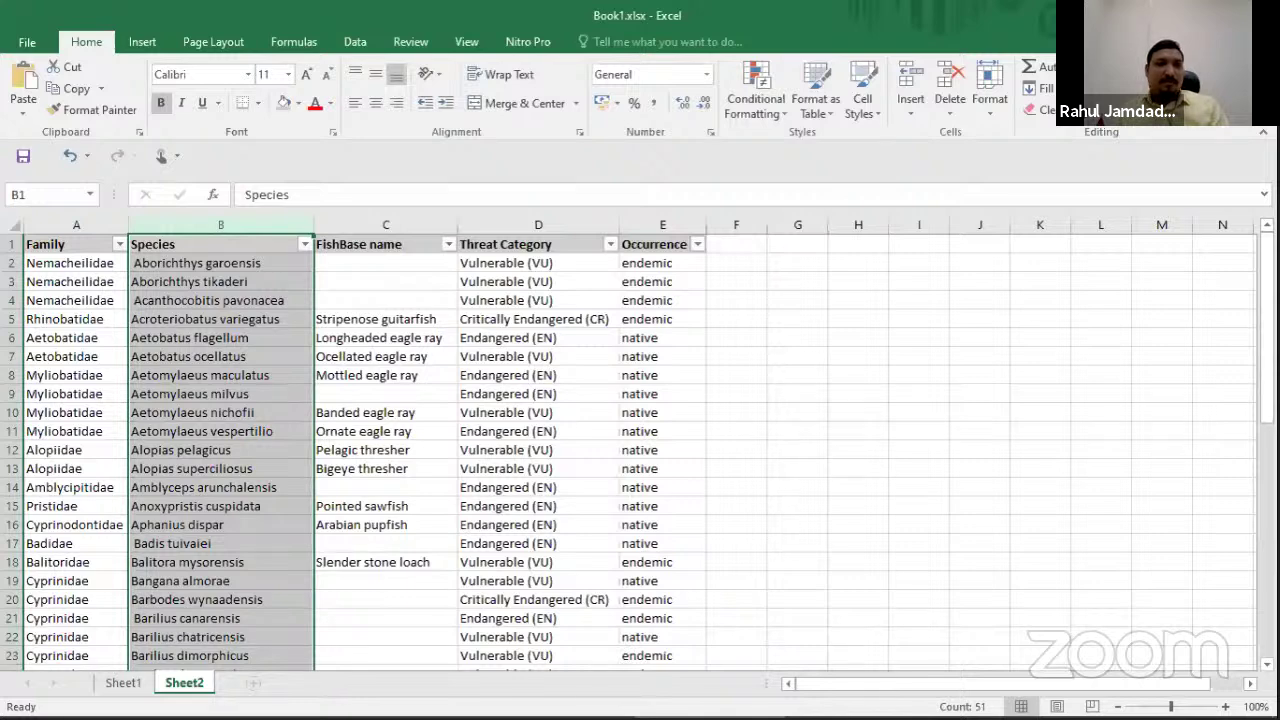
key(alt+a+s+a)
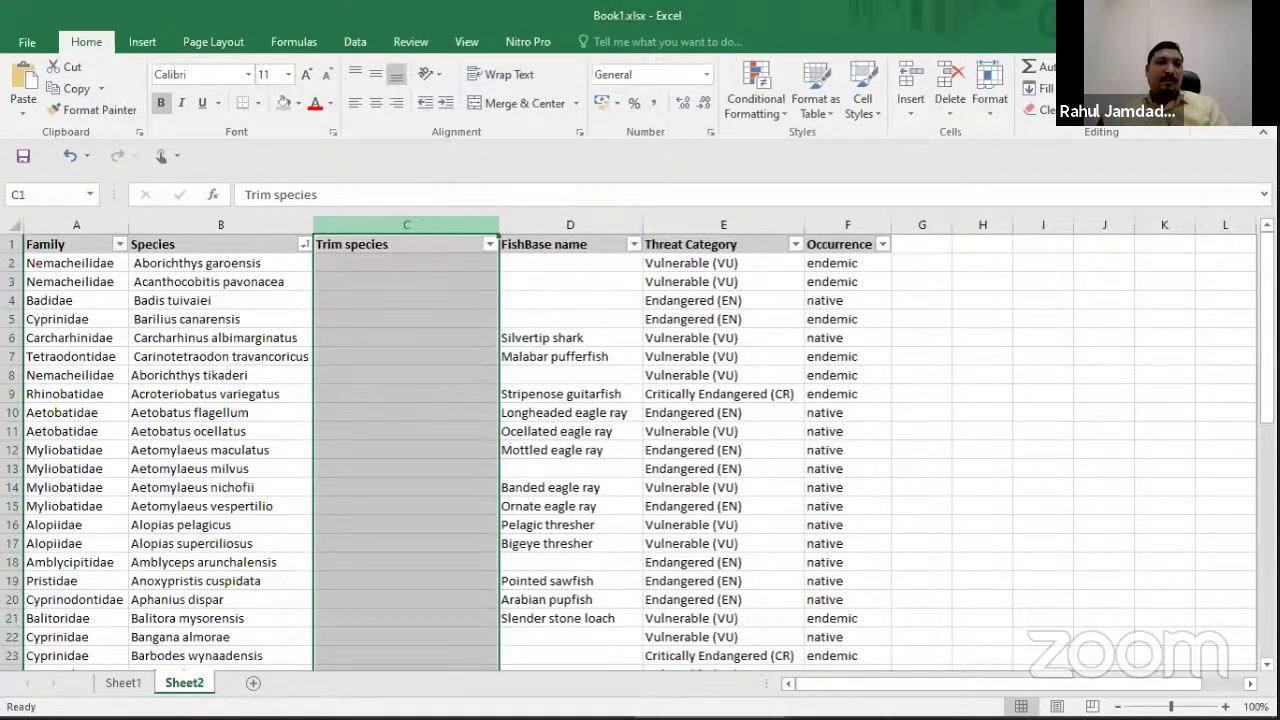
click(406, 263)
text(=TRIM(B2))
drag(394, 267, 434, 254)
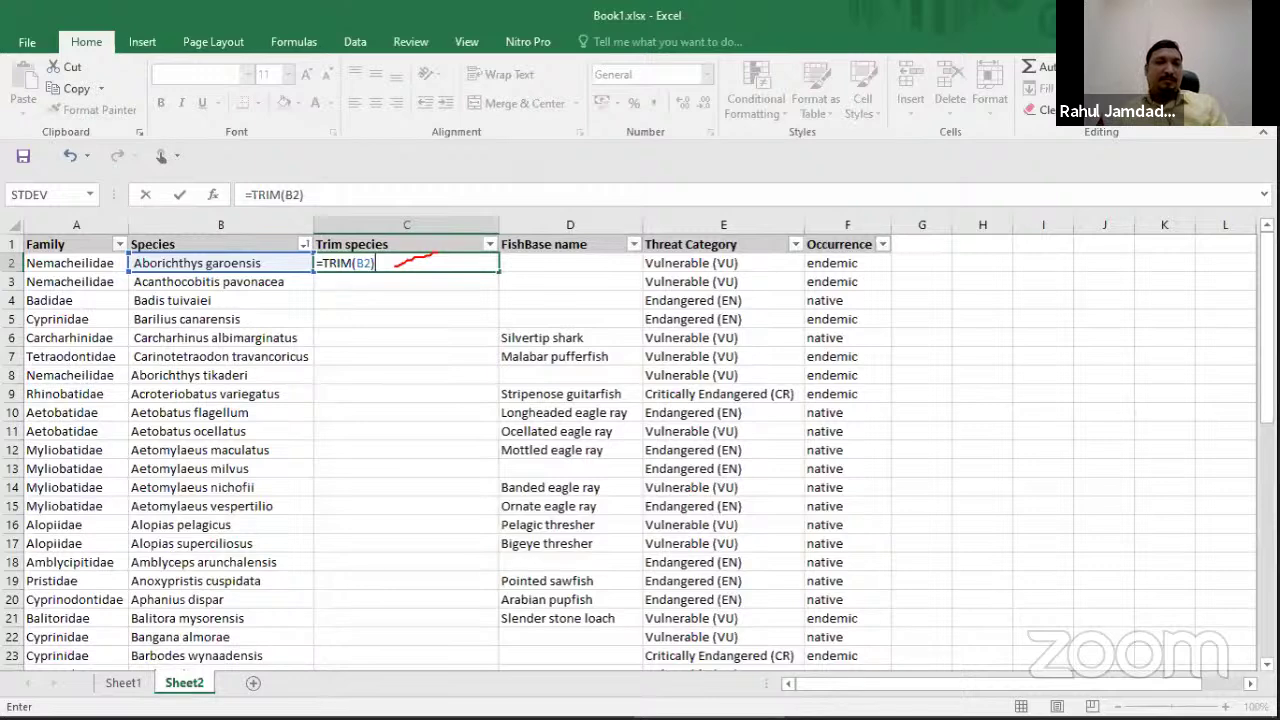
key(Return)
drag(498, 271, 498, 365)
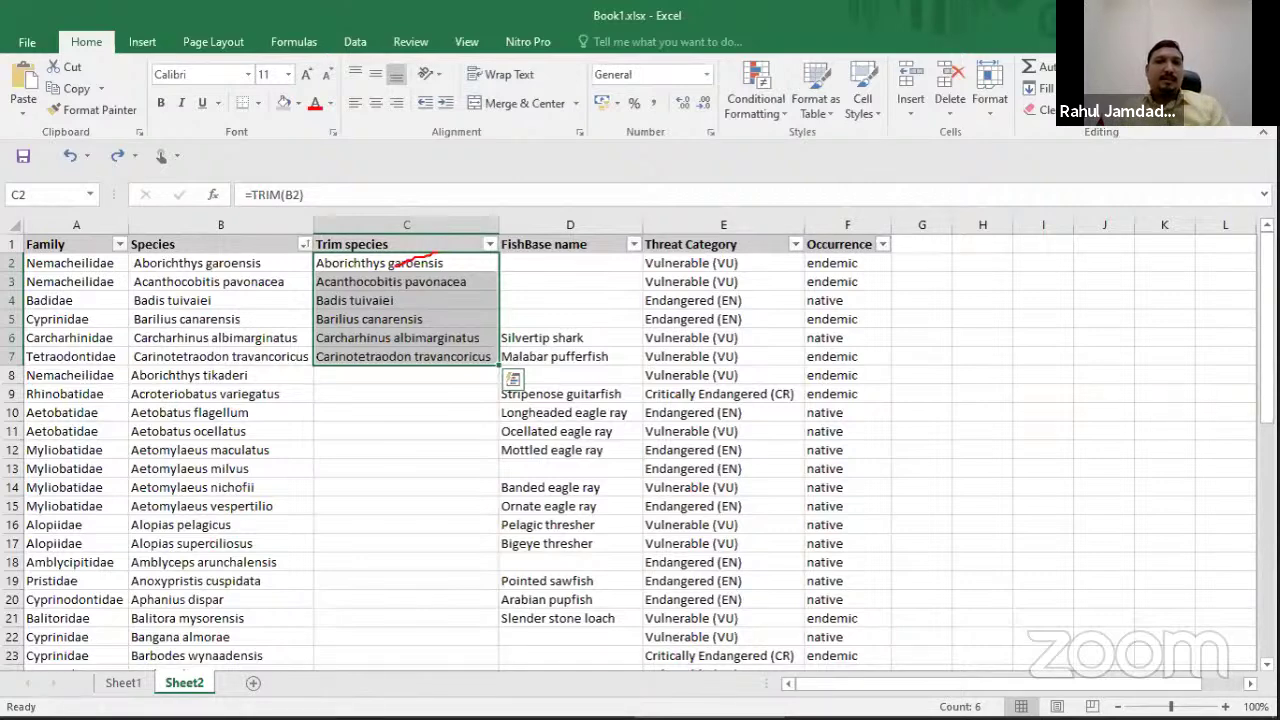
Replace the untrimmed names in the Species column with the trimmed ones and remove the Trim species helper column
key(ctrl+c)
right_click(284, 266)
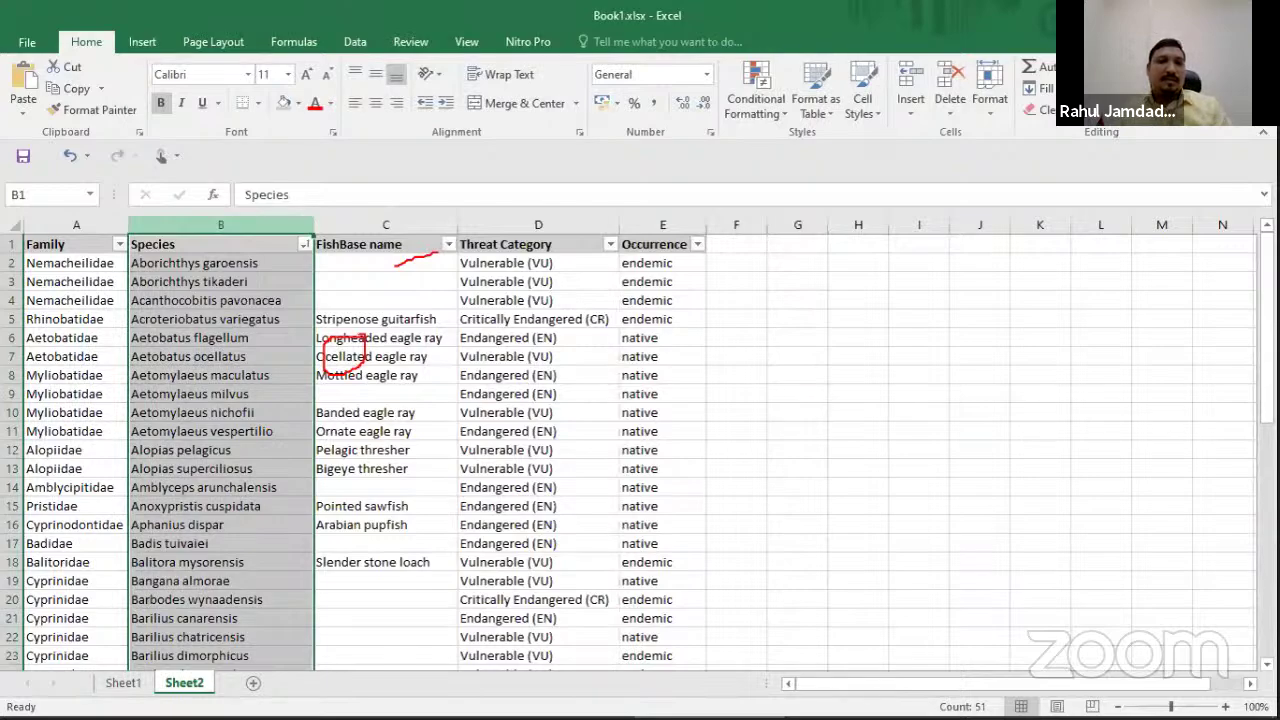
key(alt+Tab)
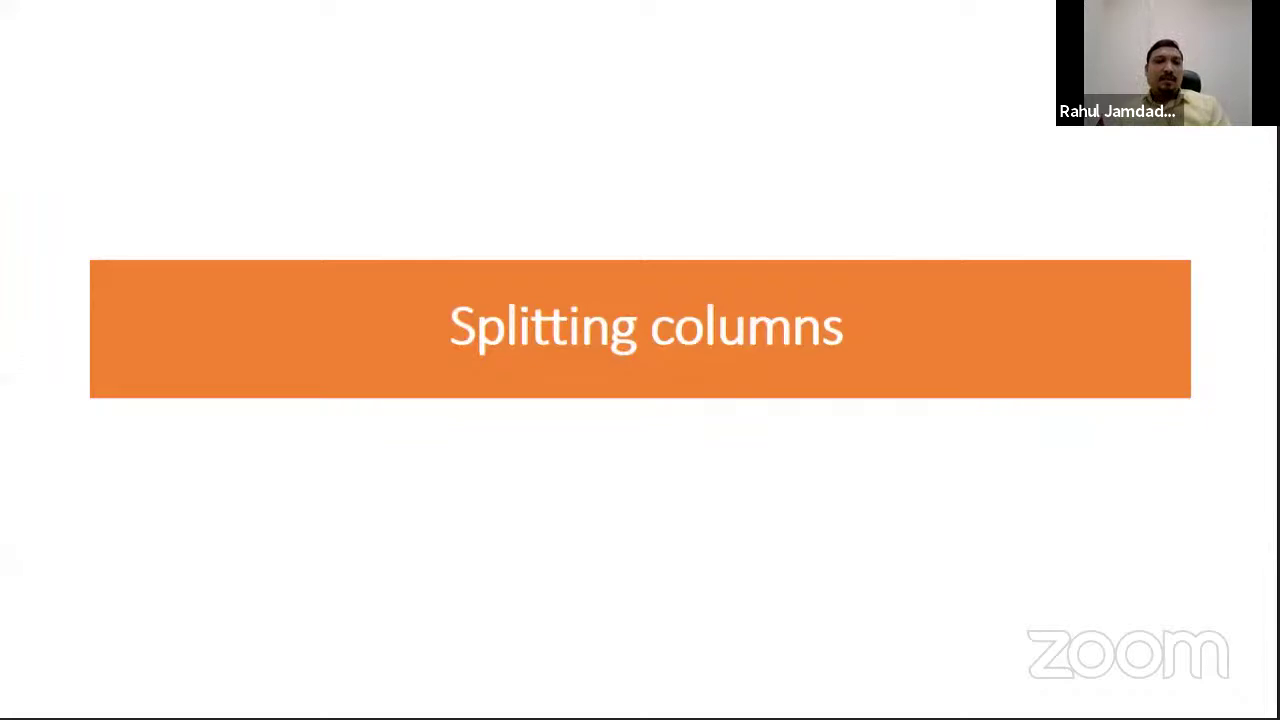
Switch to Excel and split the Threat Category column at the custom delimiter "(" with Text to Columns, with destination $D$1, replacing existing data
key(alt+Tab)
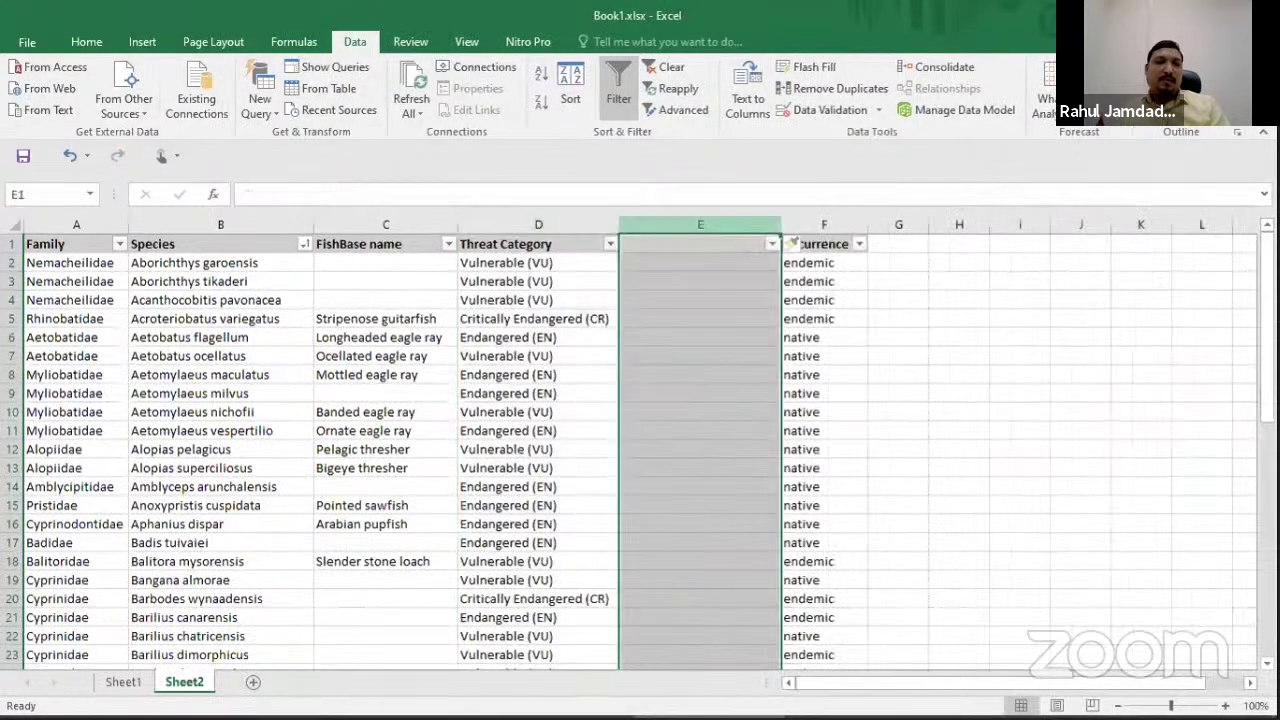
click(538, 224)
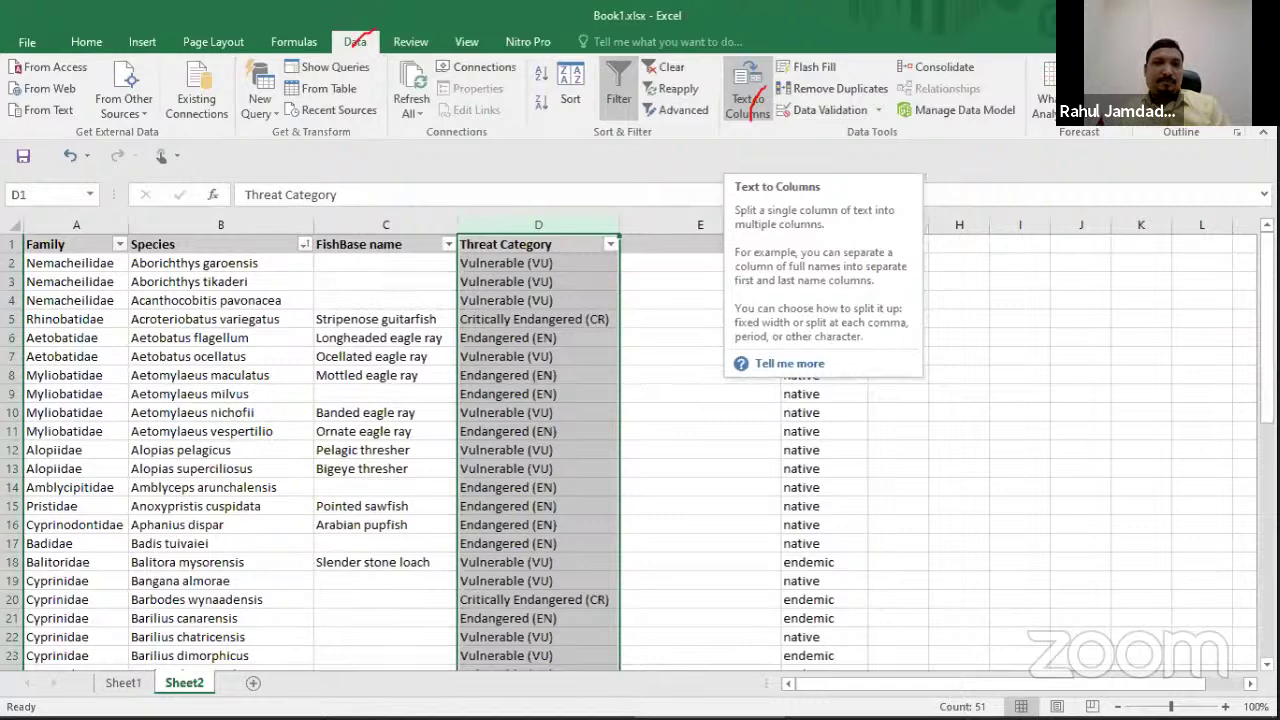
click(748, 100)
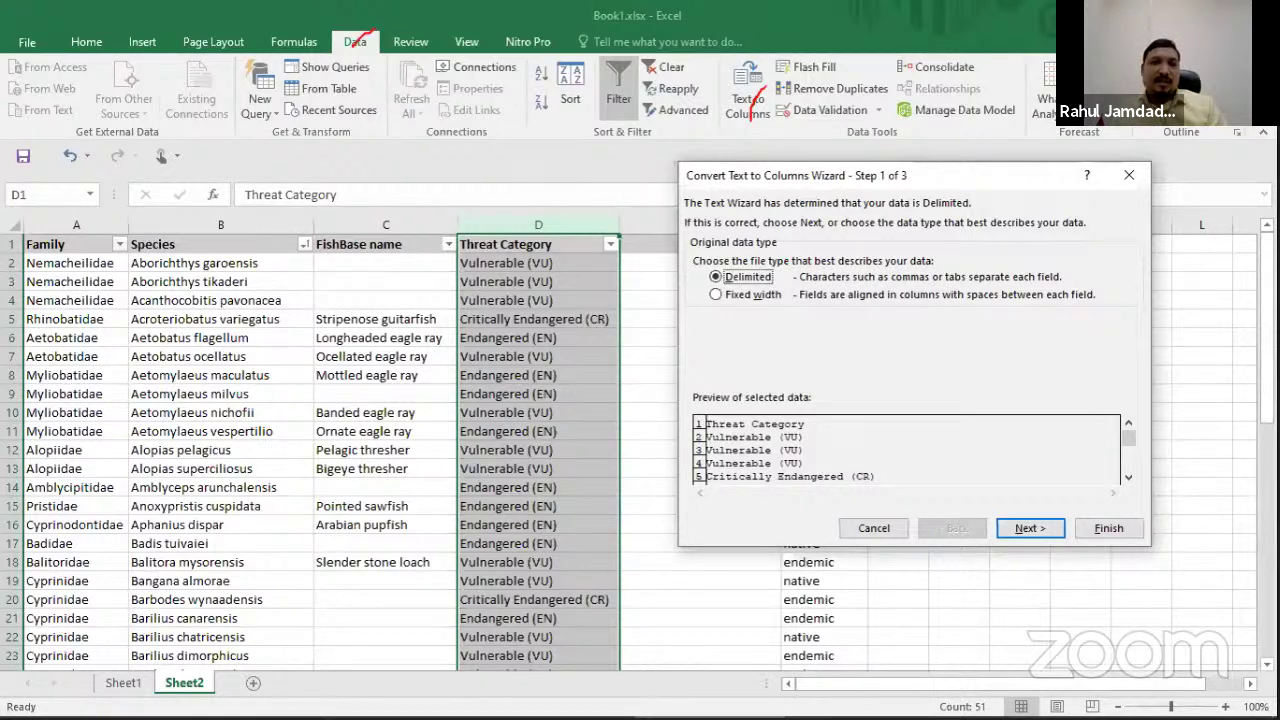
click(1030, 528)
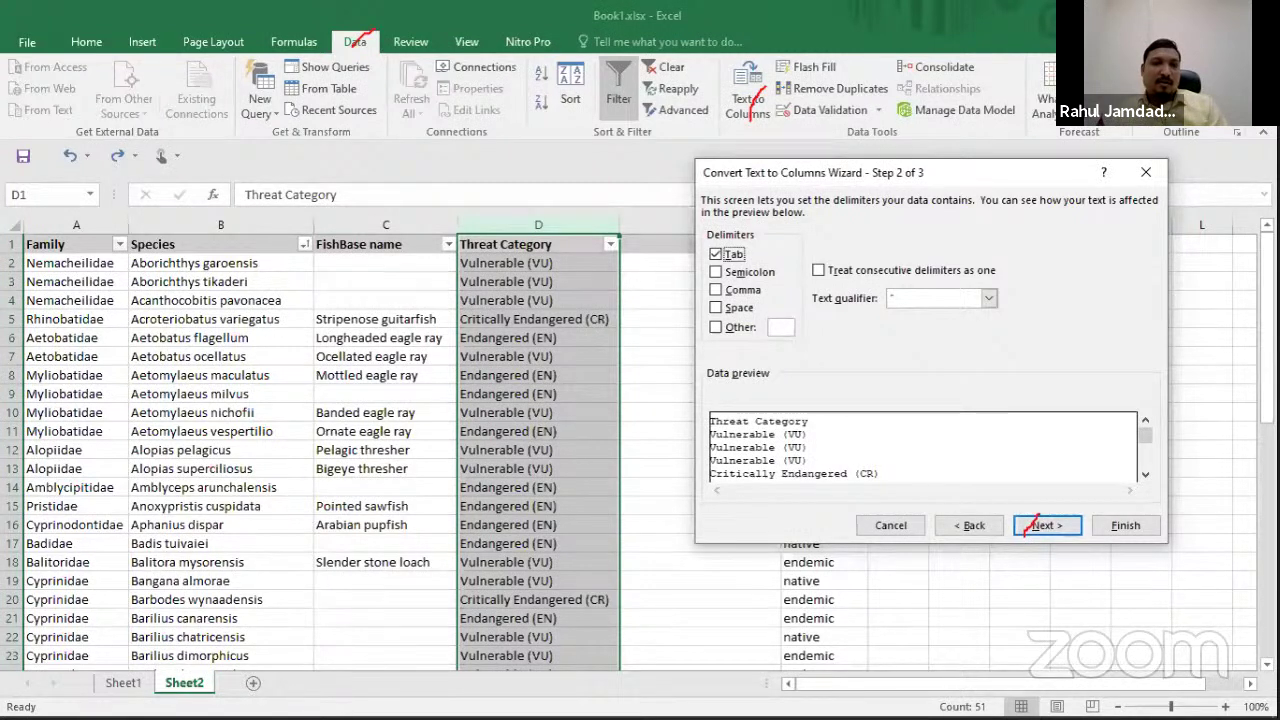
drag(708, 328, 722, 321)
click(781, 328)
text(()
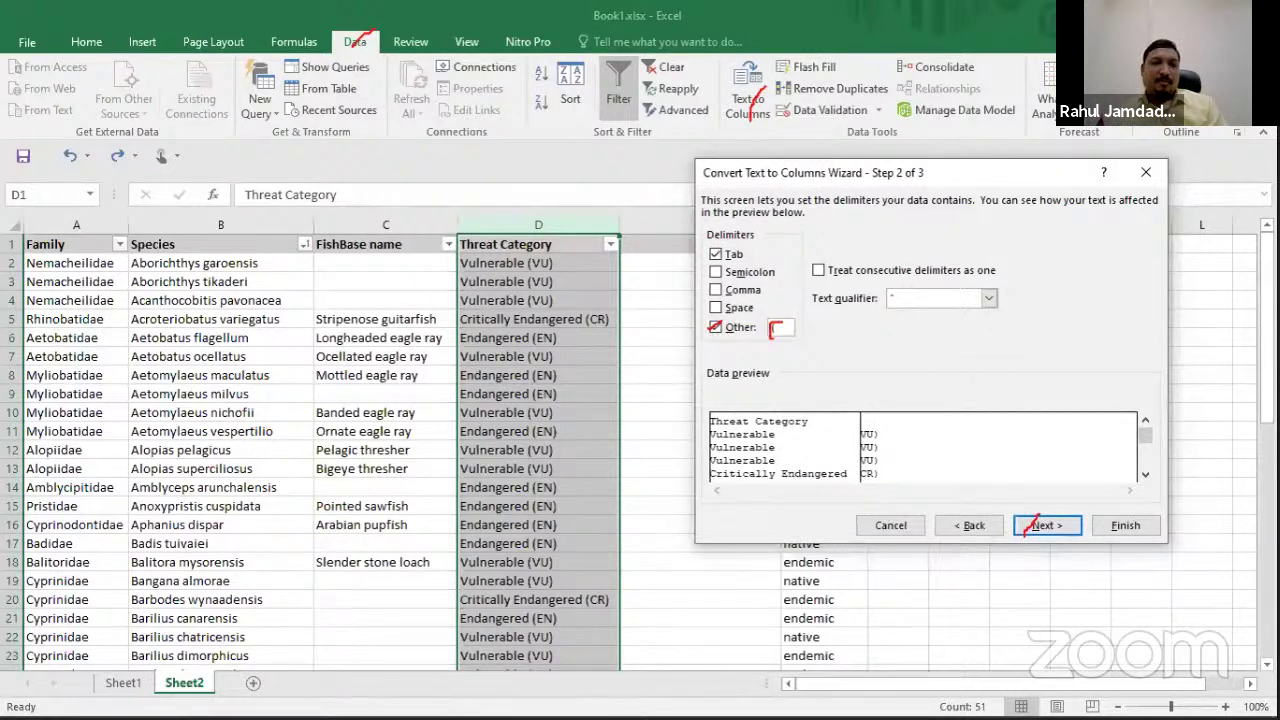
click(1046, 525)
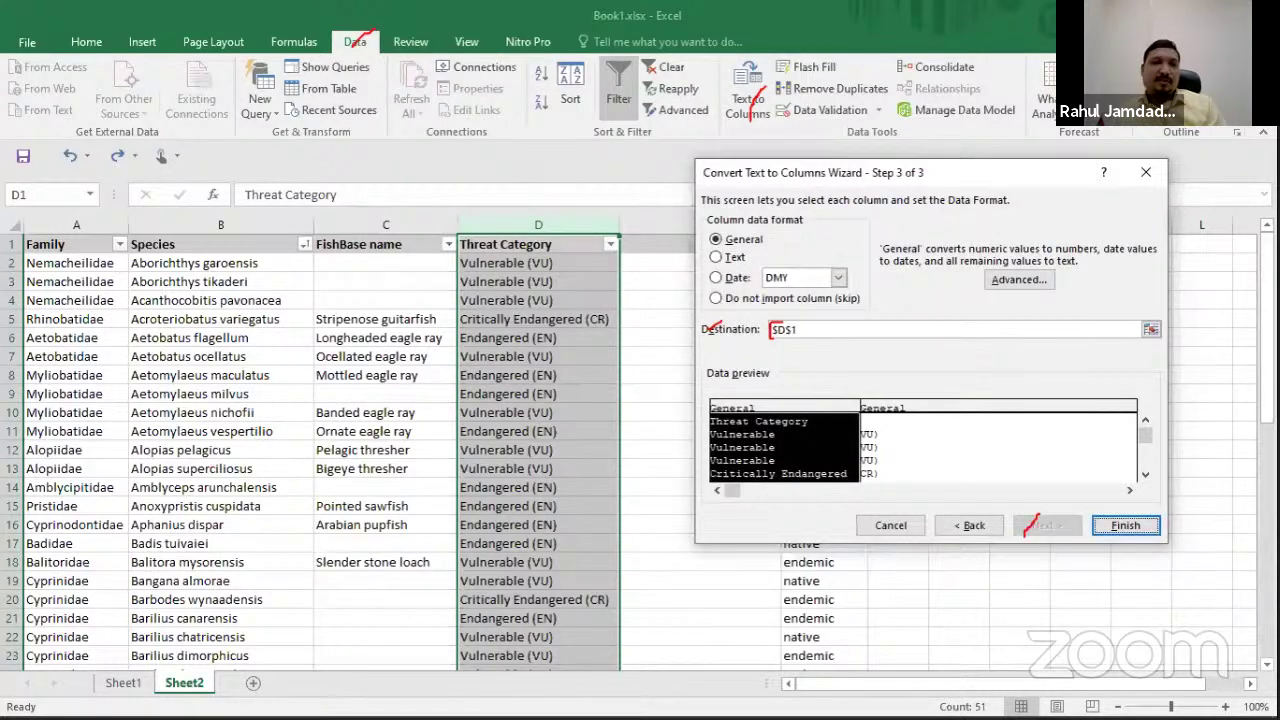
key(Return)
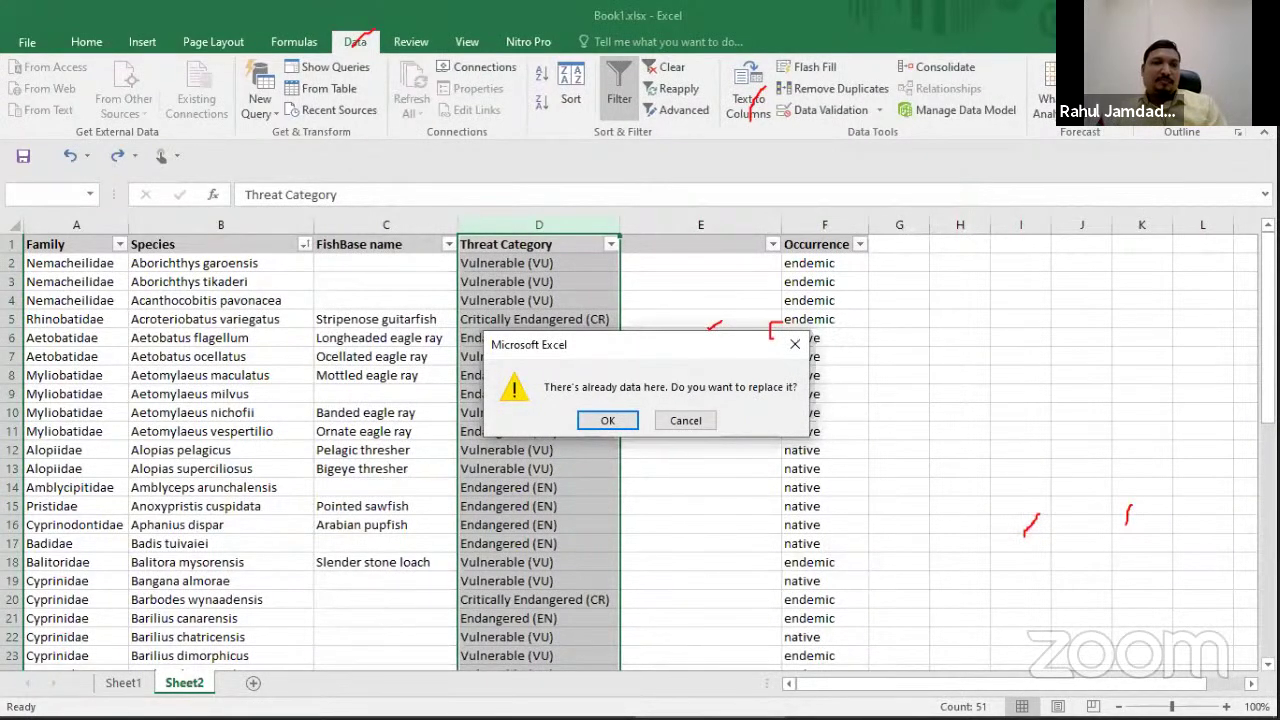
key(Return)
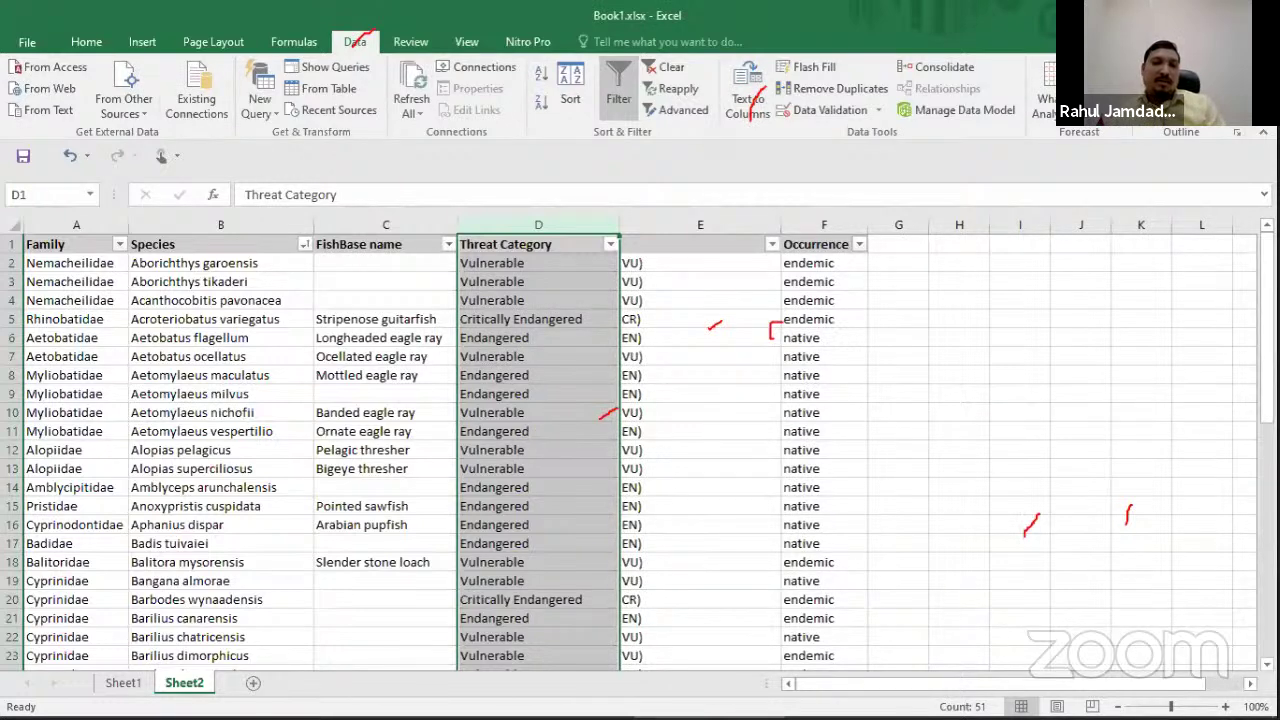
Remove every ")" from the threat codes in column E by replacing it with nothing
click(700, 225)
key(ctrl+h)
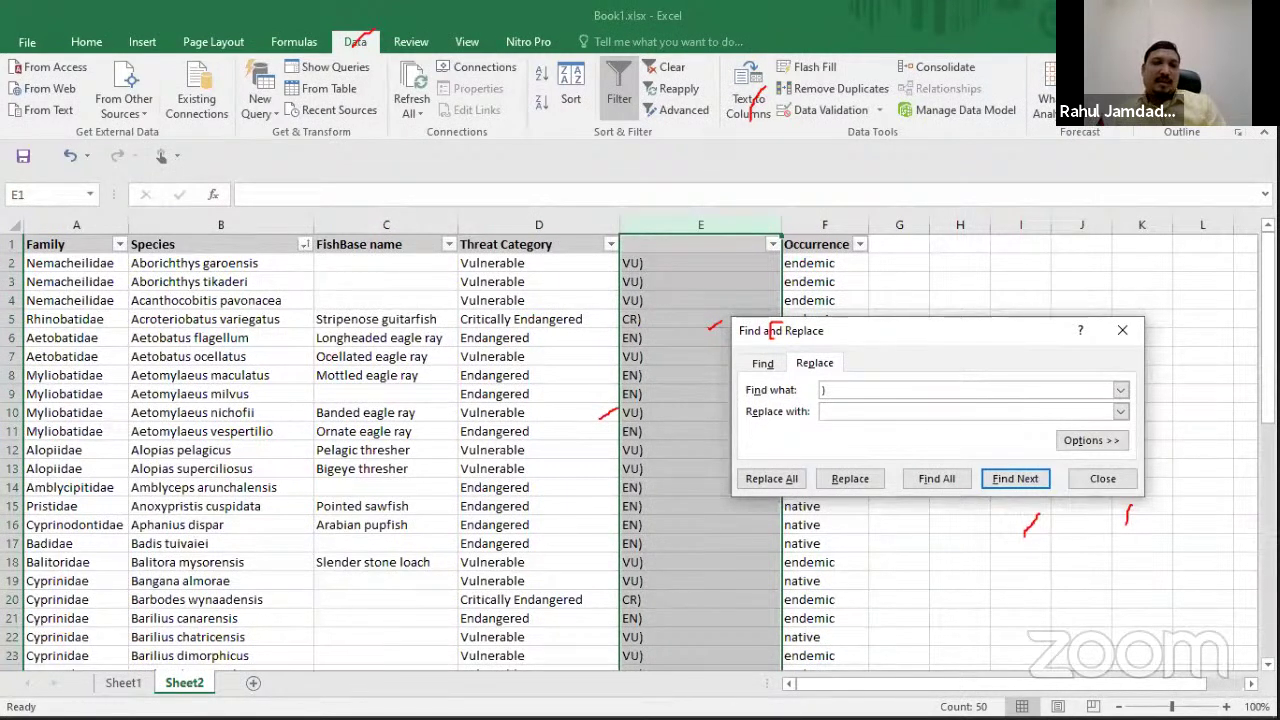
key(alt+a)
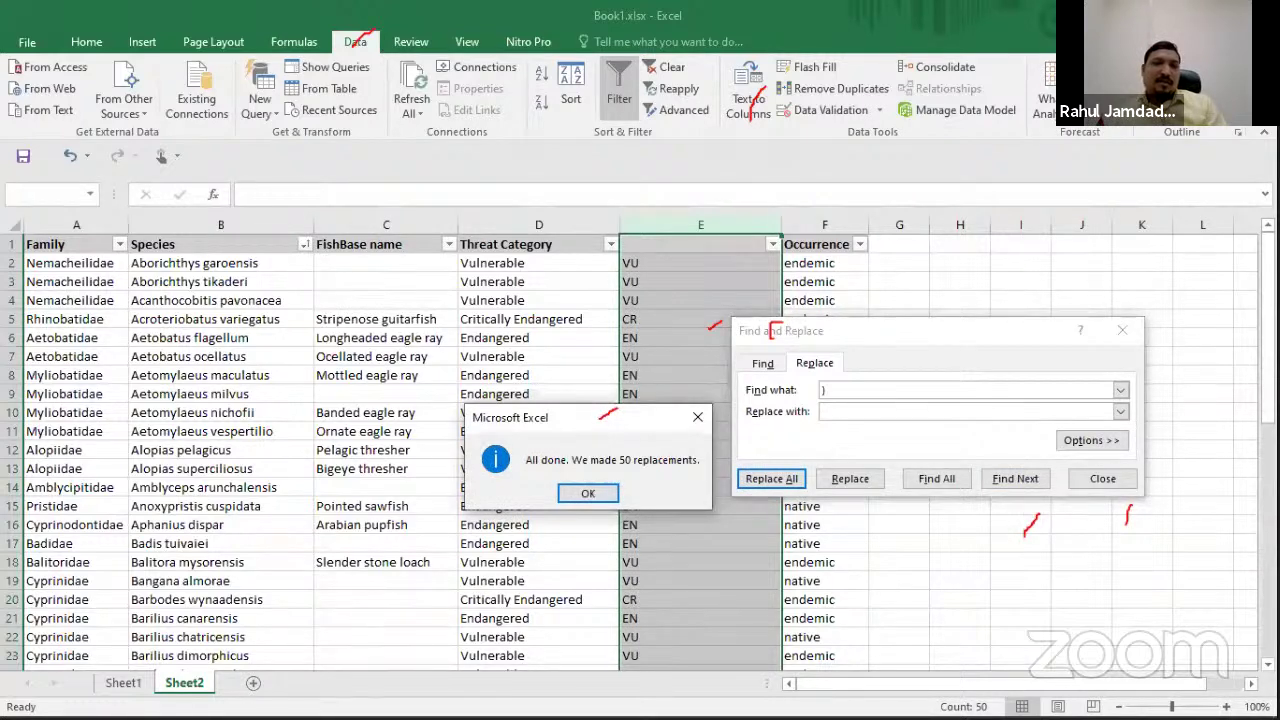
key(Return)
key(Escape)
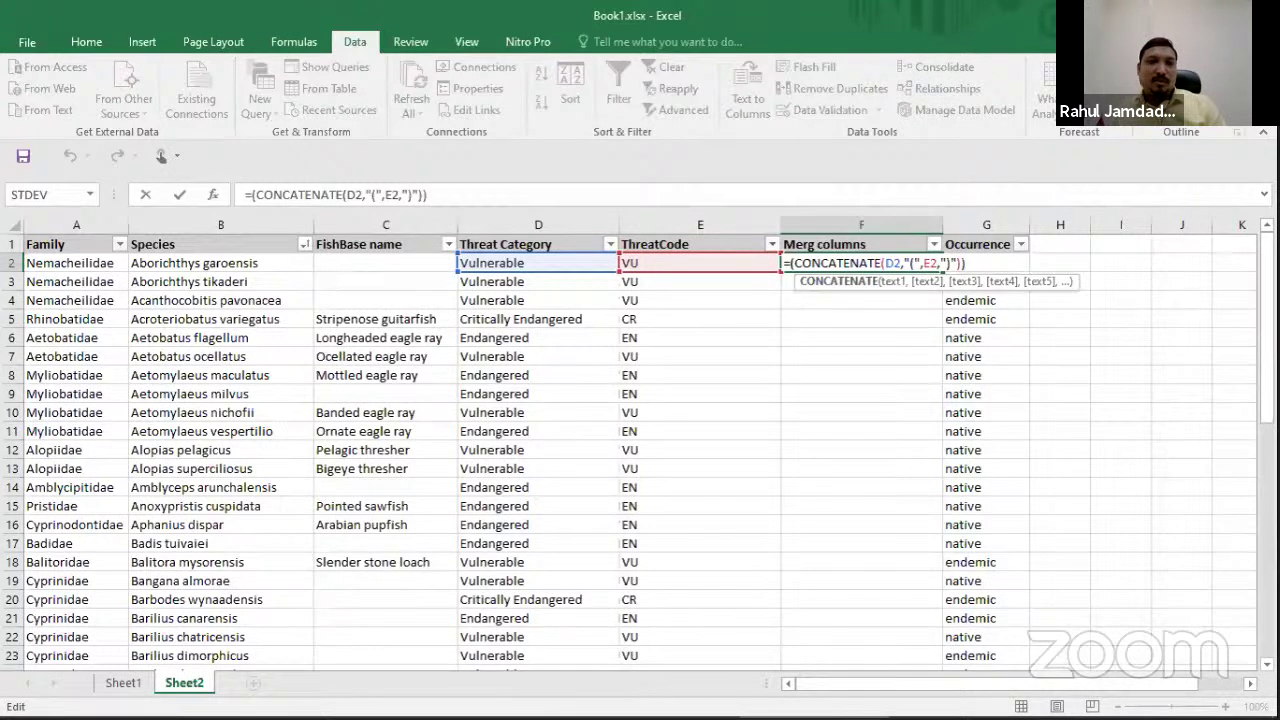
Tick columns D and E with the pen, enter =(CONCATENATE(D2,"(",E2,")")) in F2 and fill it down the Merg columns column
drag(545, 222, 577, 202)
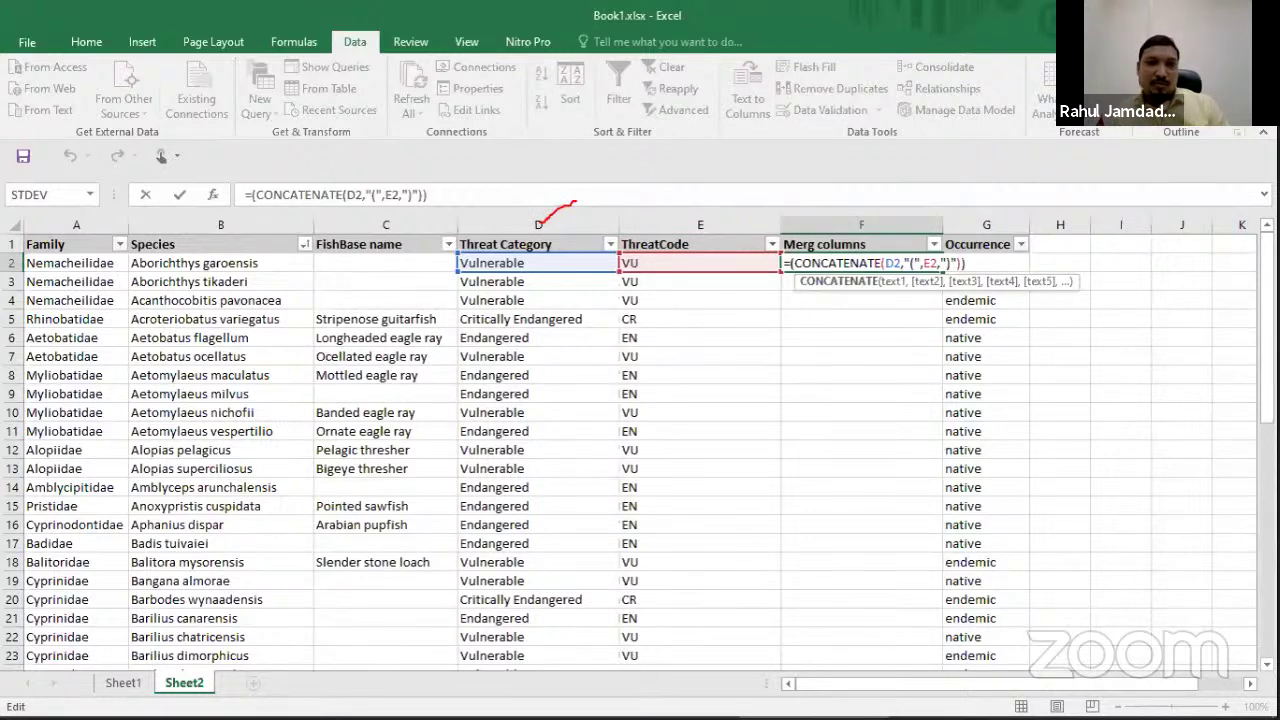
drag(711, 228, 735, 200)
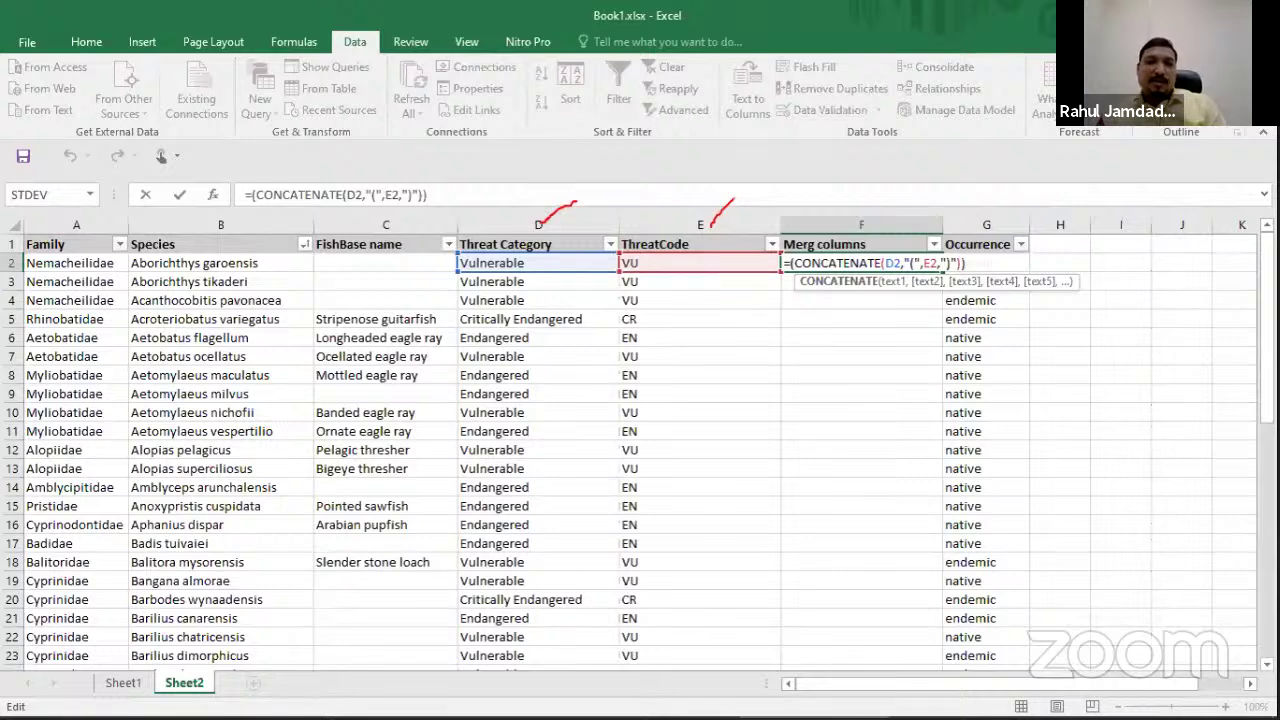
key(ctrl+Return)
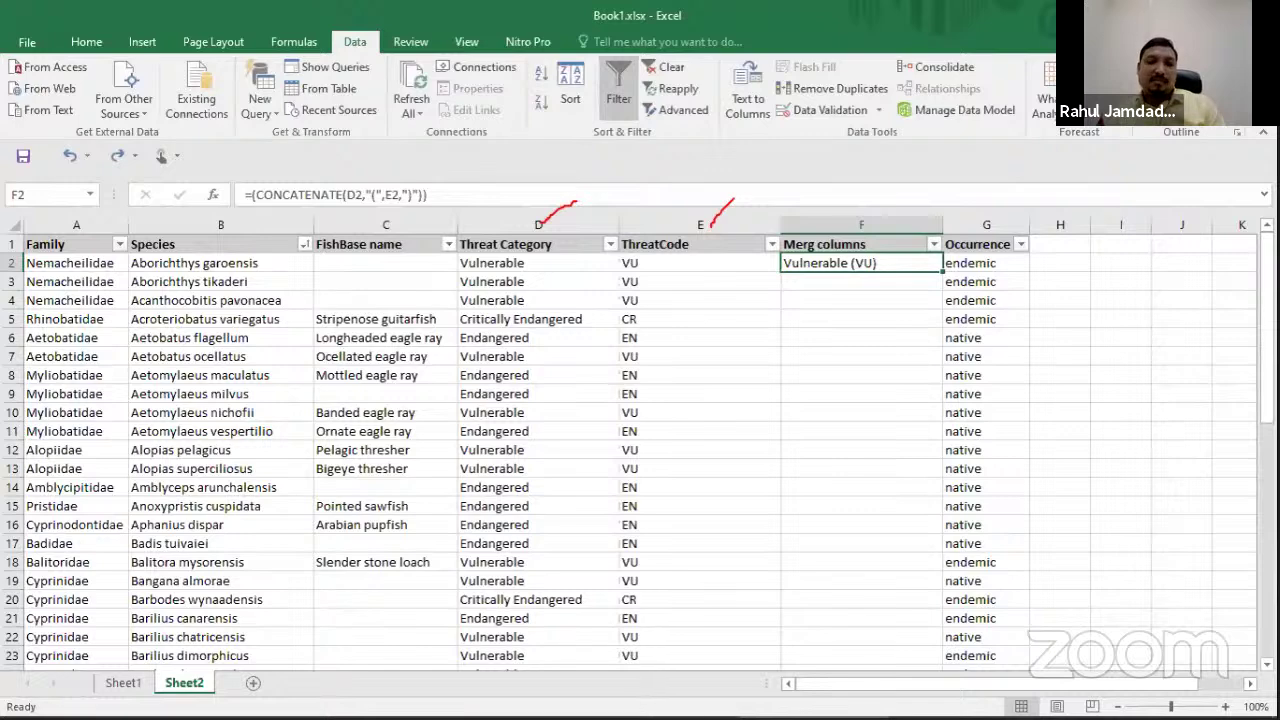
key(F2)
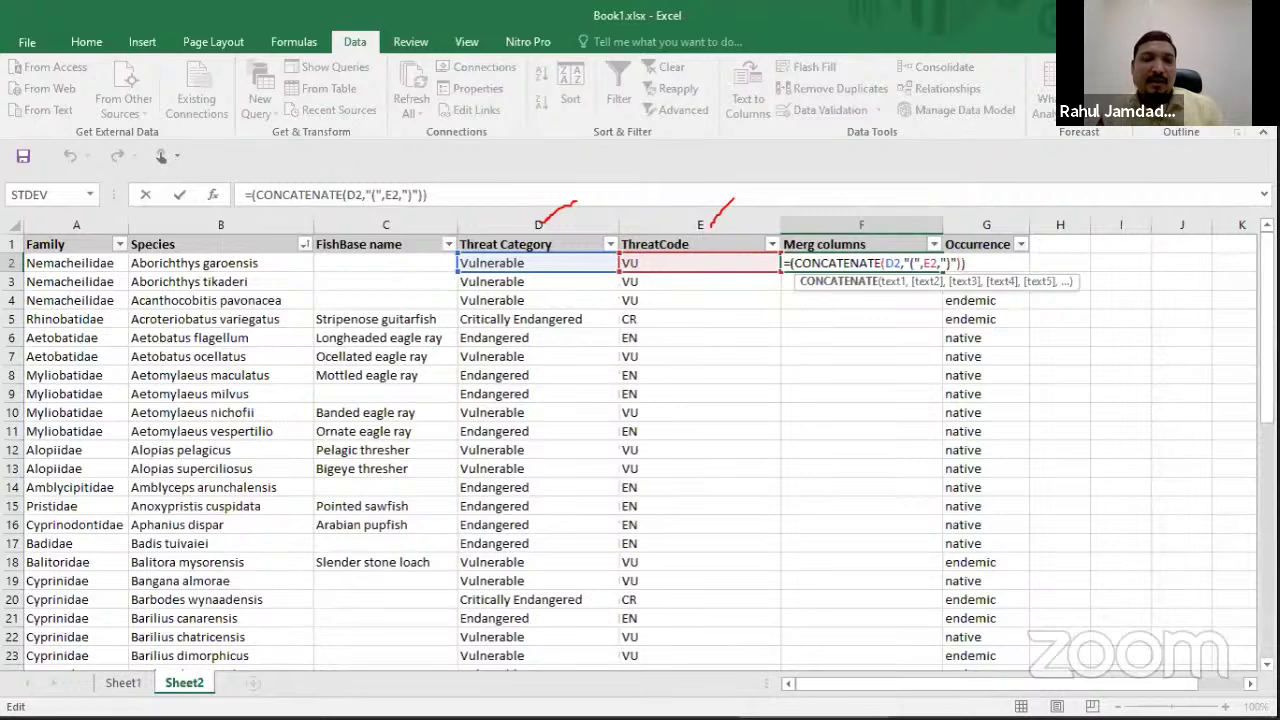
key(ctrl+Return)
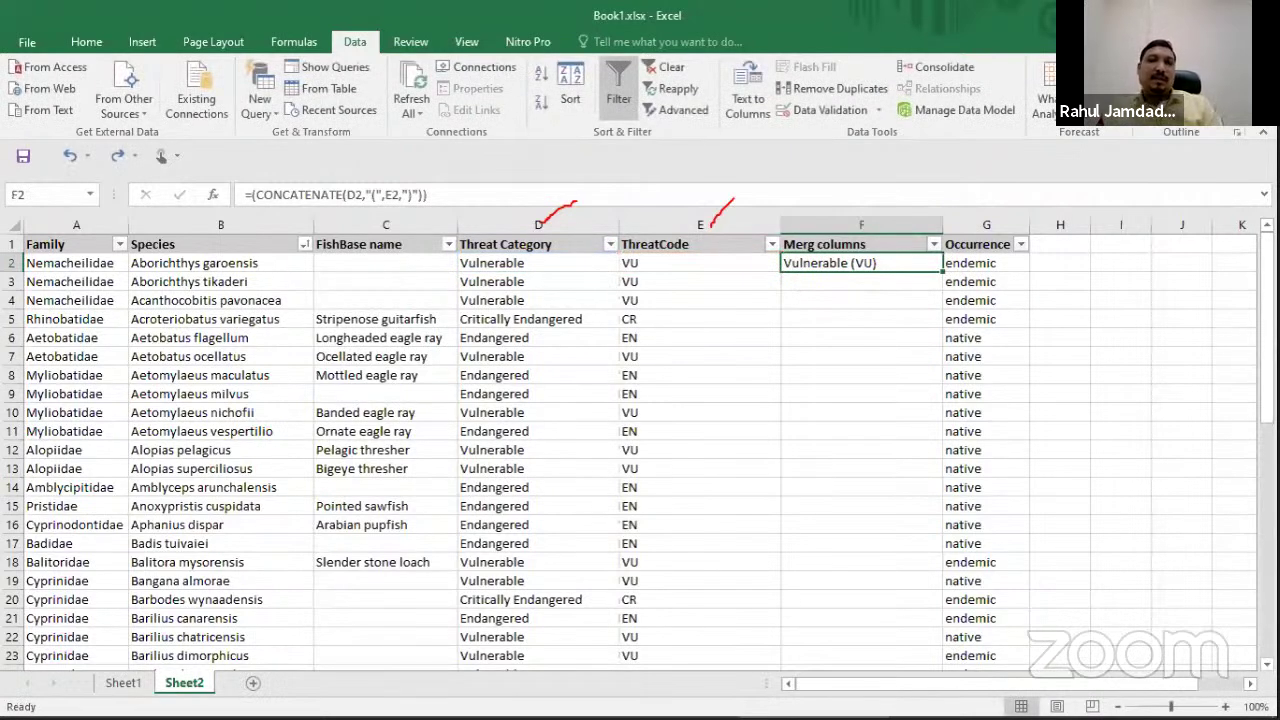
key(ctrl+space)
key(ctrl+d)
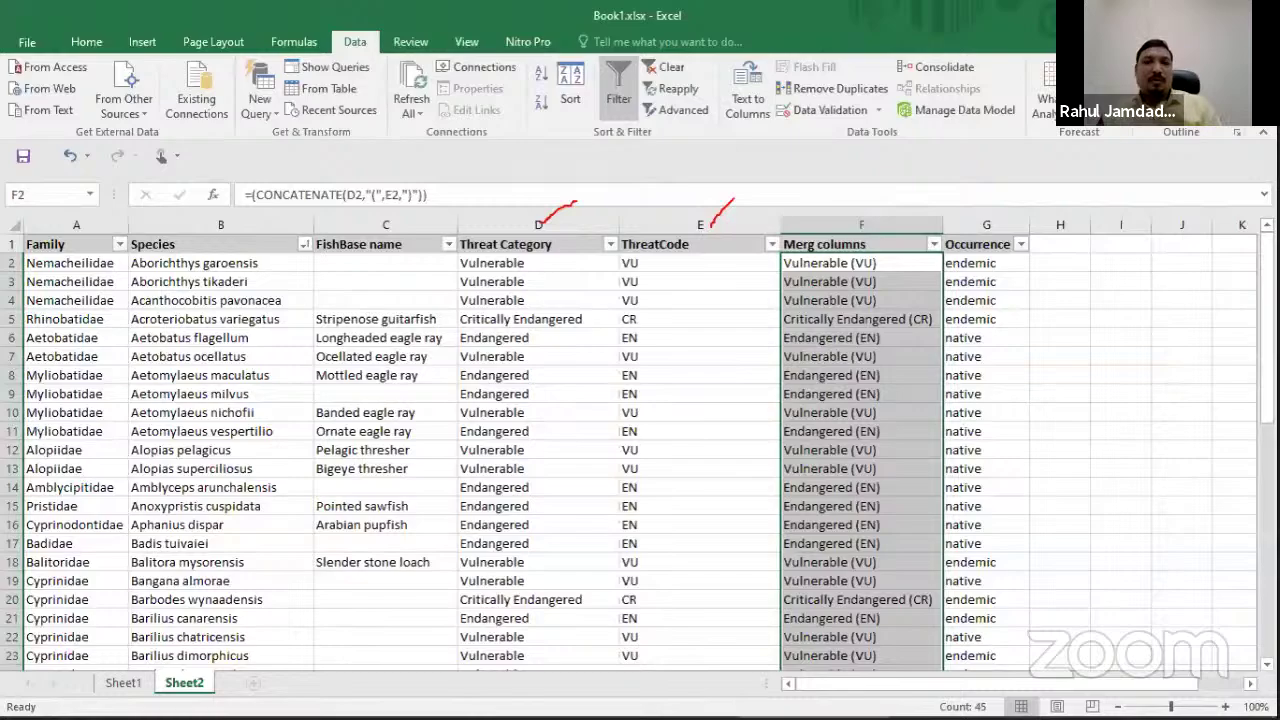
Tick the titles of Table 1 and Table 2 with the pen and add the header Occurrrence in E2
key(alt+Tab)
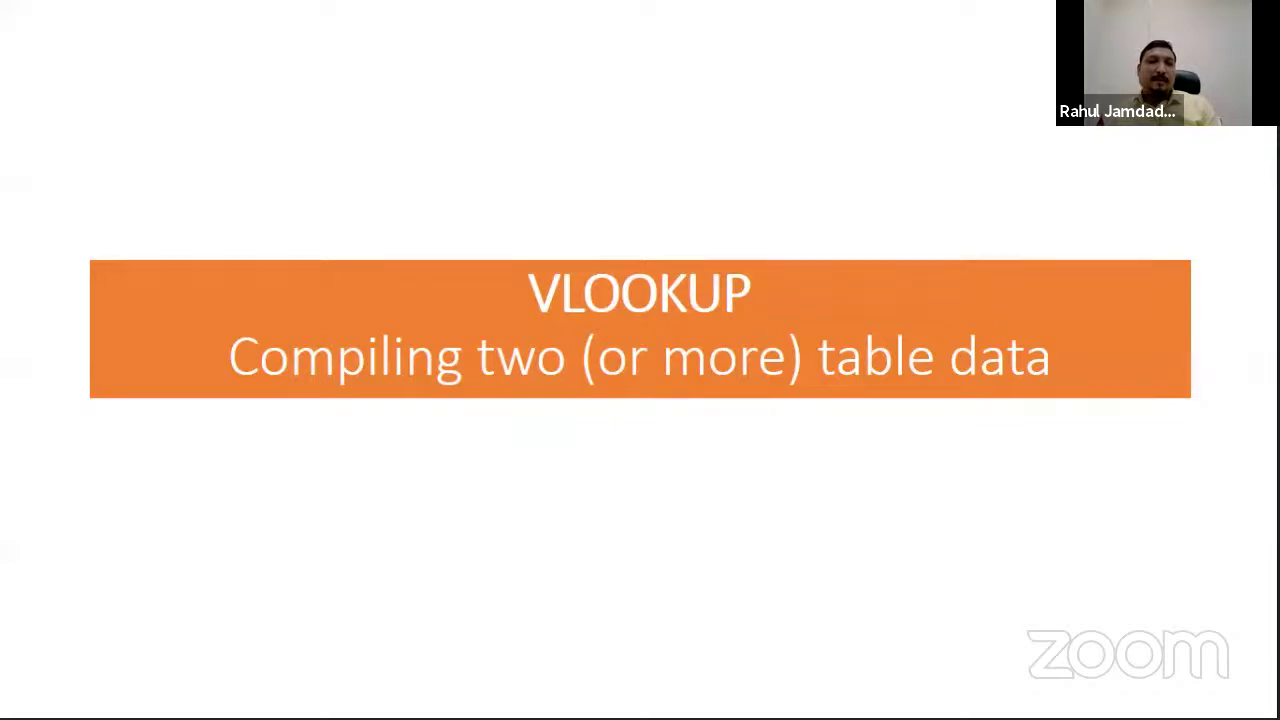
key(alt+Tab)
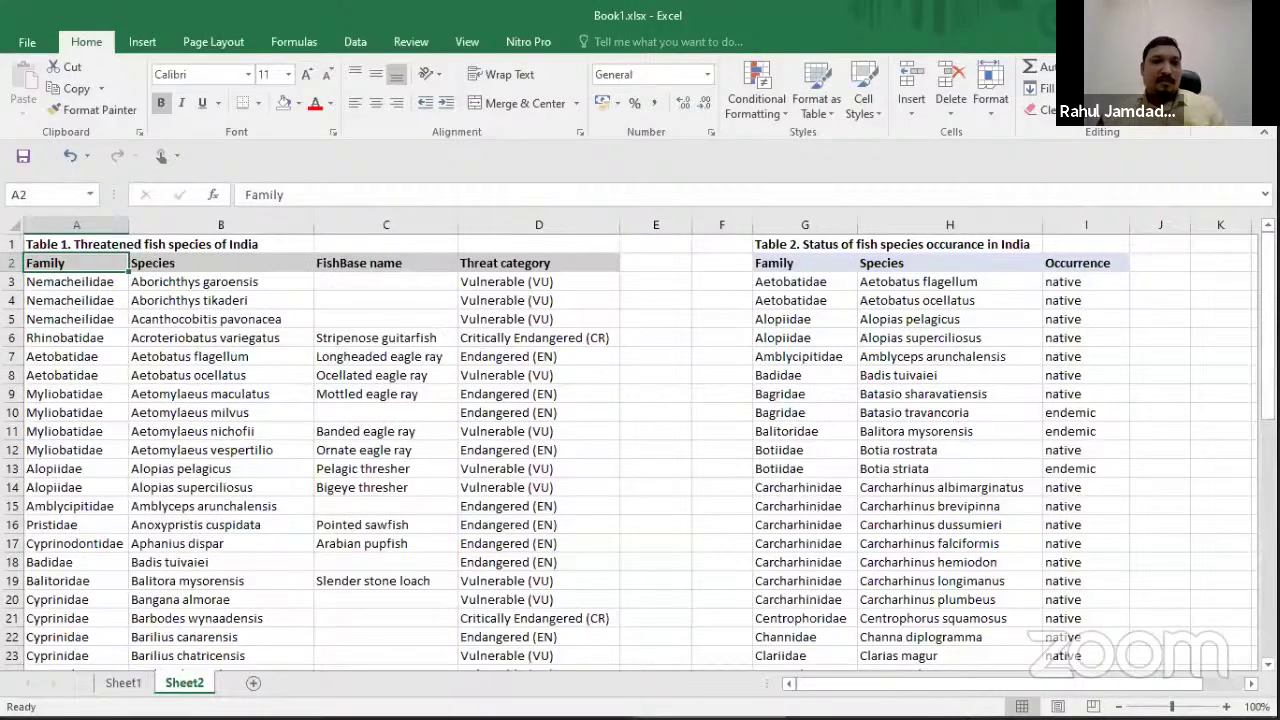
drag(66, 219, 12, 245)
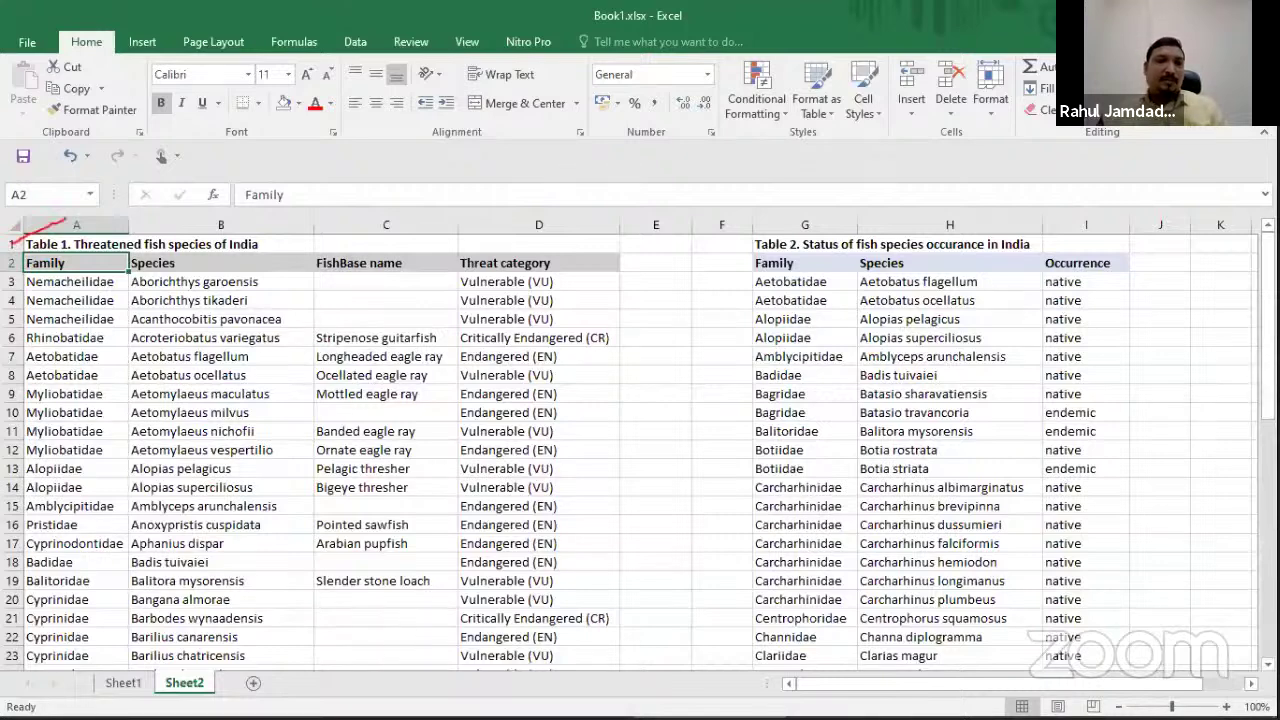
drag(779, 231, 752, 248)
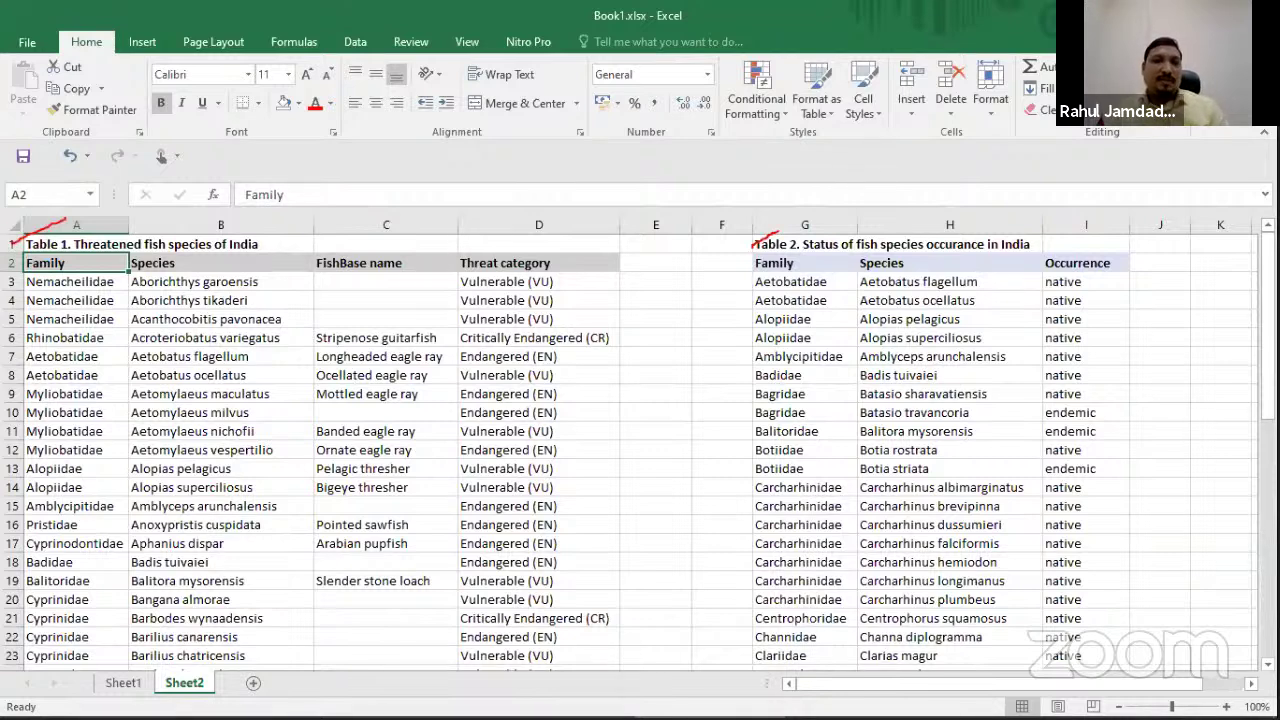
click(657, 263)
text(Occurrrence)
click(657, 224)
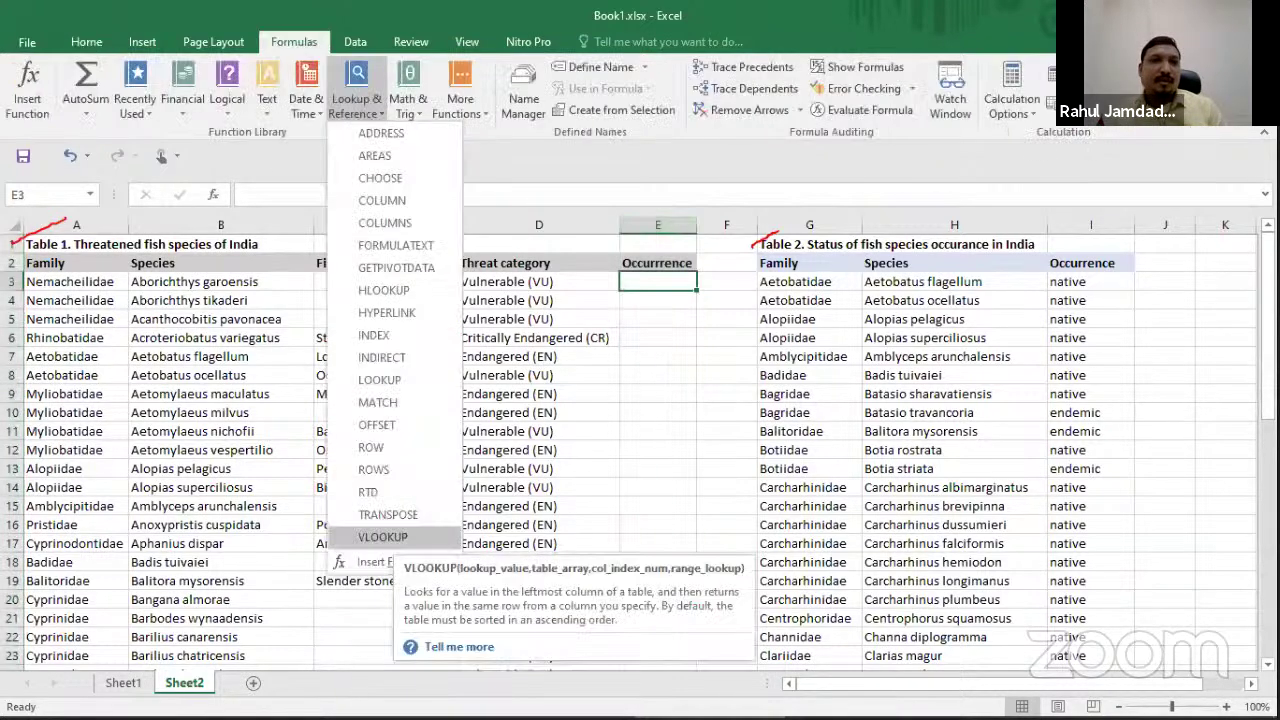
Insert a VLOOKUP function in E3 with lookup value B3 and columns H:I as the table array
drag(301, 44, 318, 31)
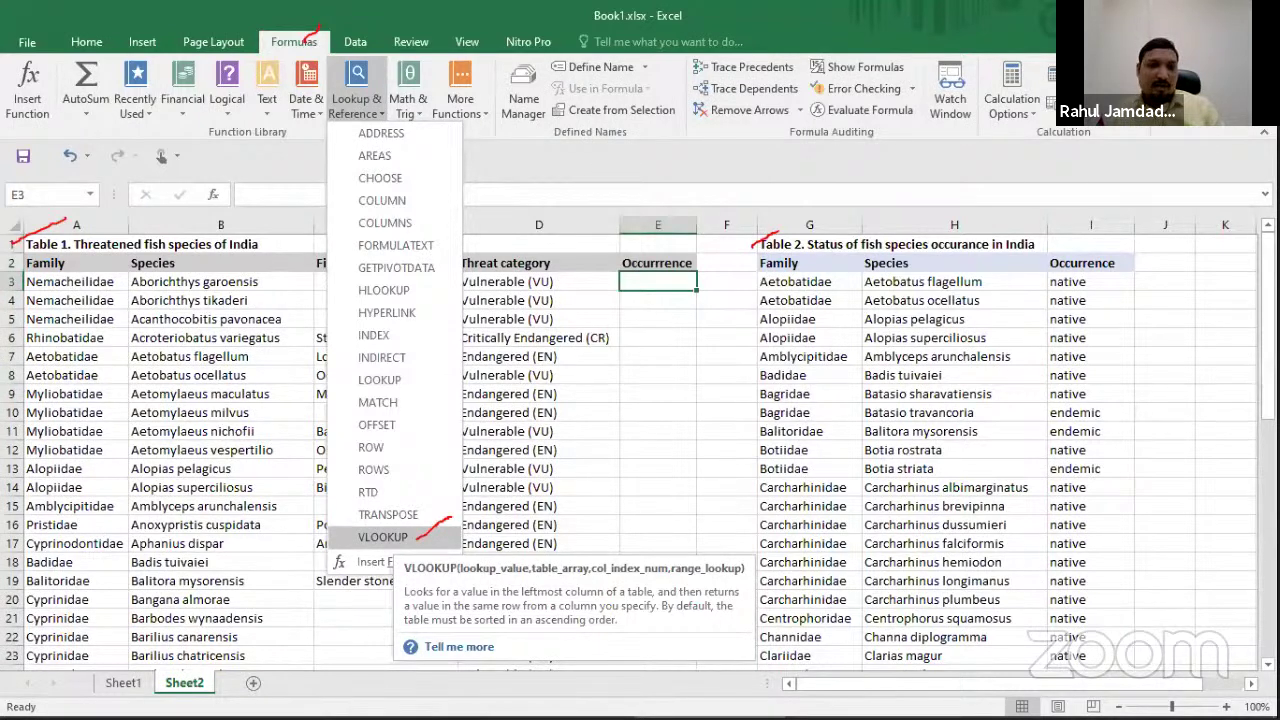
click(383, 537)
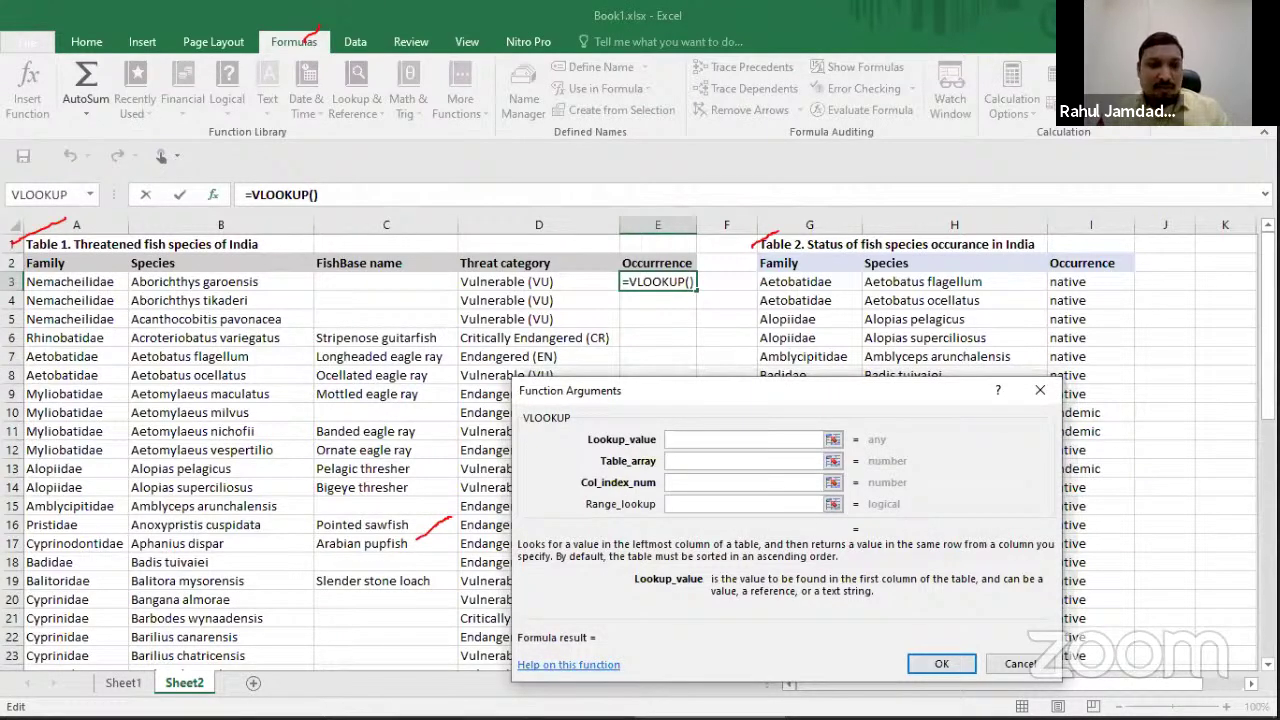
click(221, 281)
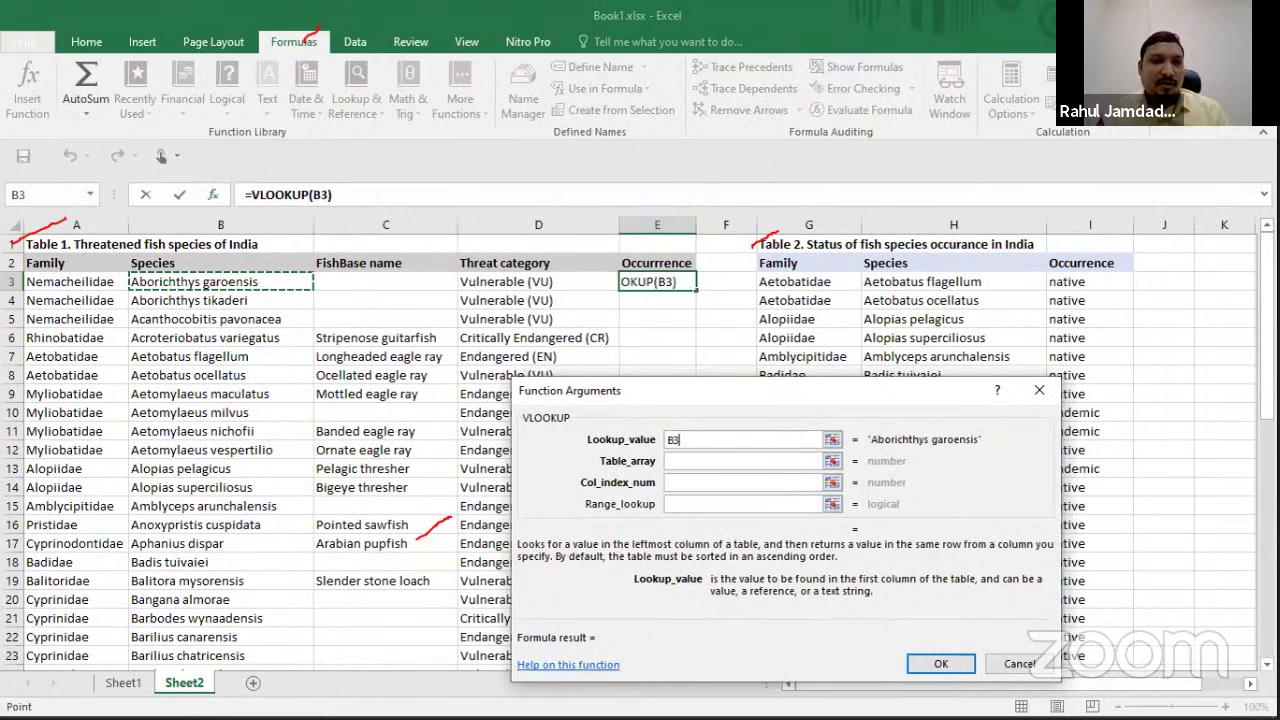
key(Tab)
drag(953, 224, 1090, 224)
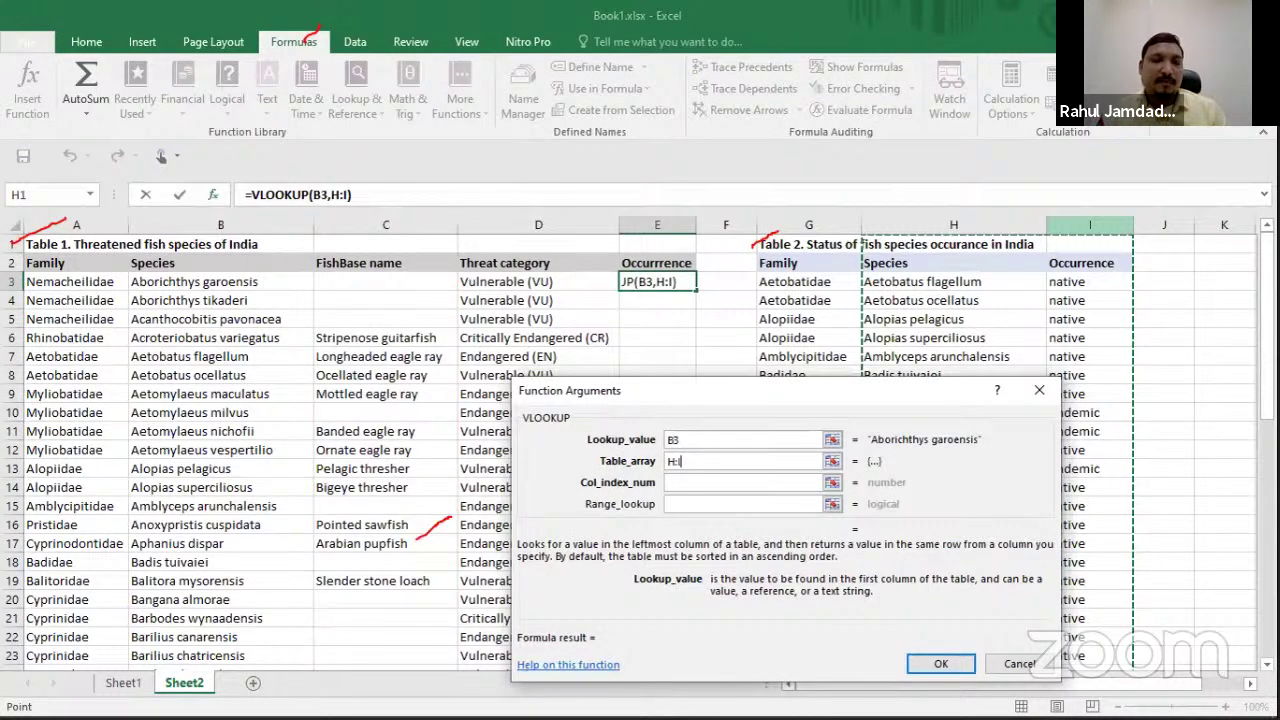
Complete the VLOOKUP with column index 2 and range lookup FALSE, and fill the formula down Table 1's Occurrrence column
key(Tab)
text(2)
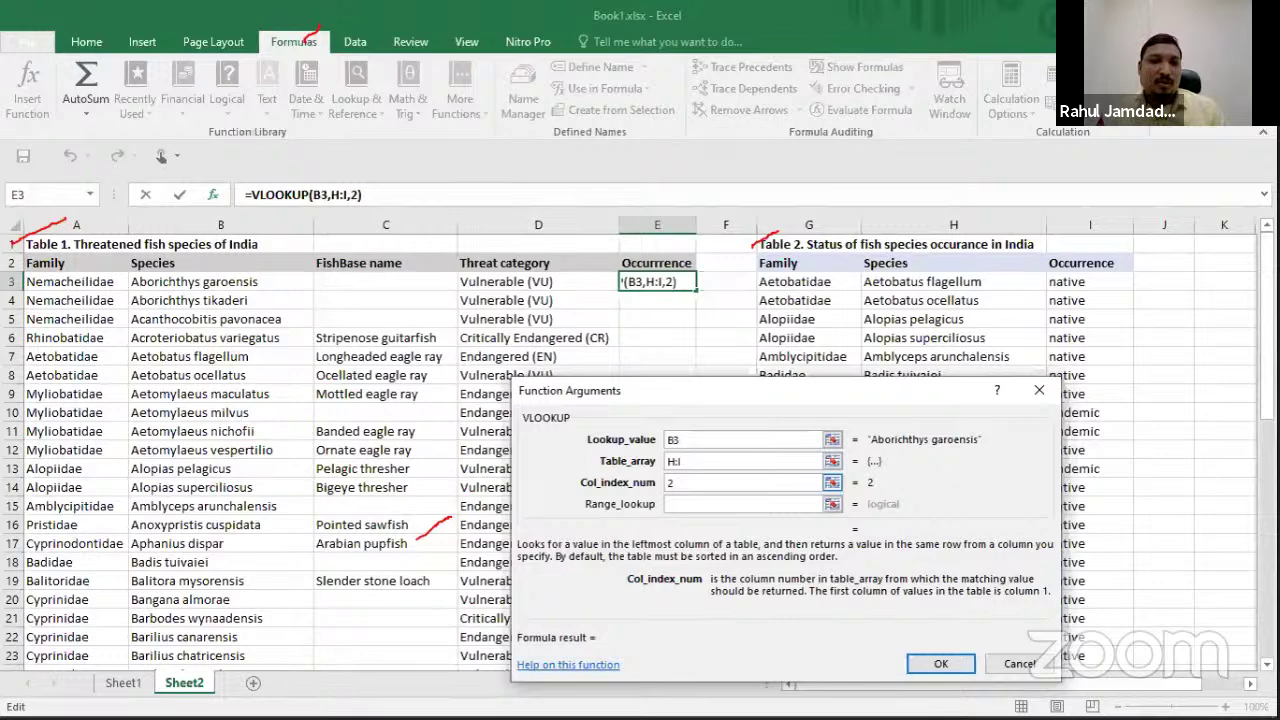
drag(679, 485, 694, 477)
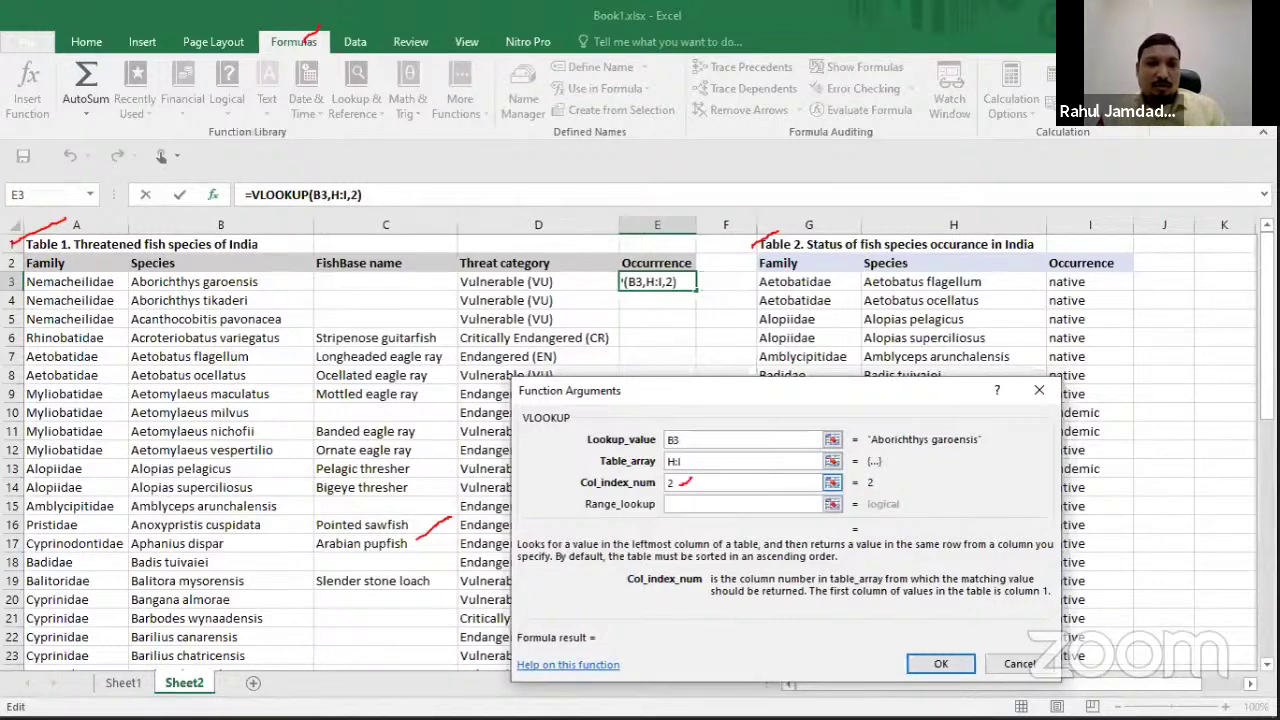
key(Tab)
text(FALSE)
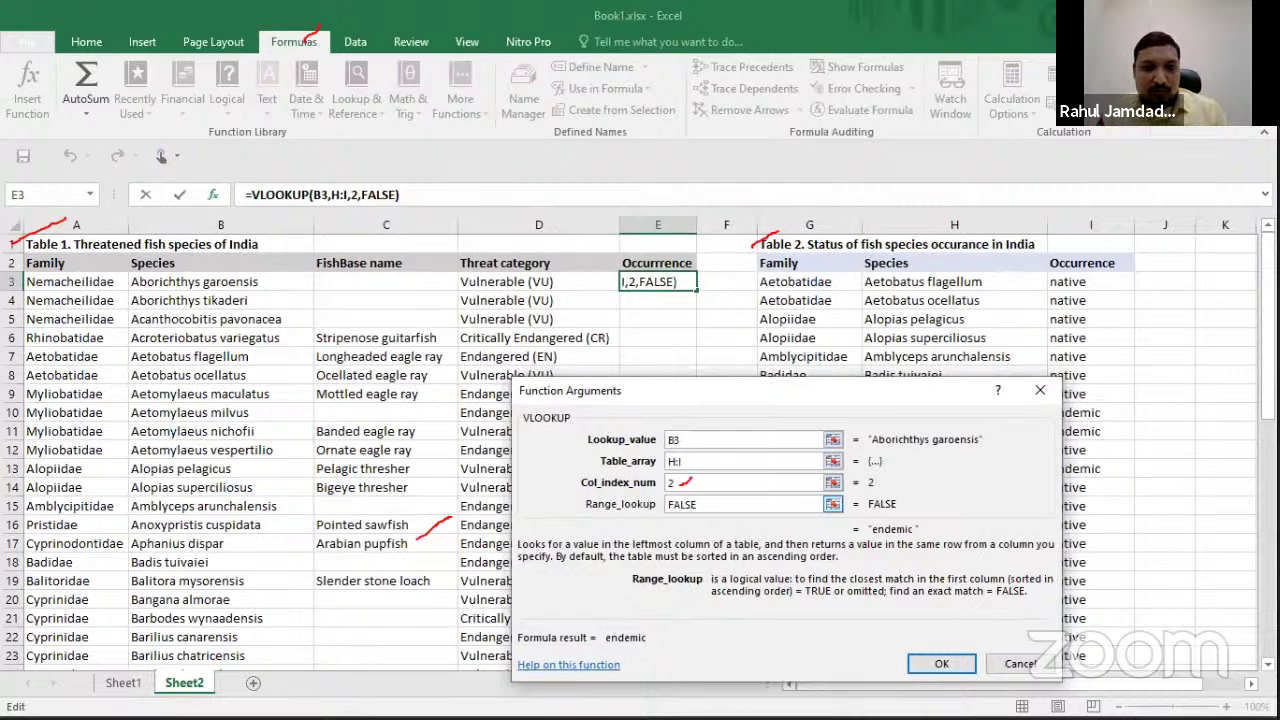
drag(713, 596, 1029, 604)
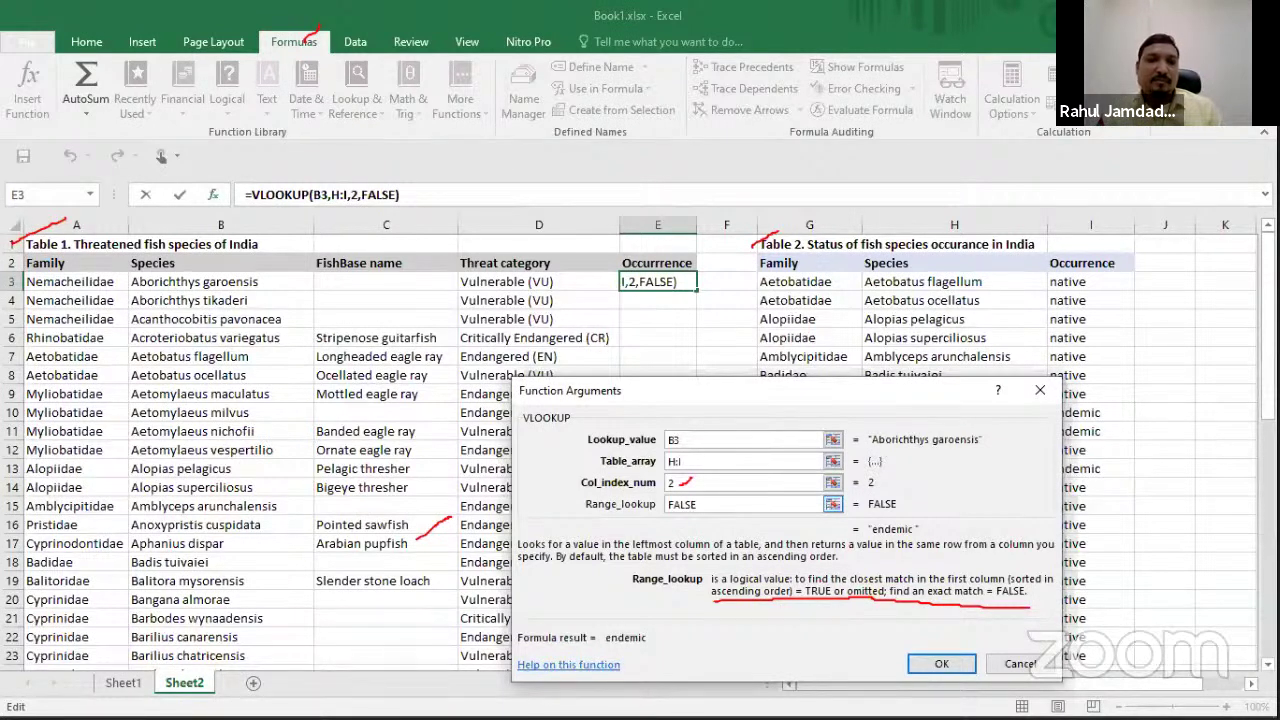
key(Return)
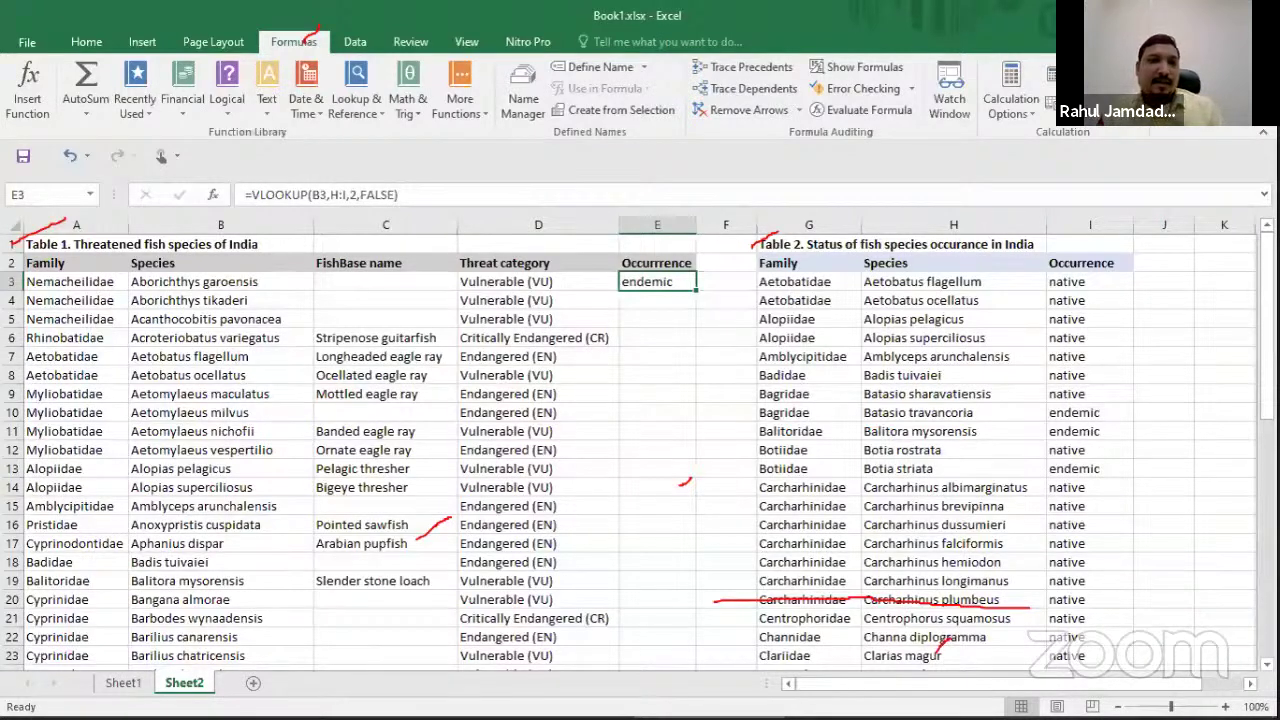
double_click(696, 290)
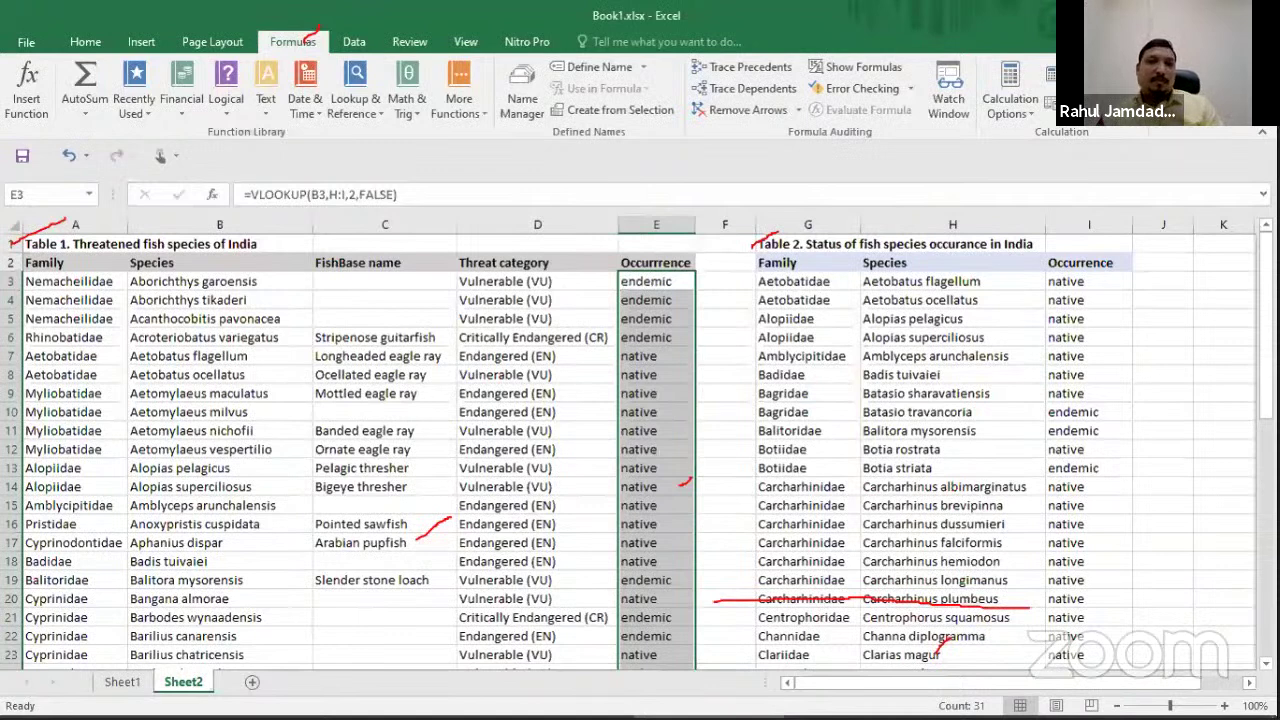
Advance past the Basic functions in excel slide and total Sheet1's Population column in N26 with =SUM(N2:N25)
key(alt+Tab)
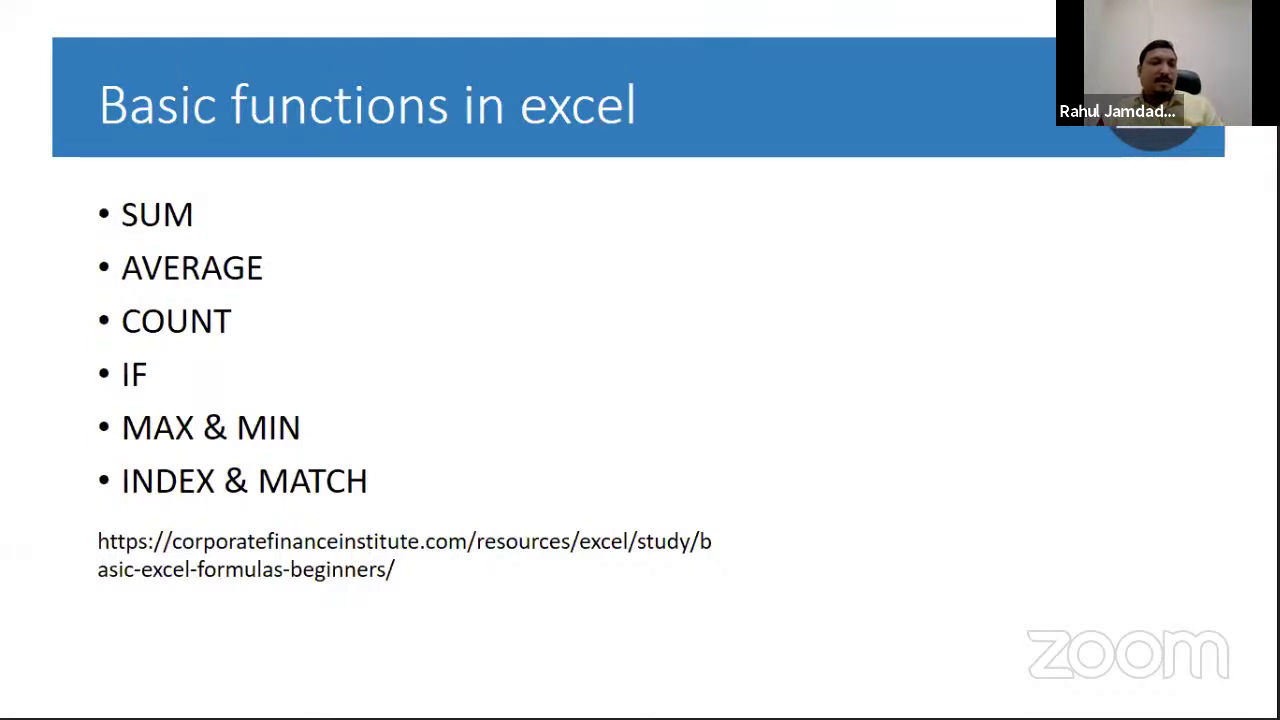
key(Right)
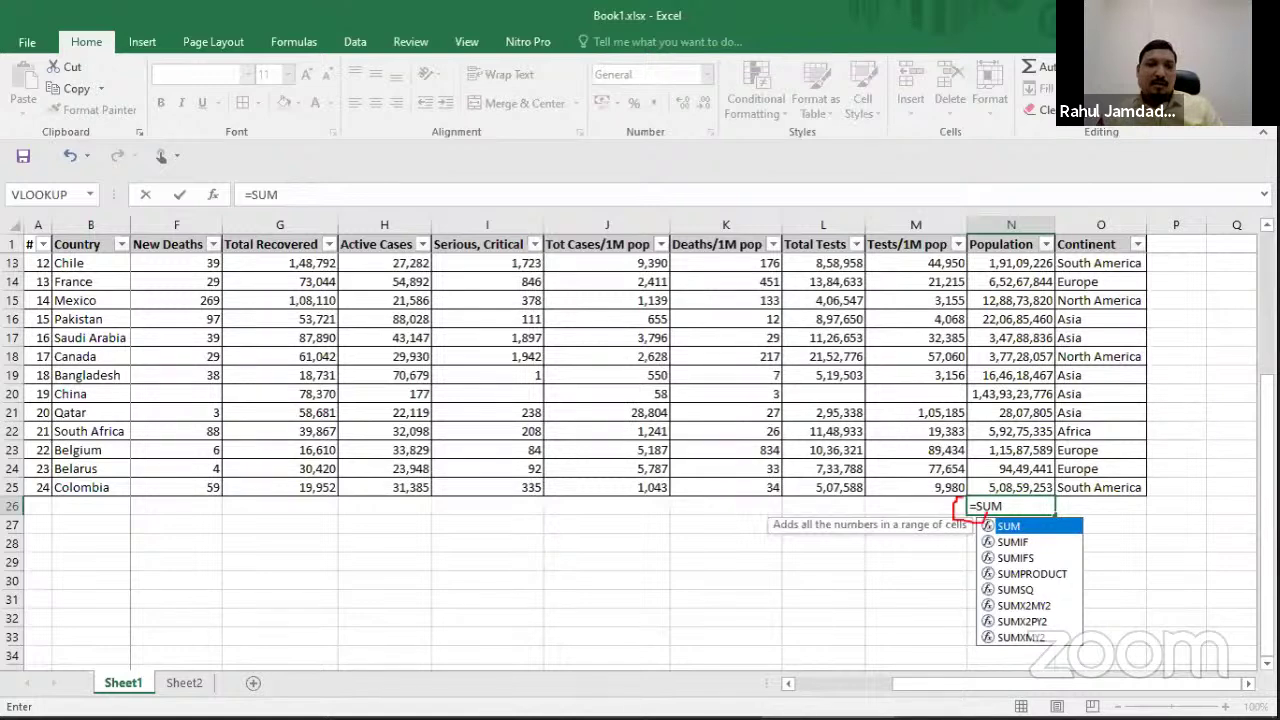
text(()
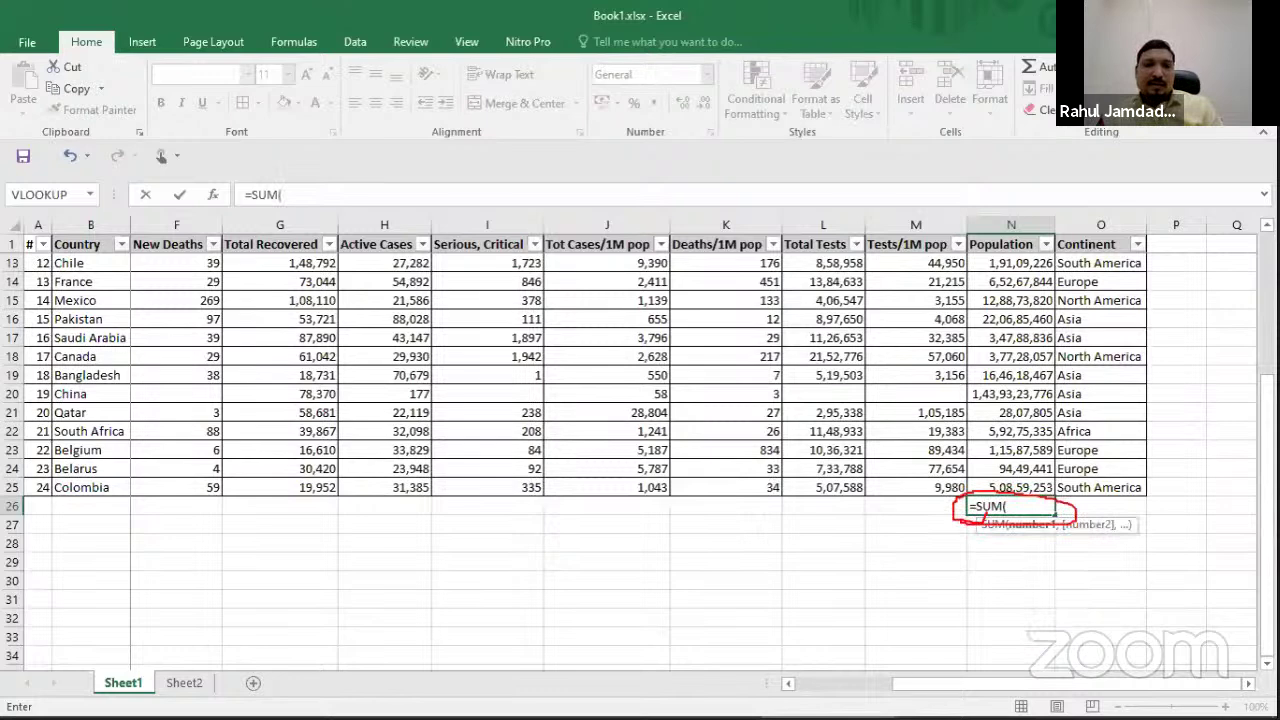
key(Up)
key(ctrl+shift+Up)
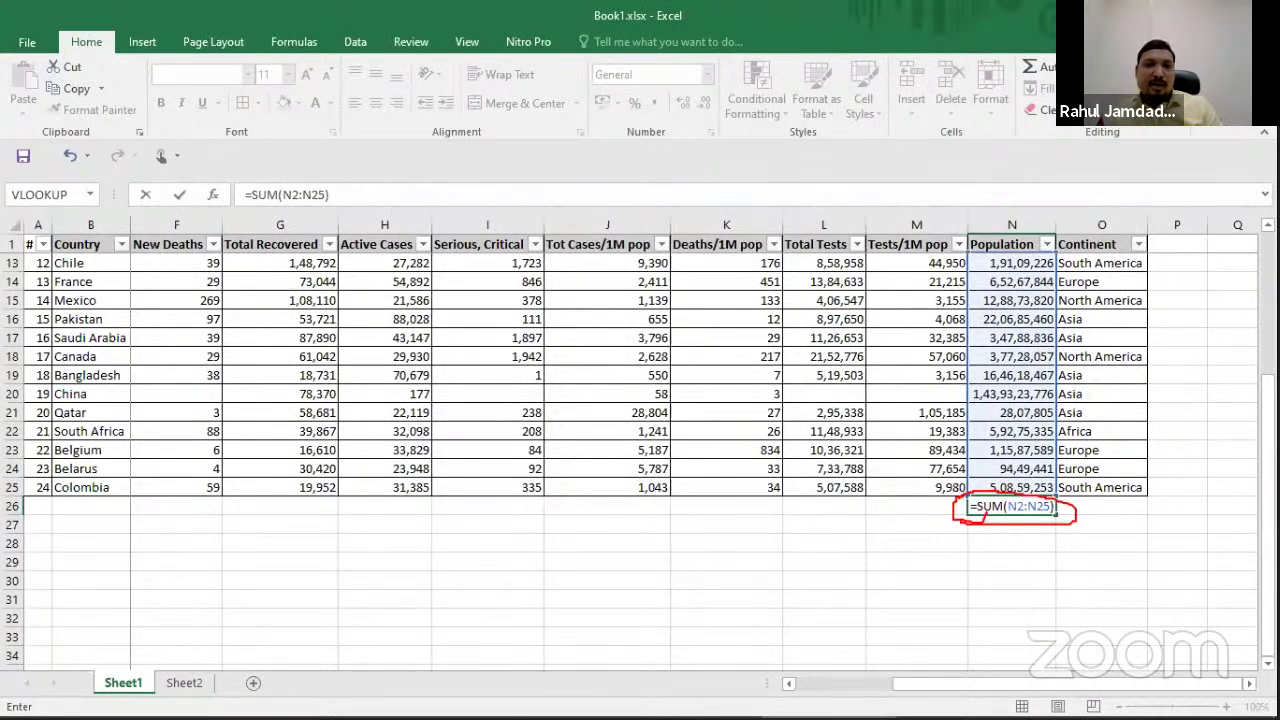
key(ctrl+Return)
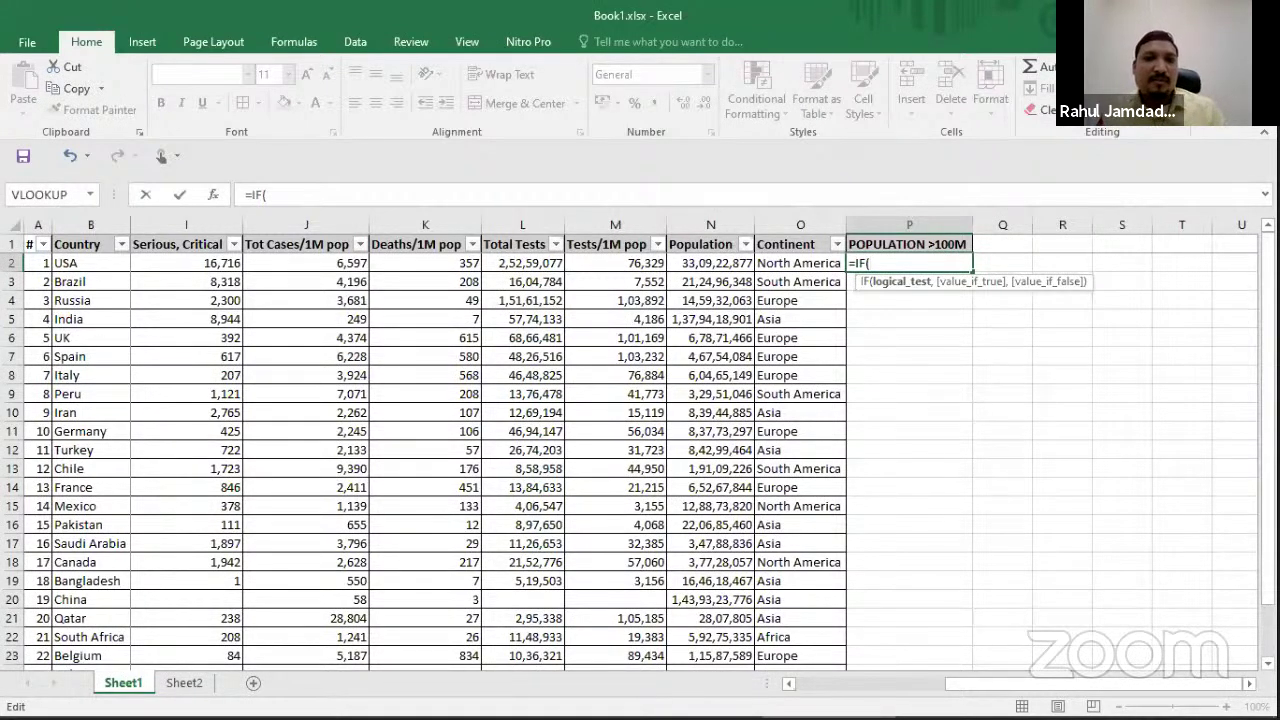
Complete P2 as =IF(N:N>100000000,TRUE, FALSE) and fill the formula down the POPULATION >100M column
text(N:N>100000000,TRUE, FALSE))
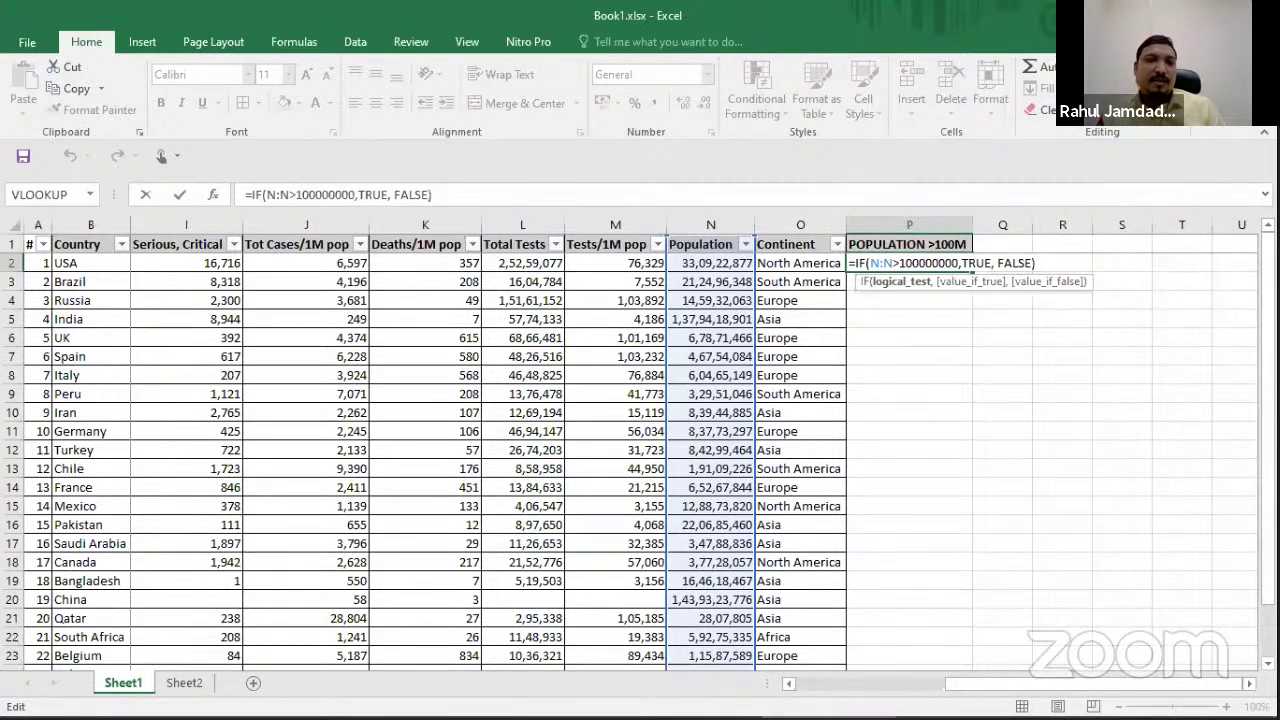
key(Return)
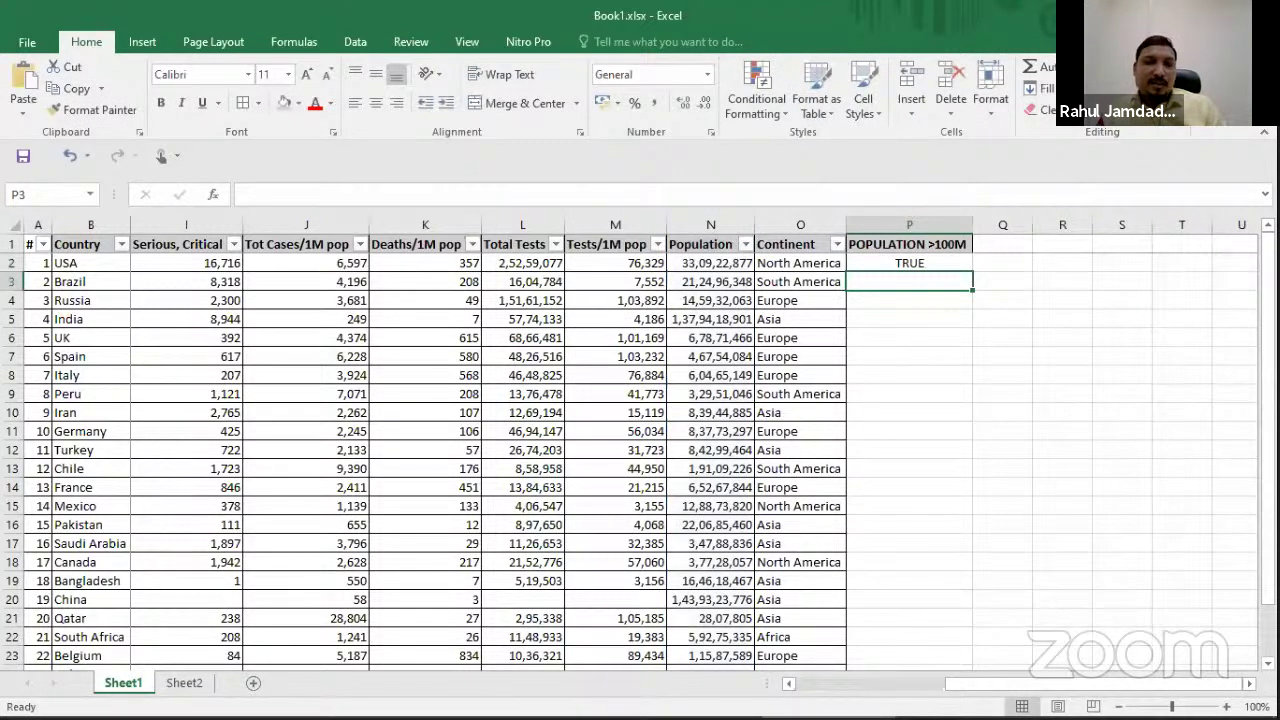
click(960, 265)
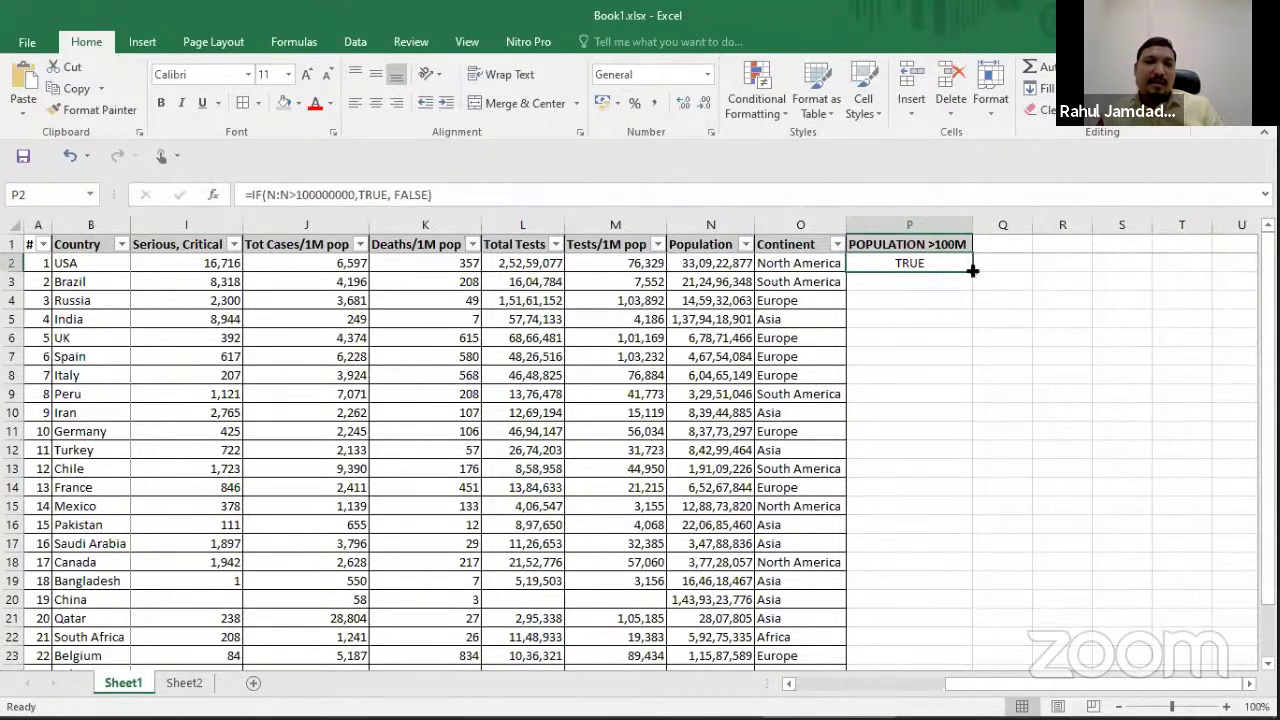
double_click(972, 270)
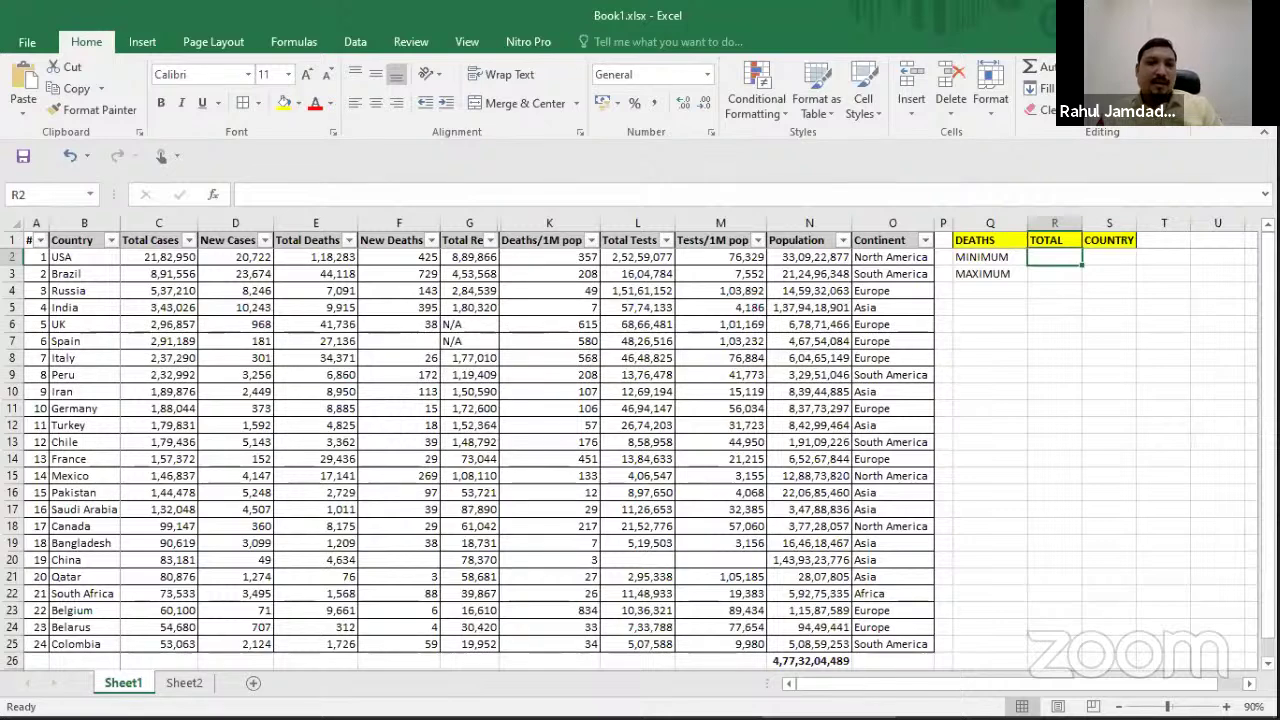
Enter =MIN(E:E) in R2 and =MAX(E:E) in R3 for the minimum and maximum of the Total Deaths column
click(315, 223)
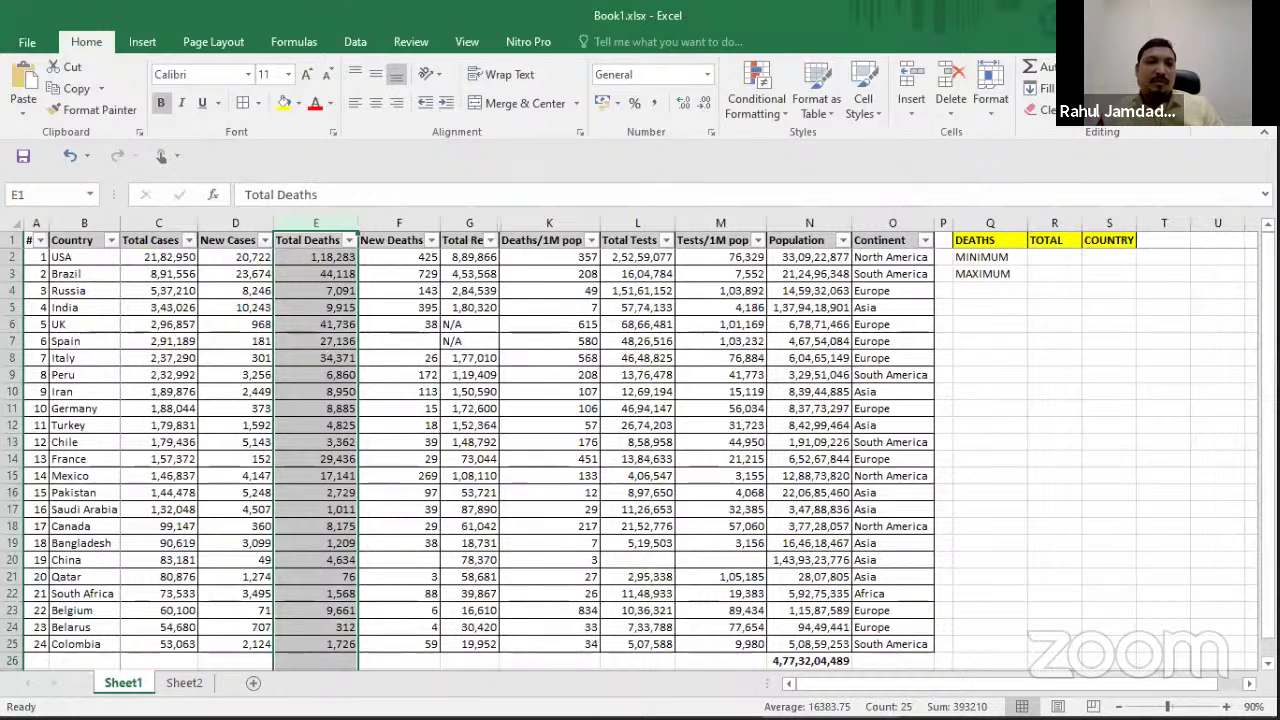
click(1054, 257)
text(=MIN)
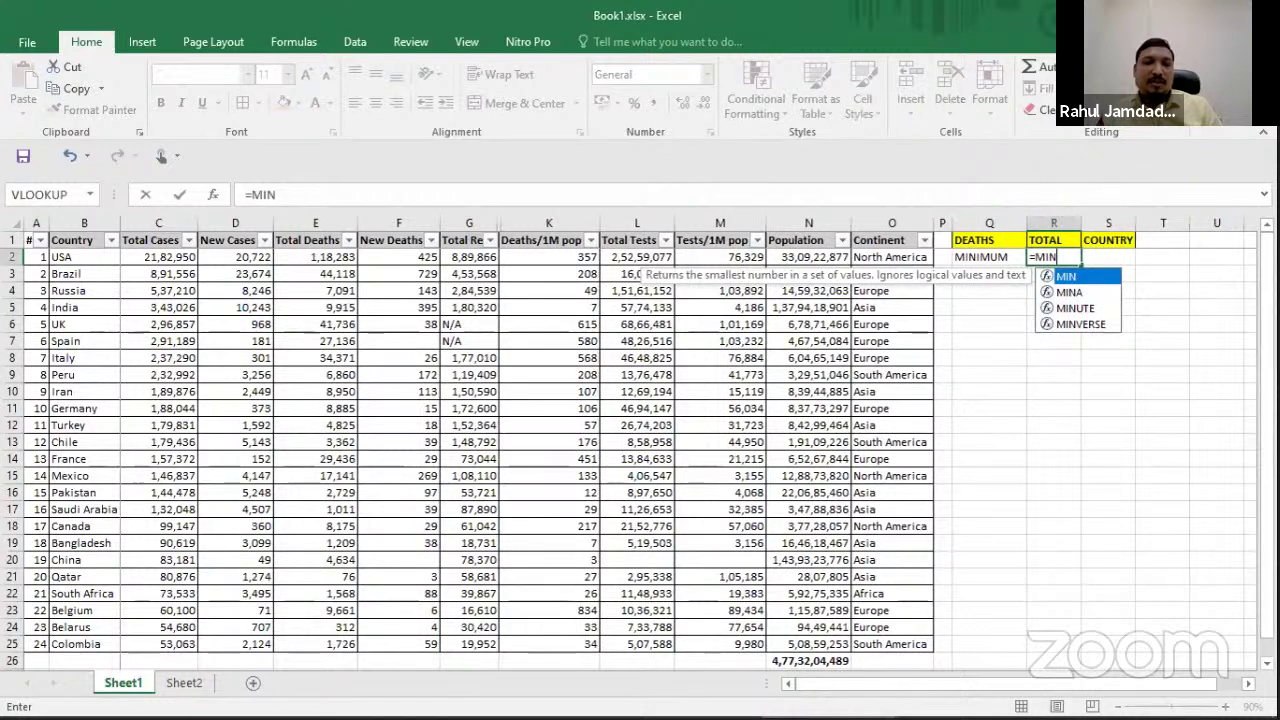
text((E:E))
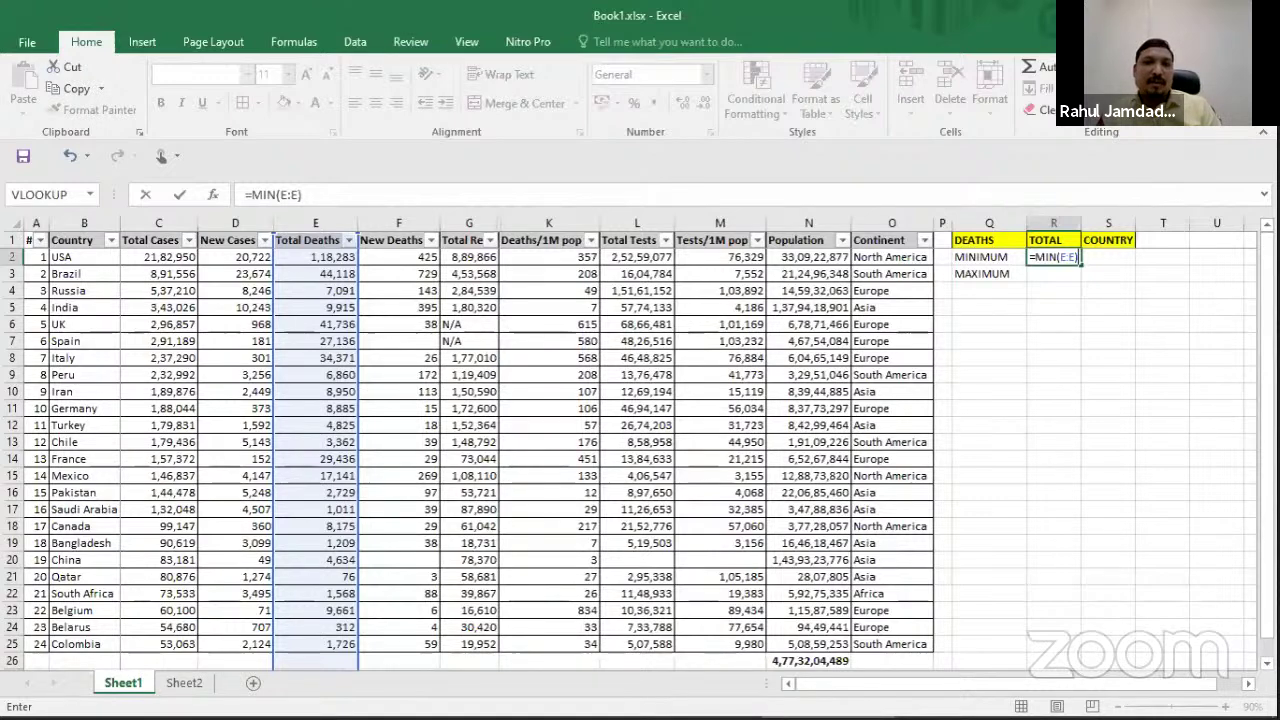
key(Return)
text(=MAX(E:E))
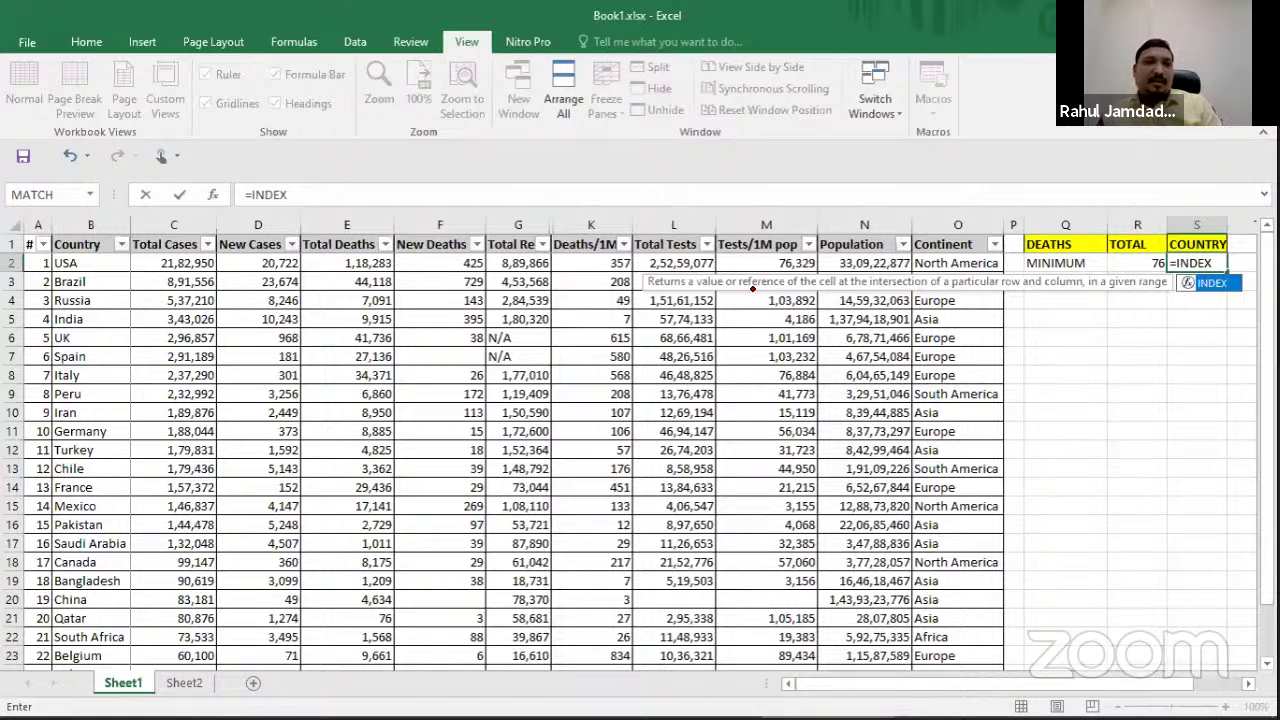
Enter =INDEX(B:B,MATCH(R2,E:E,FALSE)*1) in S2 under COUNTRY, circling the minimum total and the column E heading with the pen
text((B:B,MATCH(R2,E:E,FALSE)*1)
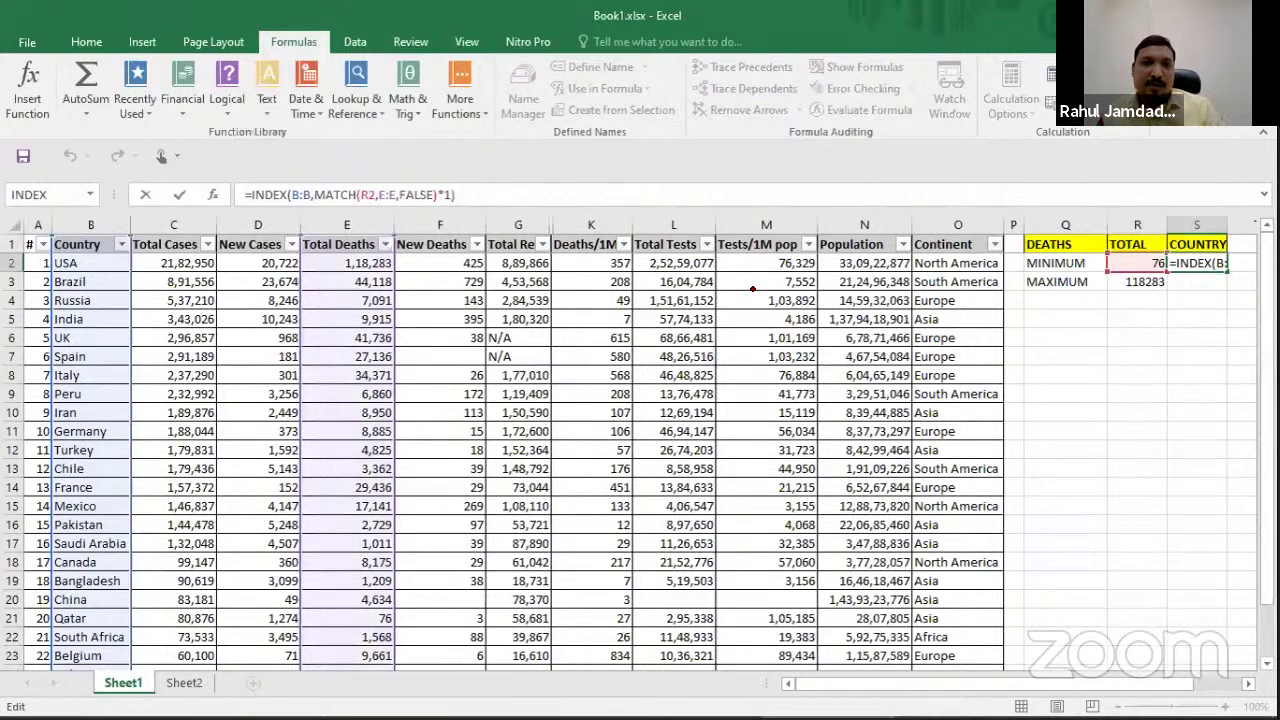
drag(1175, 254, 1182, 262)
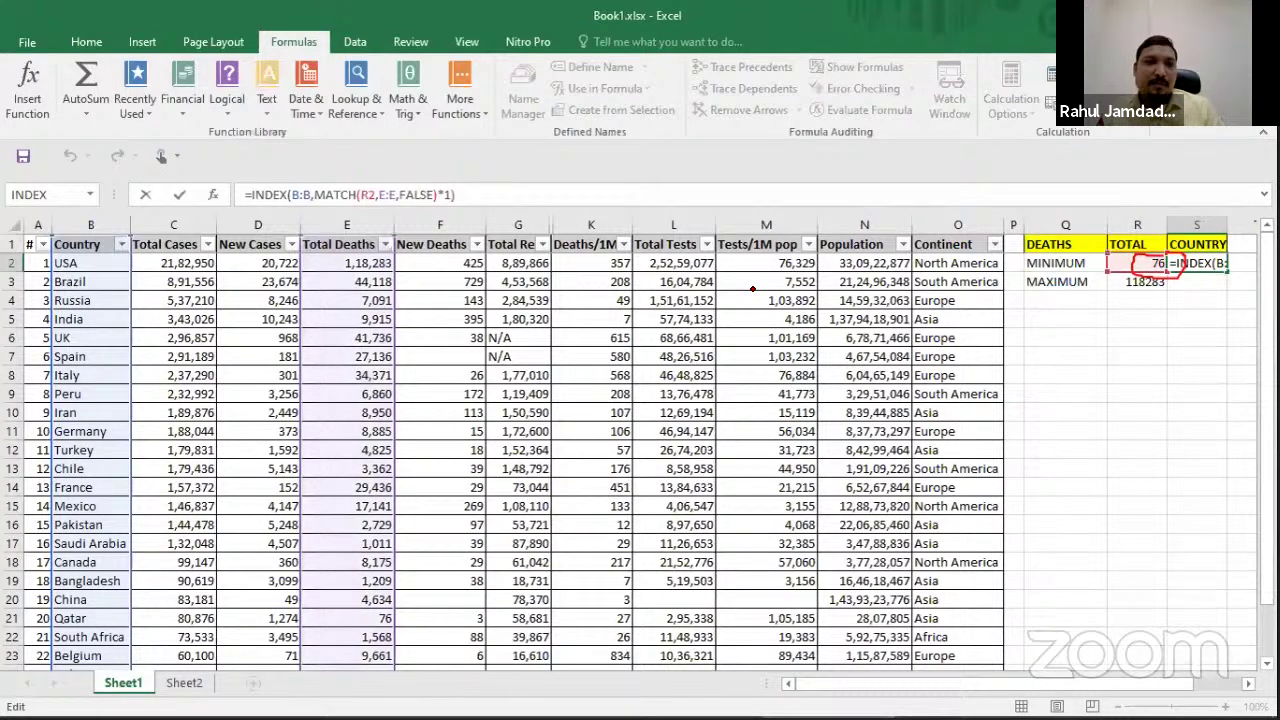
drag(366, 214, 360, 212)
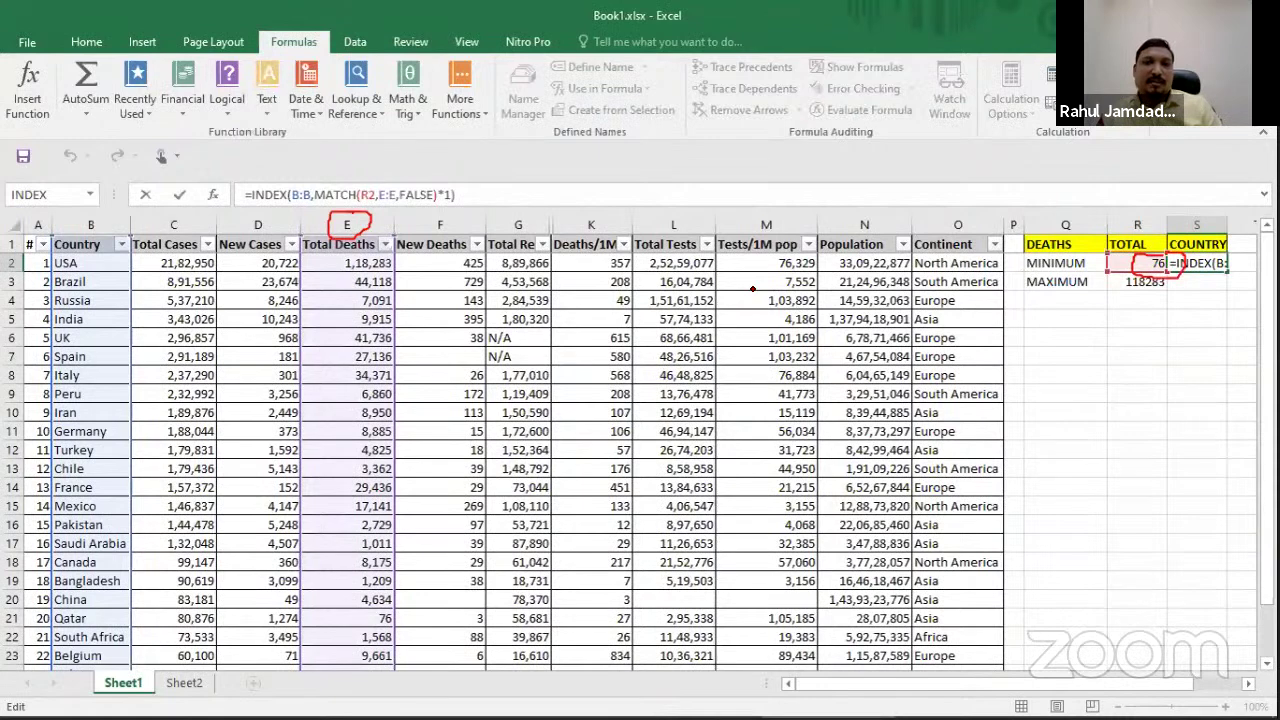
key(ctrl+Return)
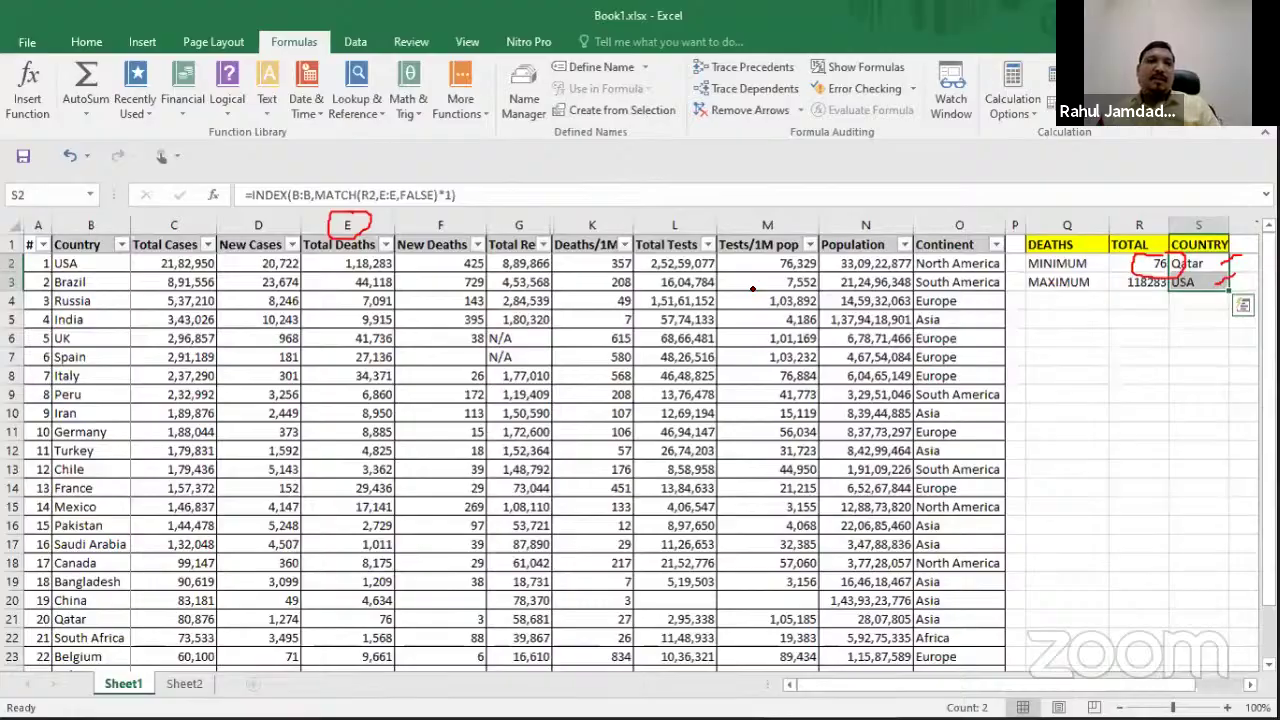
Switch to the presentation and show the Relative and Absolute Cell References slide
key(alt+Tab)
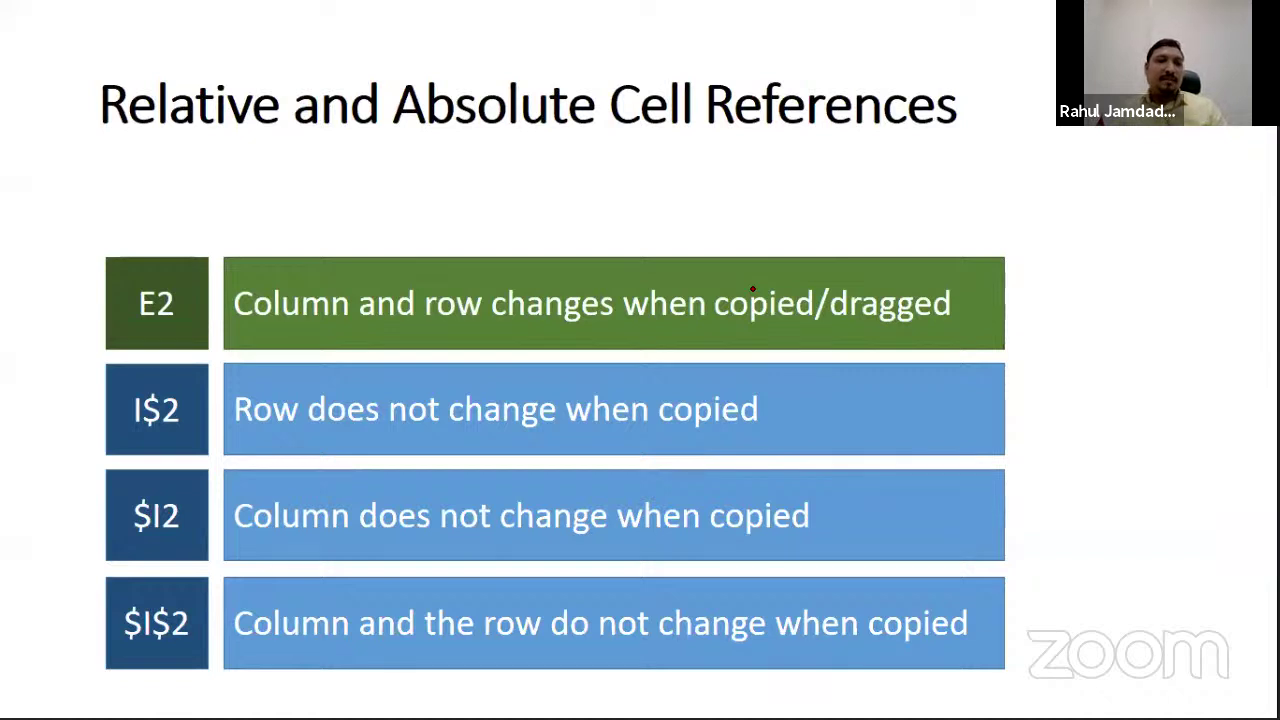
key(alt+Tab)
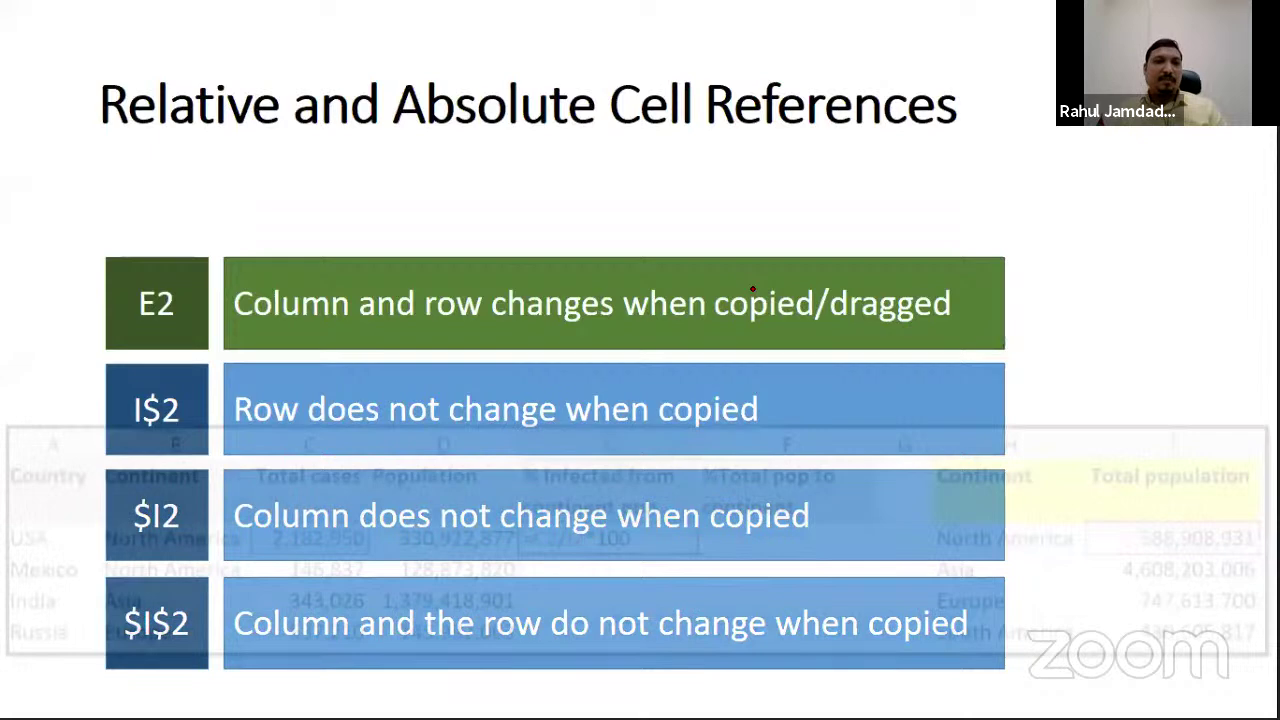
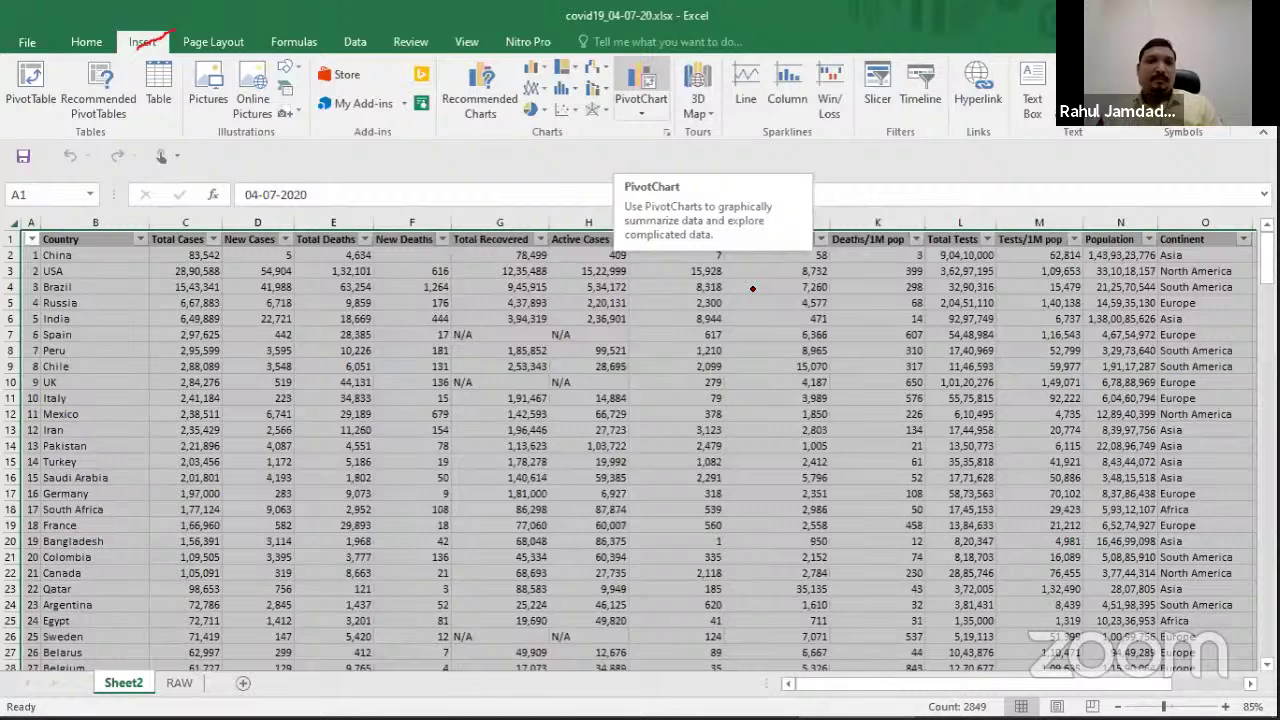
Create a PivotChart from Sheet2!$A:$O on a new worksheet, ticking the PivotChart command, source range and New Worksheet option with the pen
drag(630, 118, 666, 102)
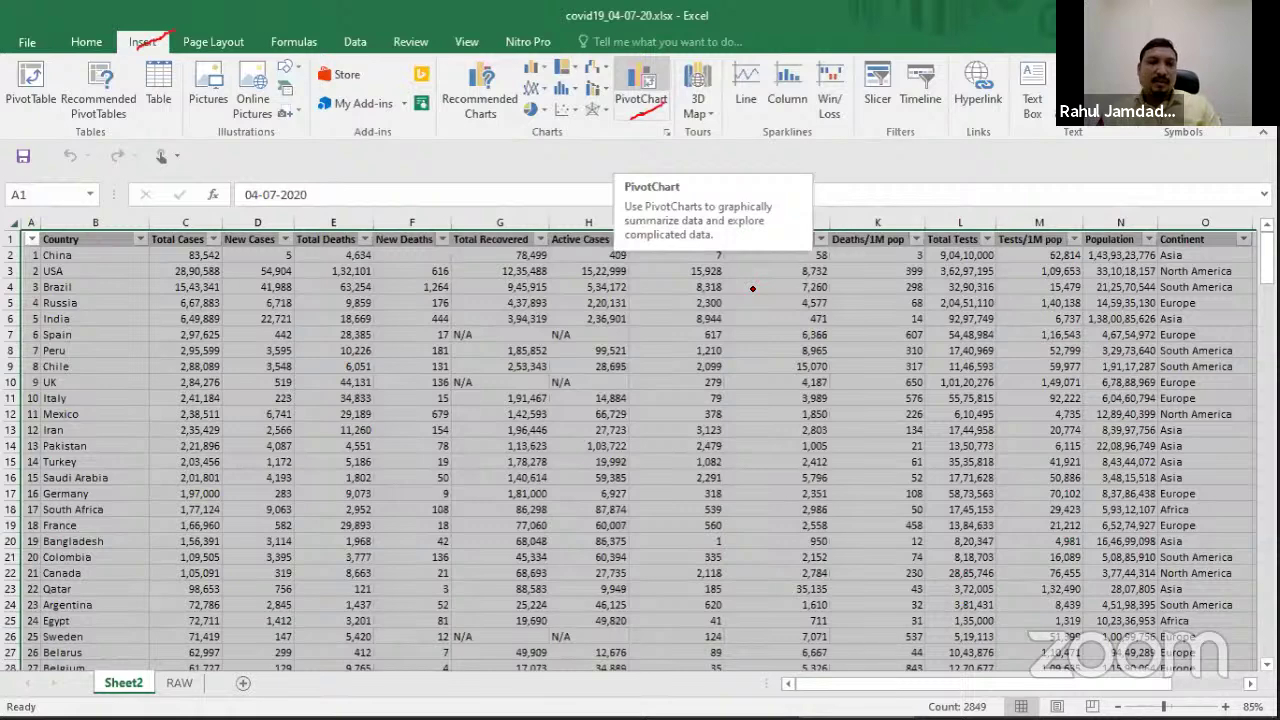
click(640, 85)
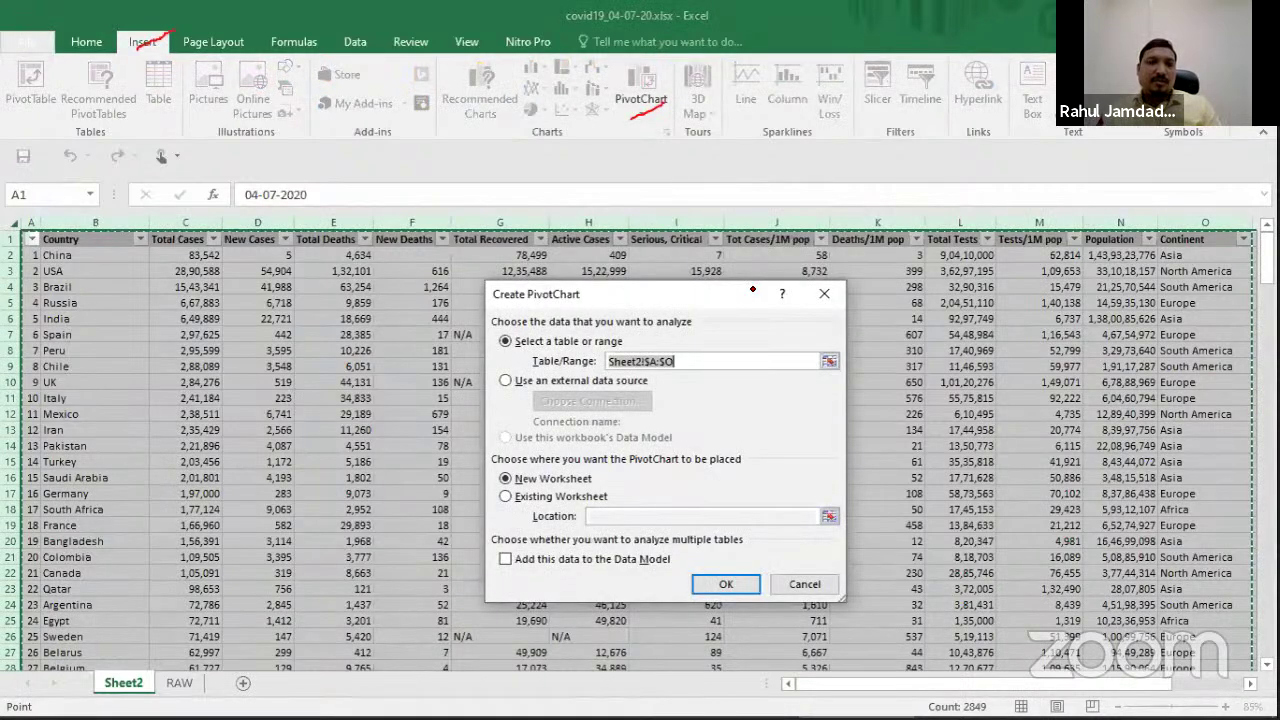
drag(685, 368, 711, 360)
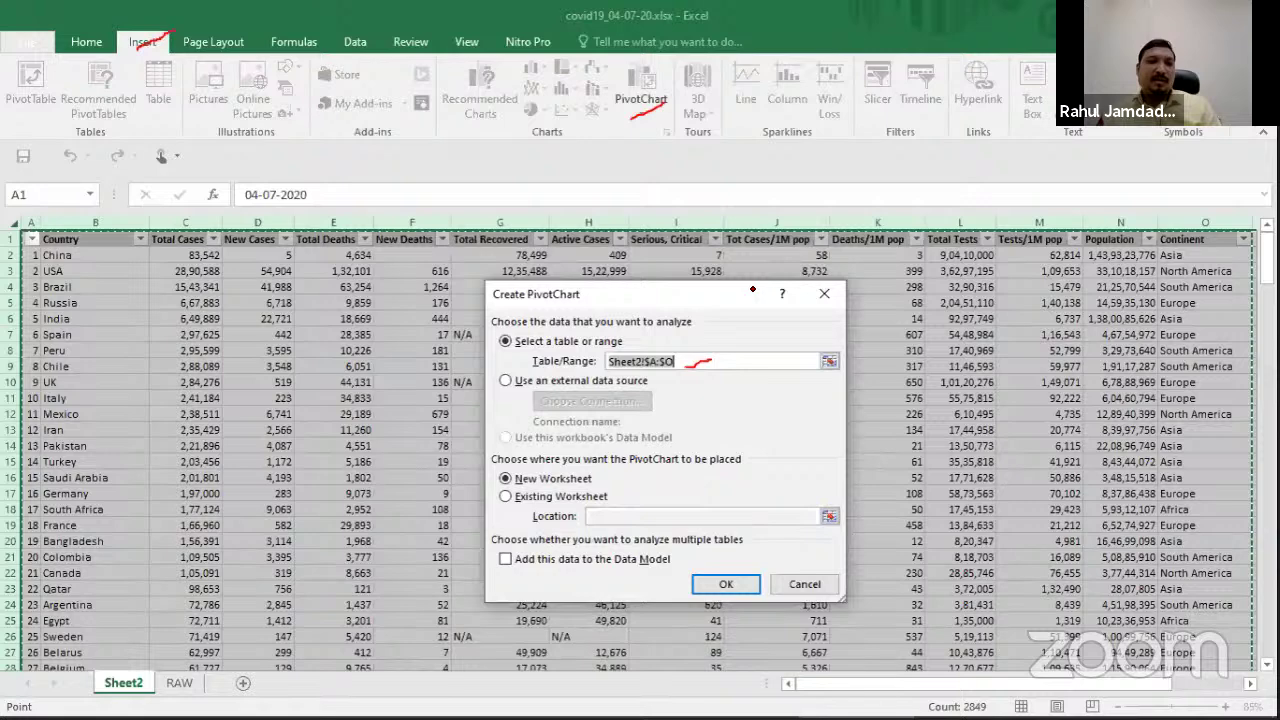
drag(499, 484, 524, 470)
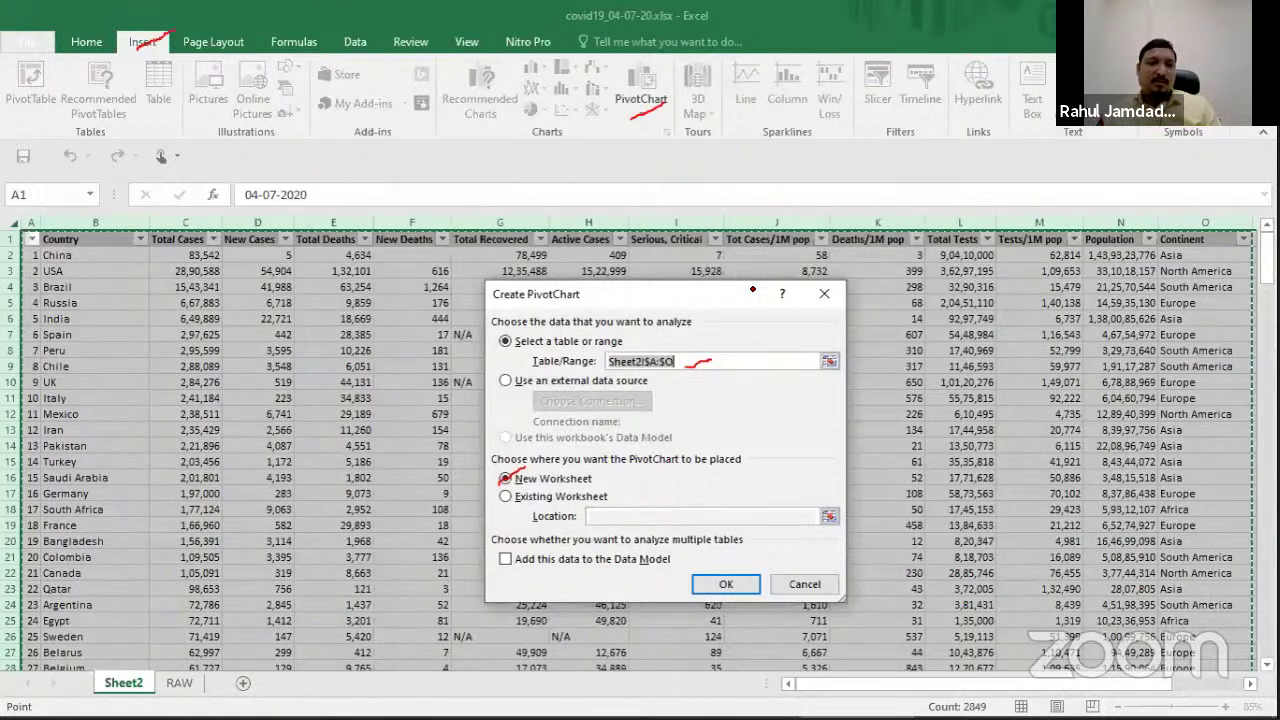
key(Return)
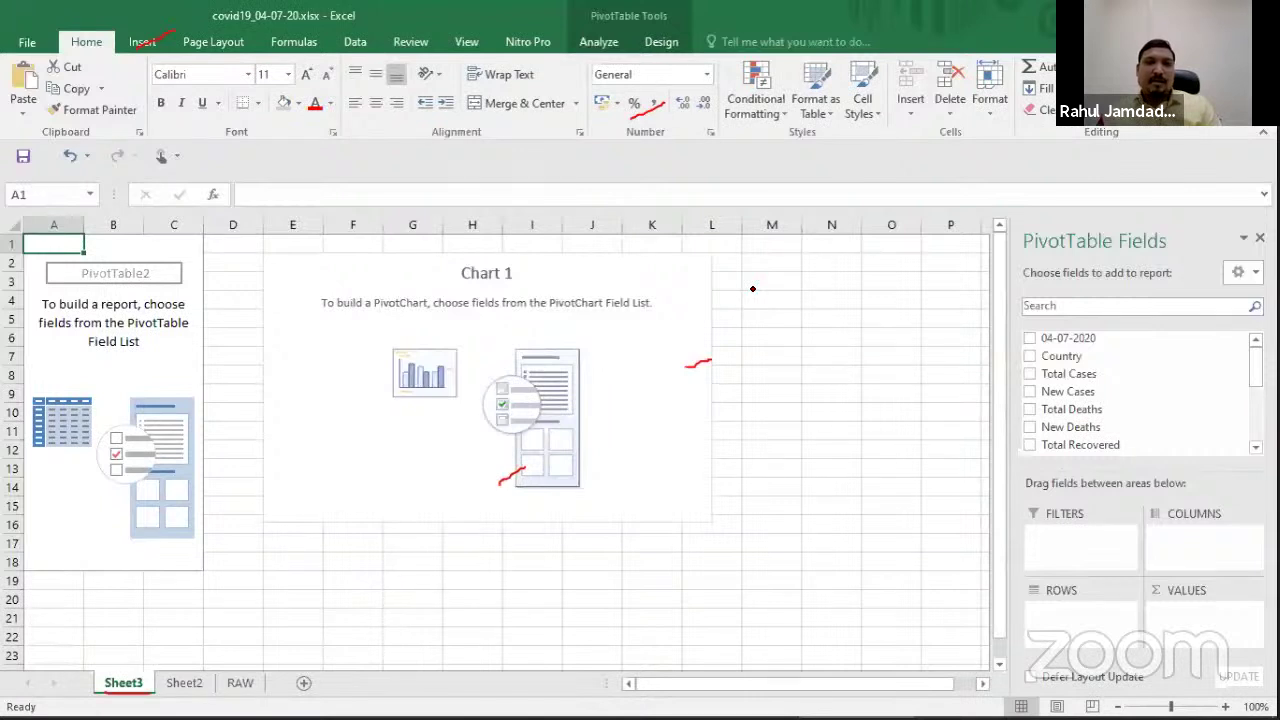
Move the pivot chart below the pivot table and summarize the Total Deaths value field by Sum
drag(486, 272, 766, 613)
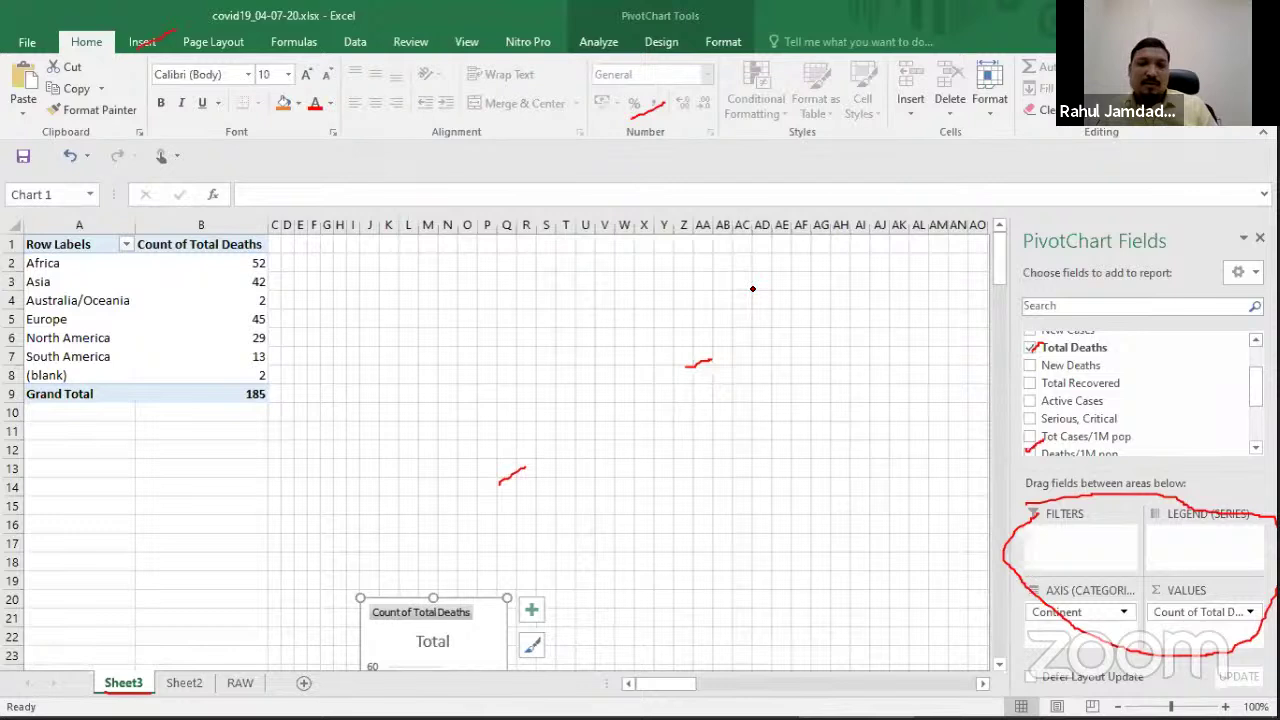
click(1249, 611)
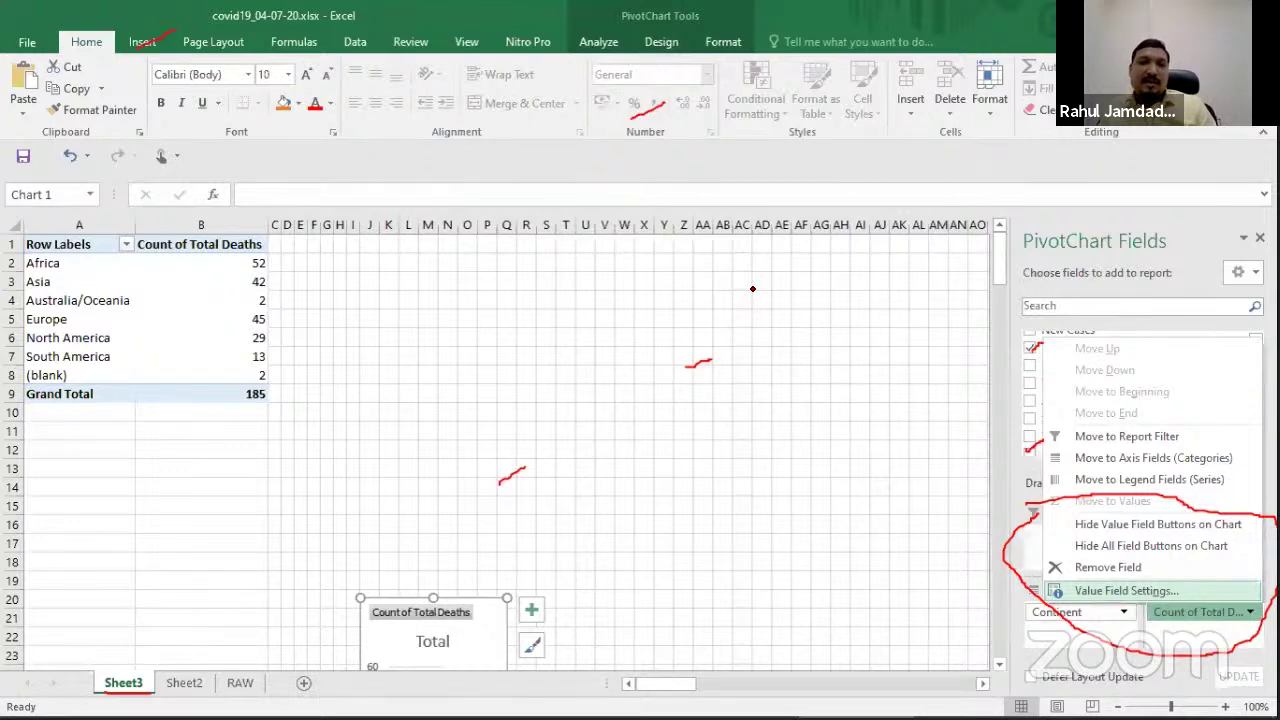
key(Return)
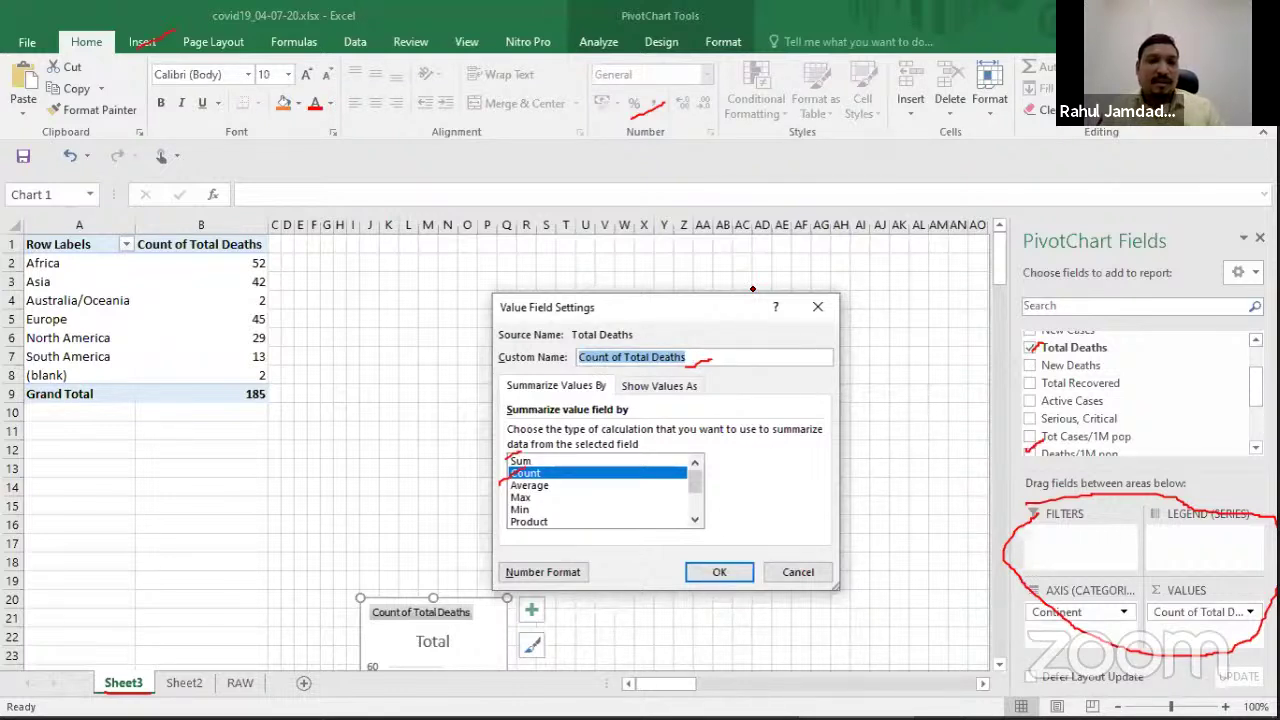
click(540, 461)
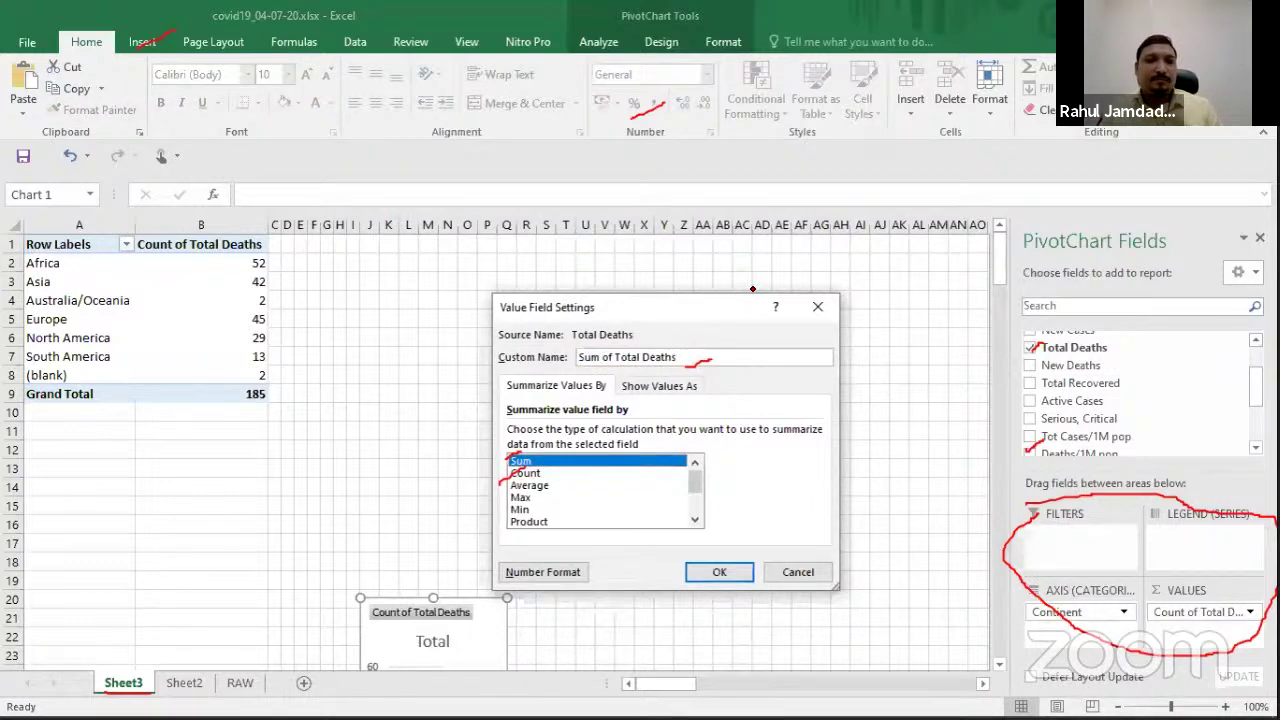
key(Return)
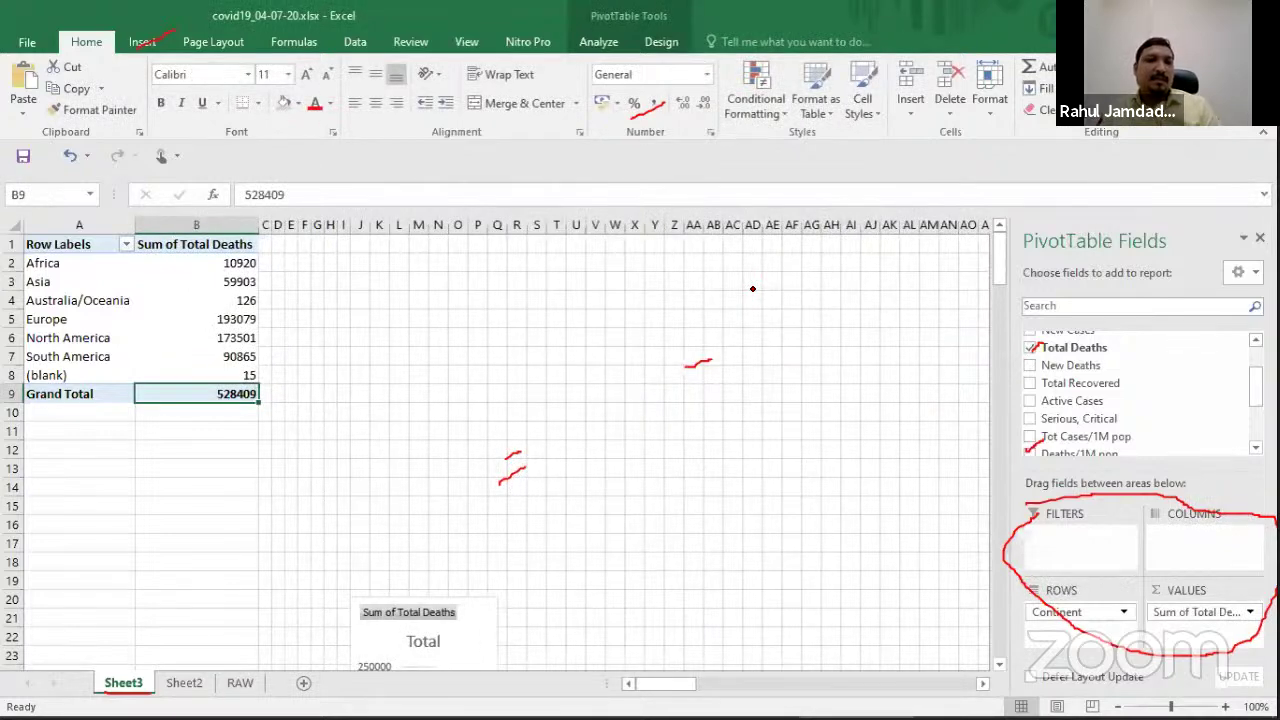
Add the Total Recovered and Total Cases fields to the deaths-by-continent pivot chart
key(alt+F1)
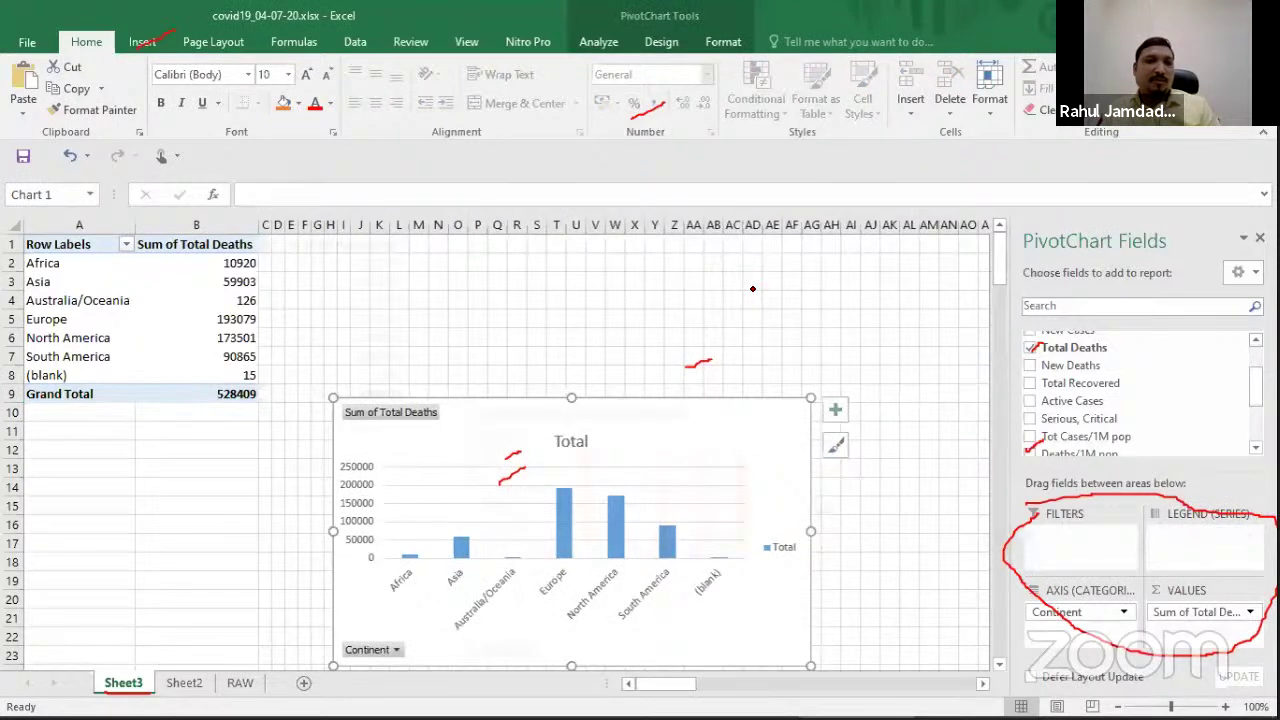
click(1030, 383)
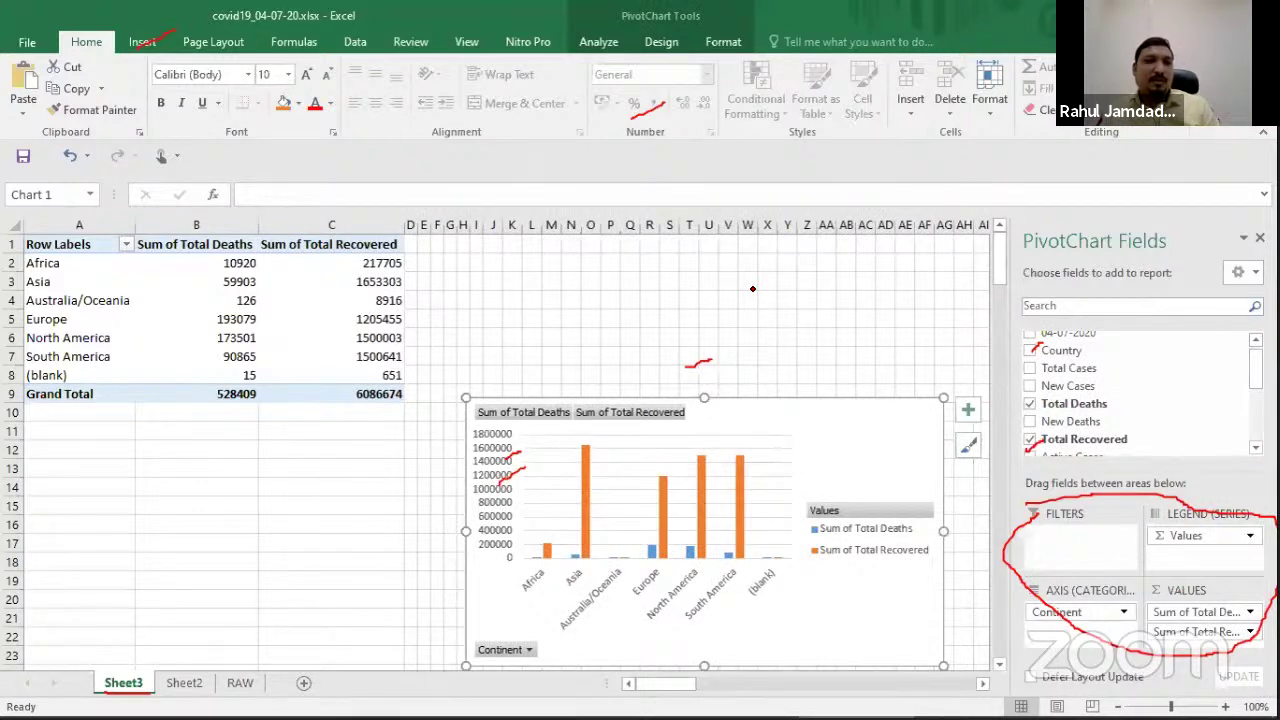
click(1030, 368)
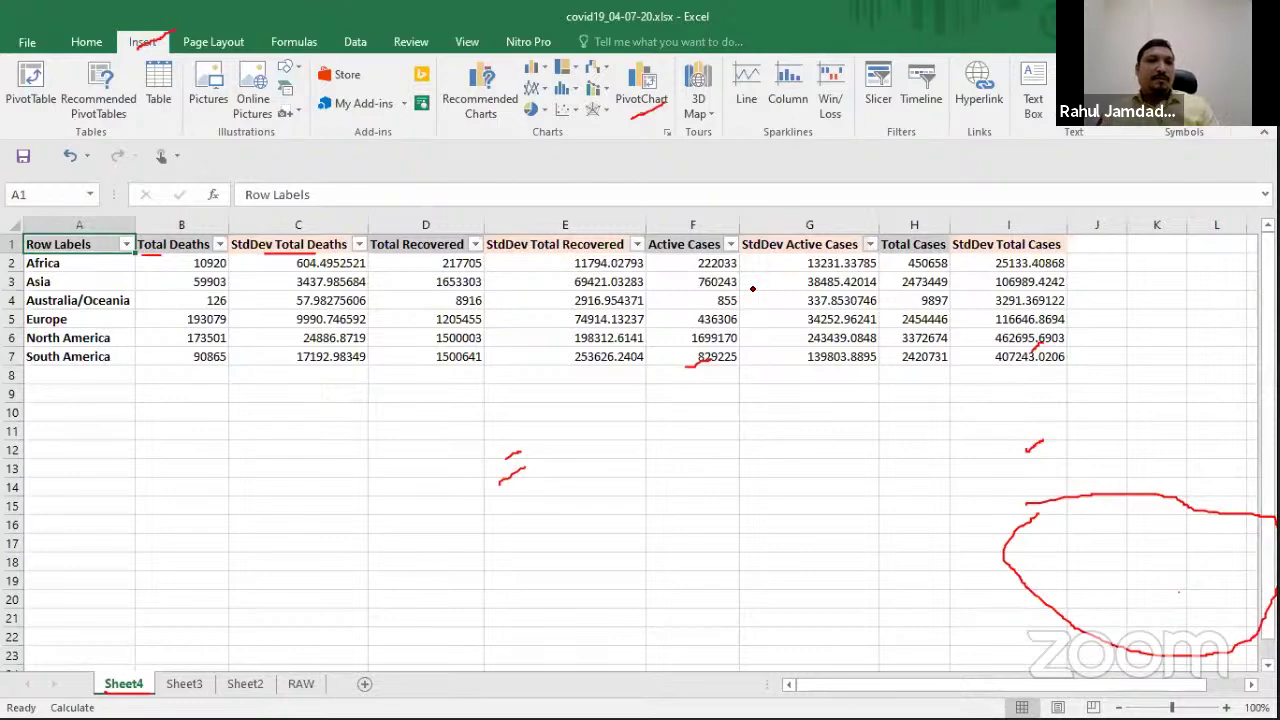
Switch to the Data Visualization slide and return to the continent summary on Sheet4 of covid19_04-07-20.xlsx
key(alt+Tab)
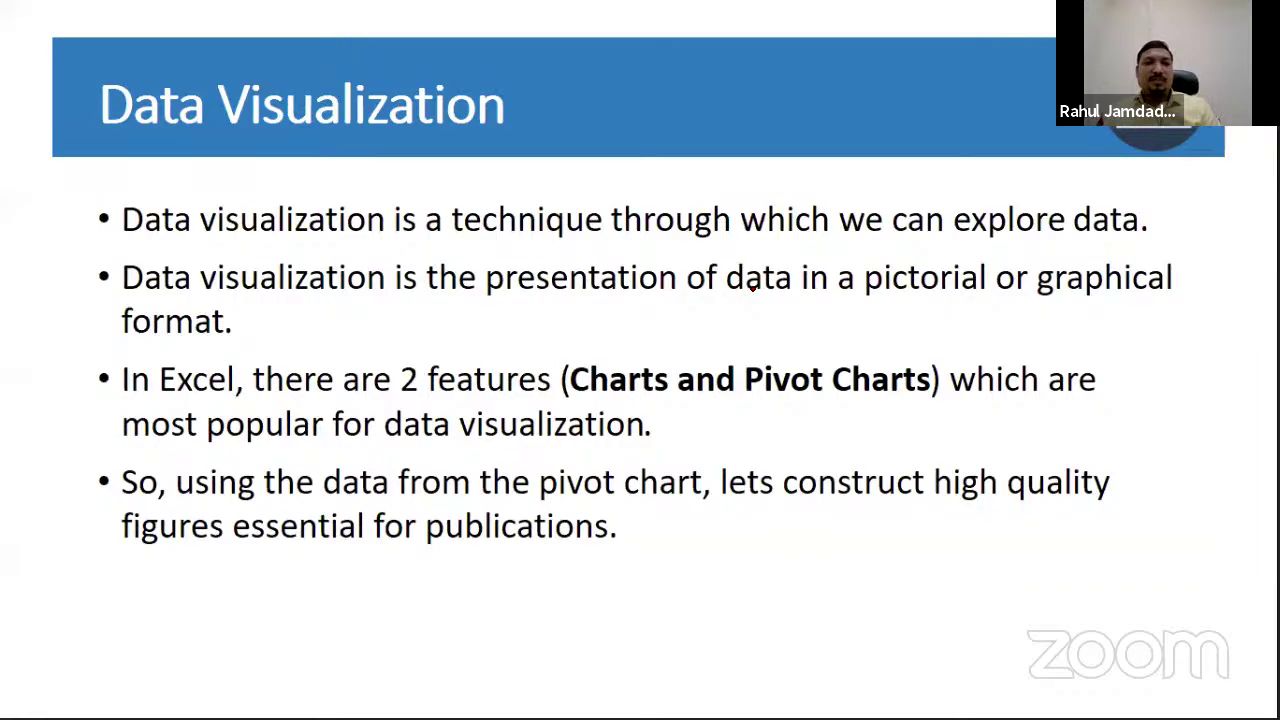
key(alt+Tab)
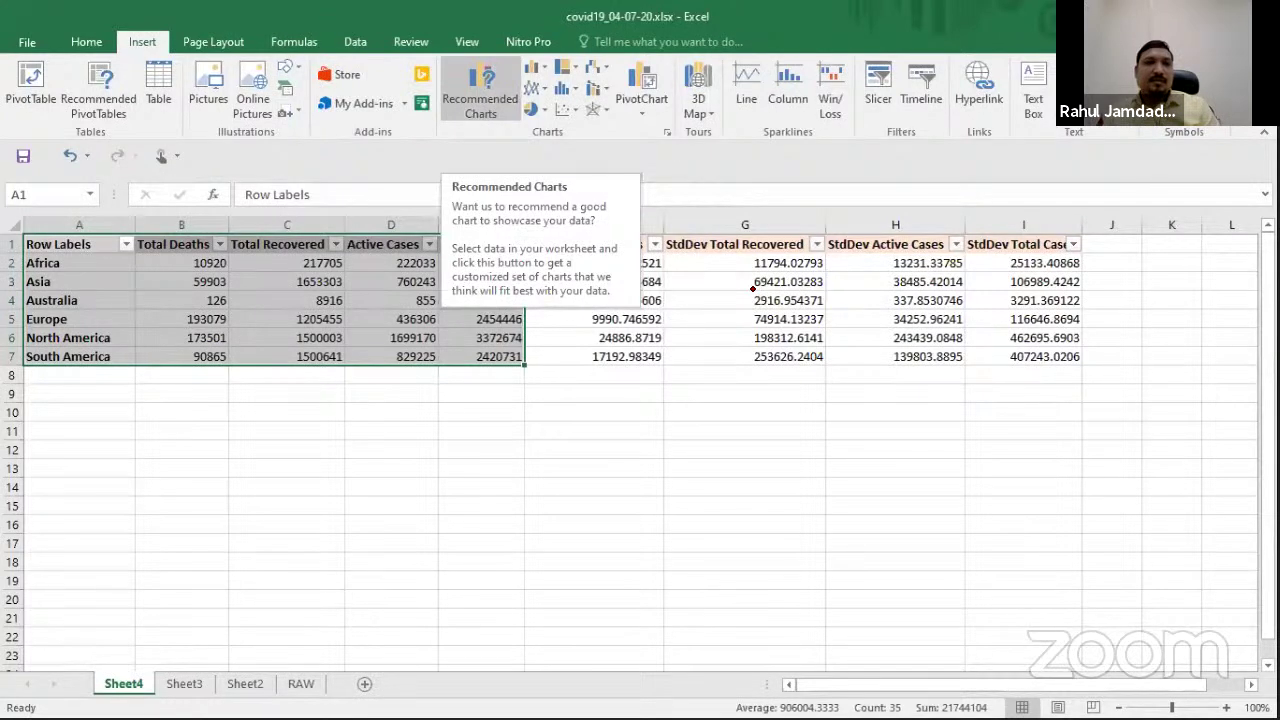
Insert the recommended Clustered Column chart of the continent totals, remove its chart title and enlarge the chart
click(480, 95)
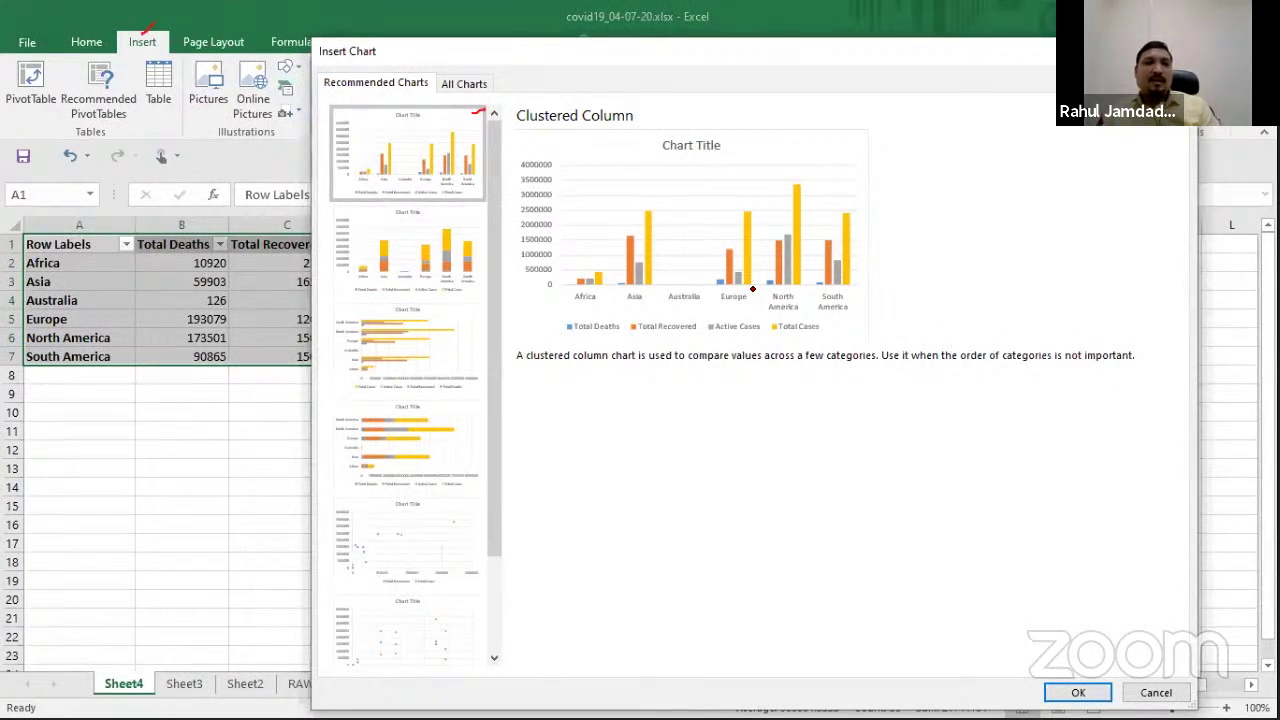
key(Return)
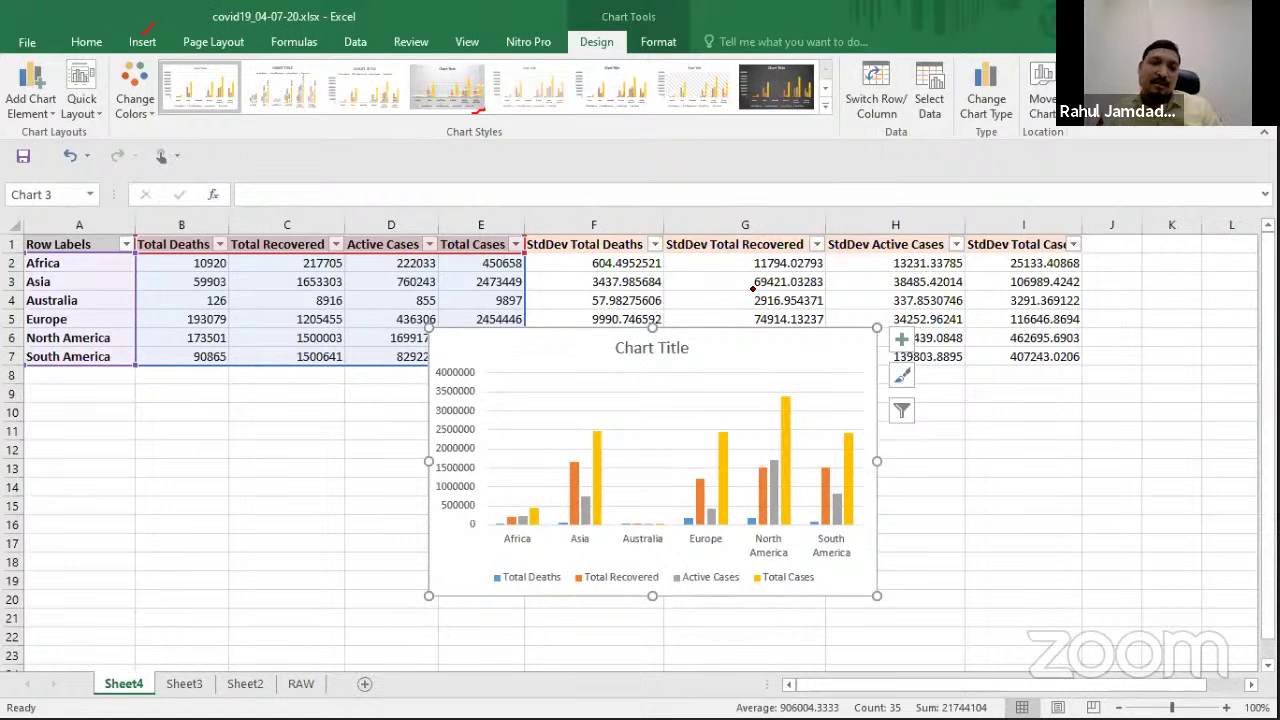
key(ctrl+z)
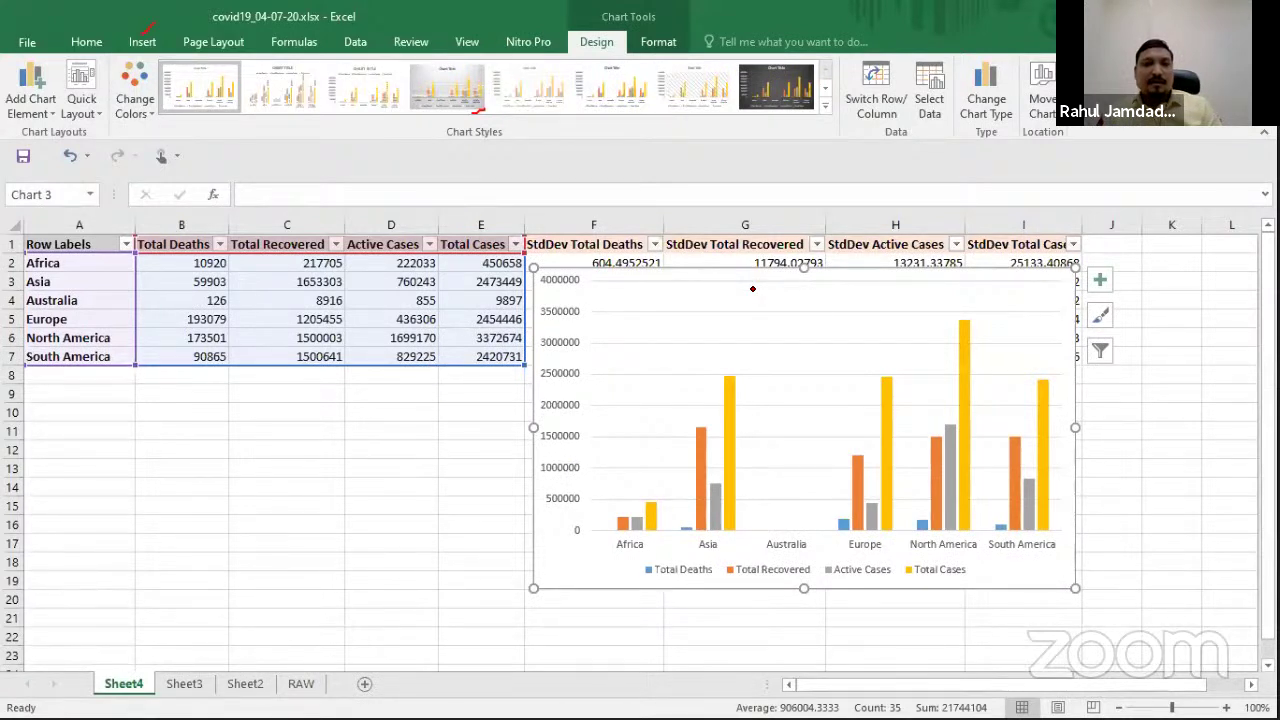
Set the chart's vertical value axis to a logarithmic scale, ticking the option with the pen
right_click(562, 442)
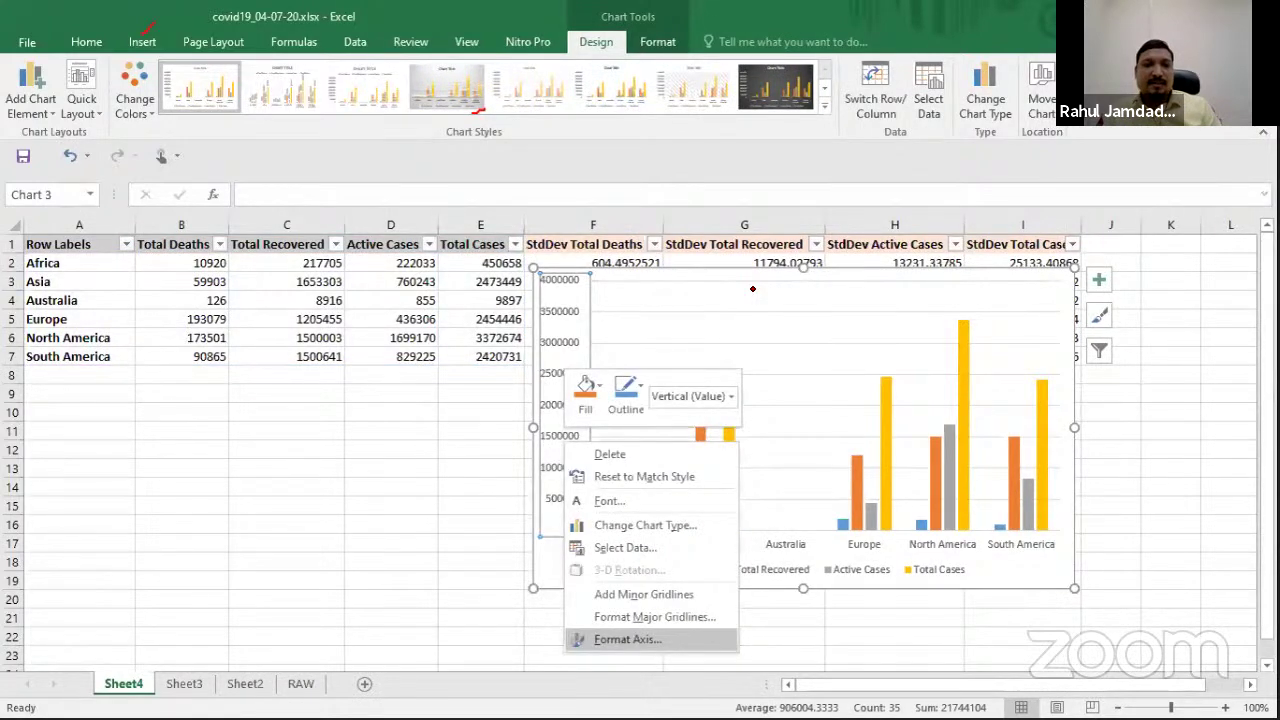
click(650, 639)
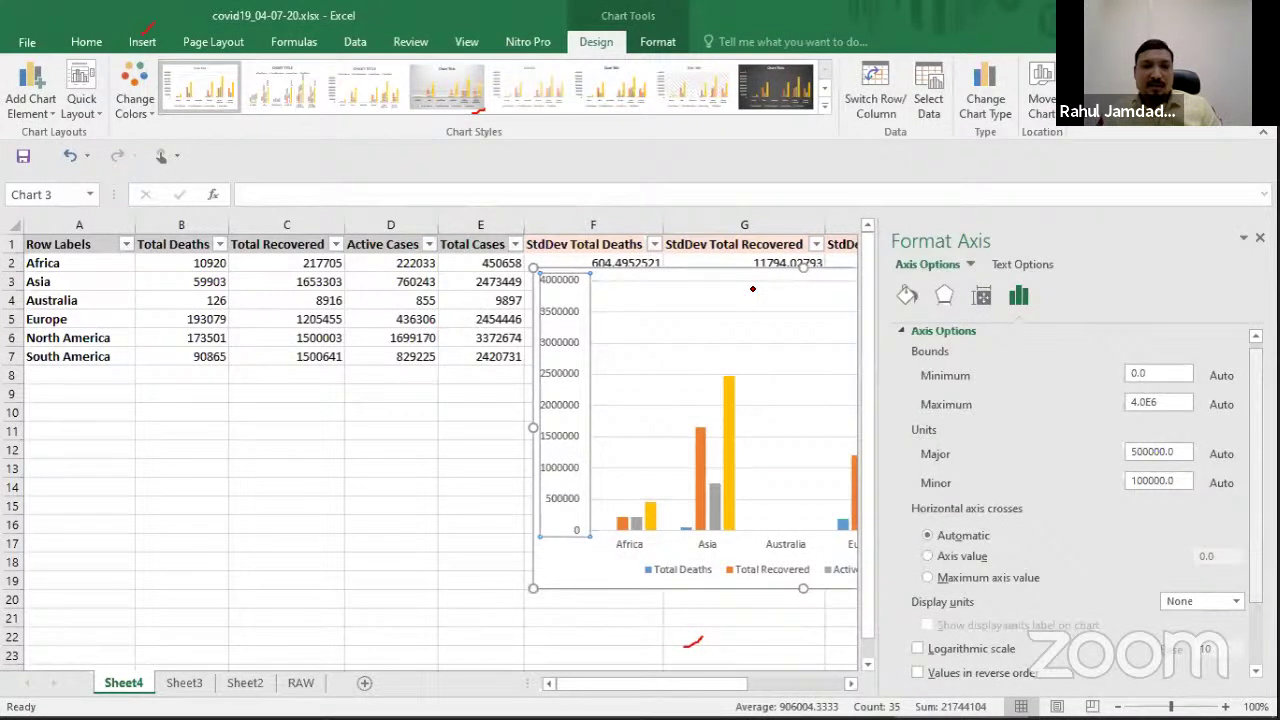
drag(912, 650, 929, 642)
click(918, 648)
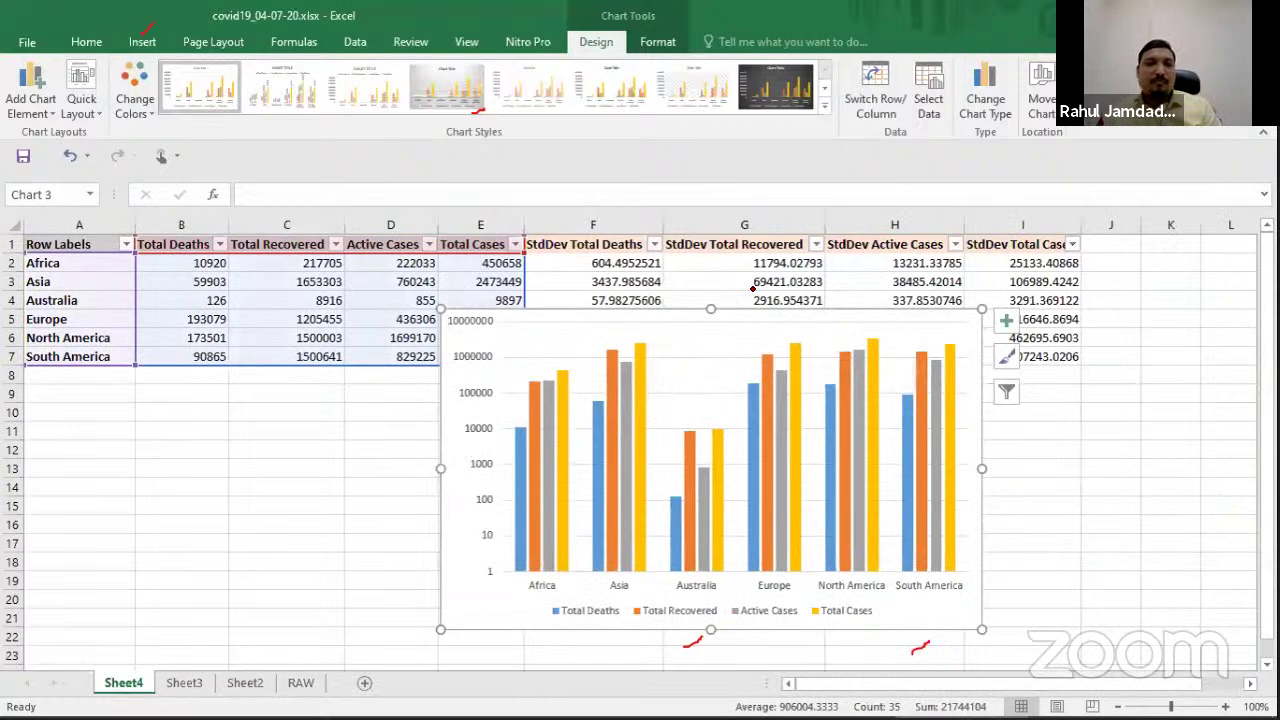
Add Standard Deviation error bars to the Total Deaths series of the column chart
key(Down)
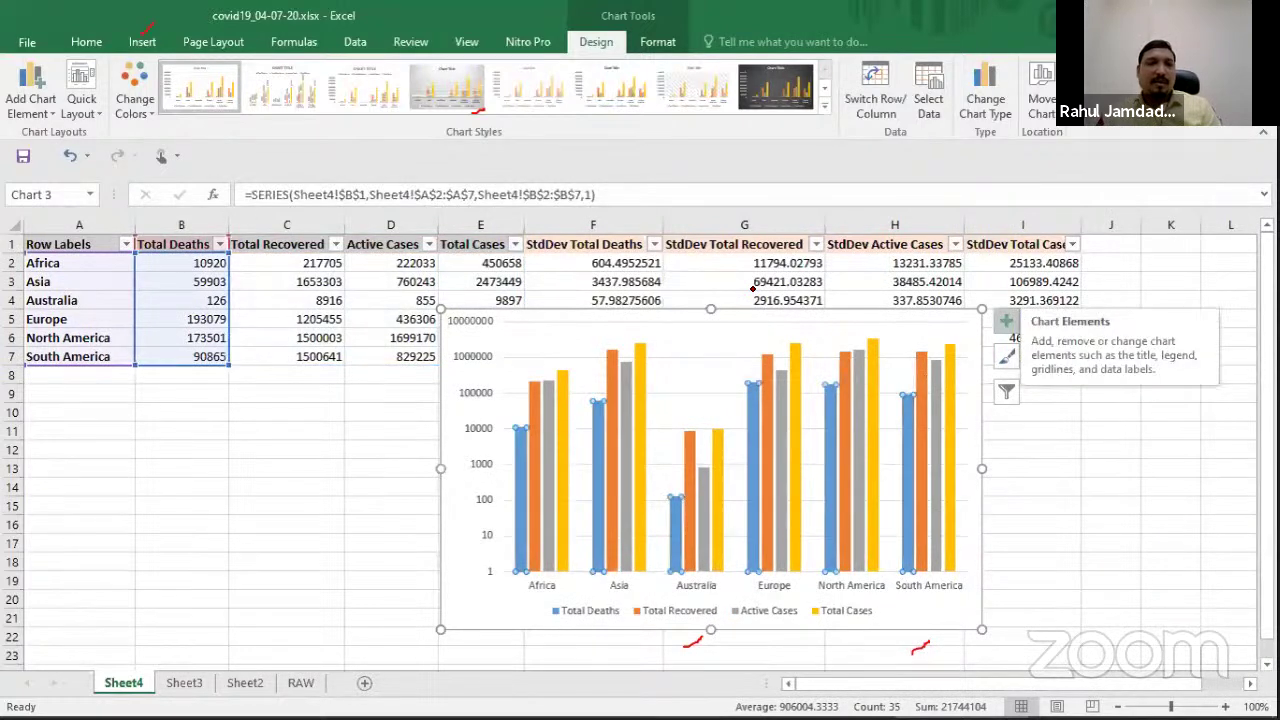
click(1006, 321)
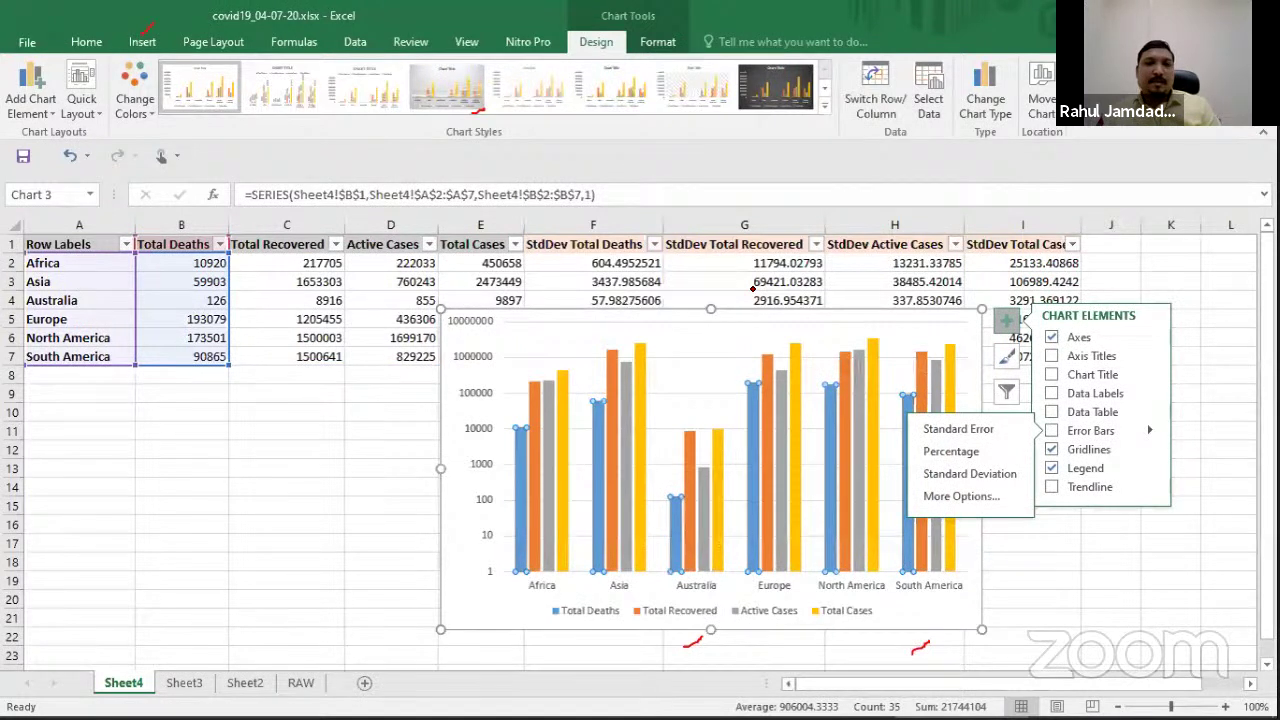
key(Escape)
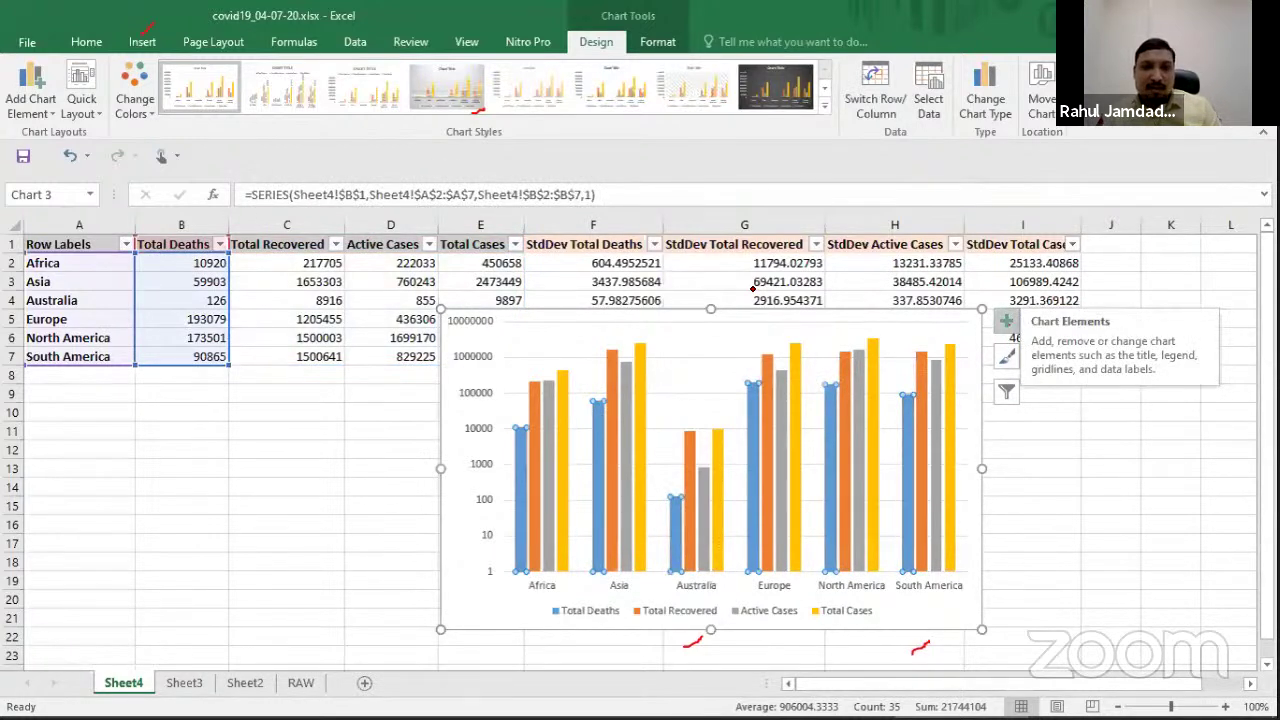
click(1006, 321)
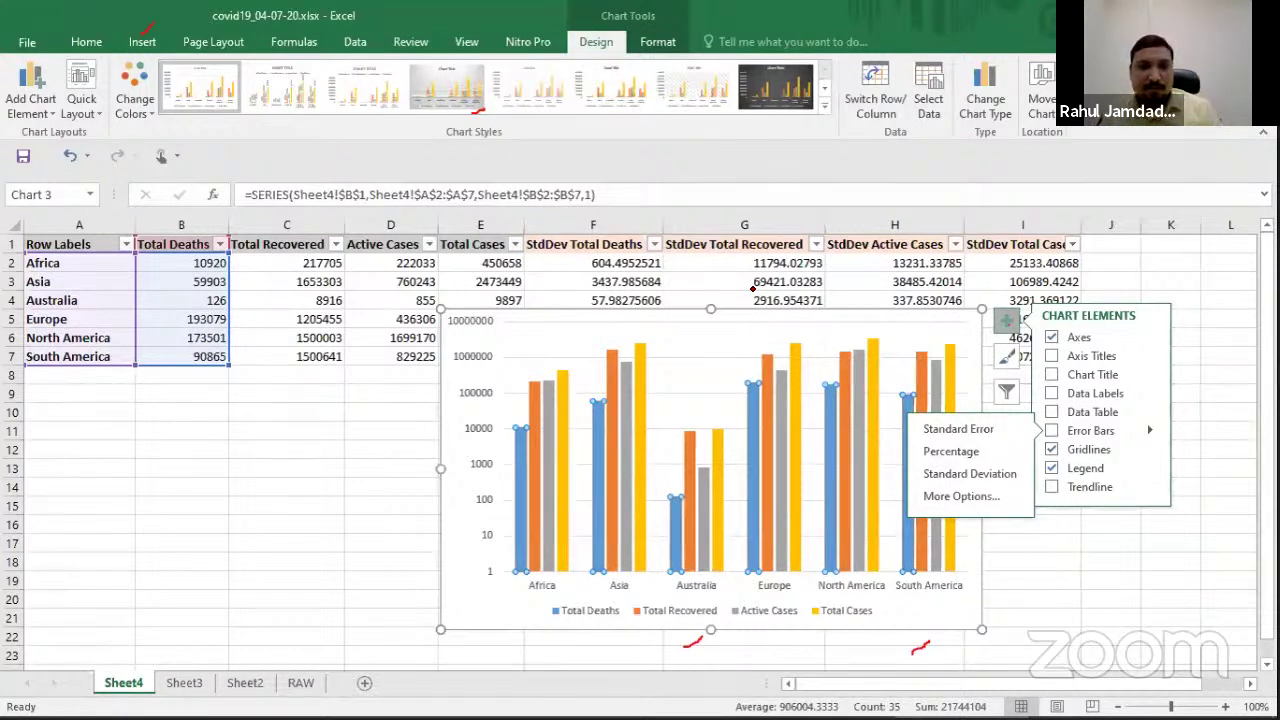
drag(917, 482, 945, 467)
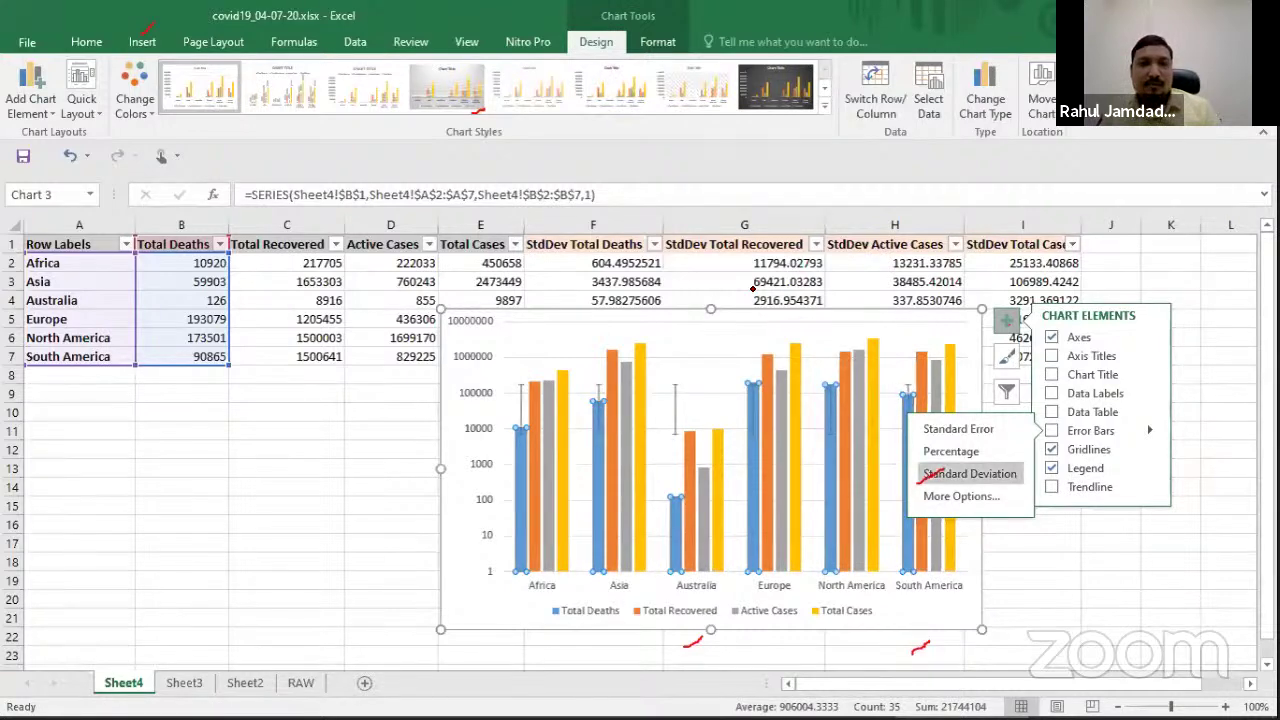
click(969, 473)
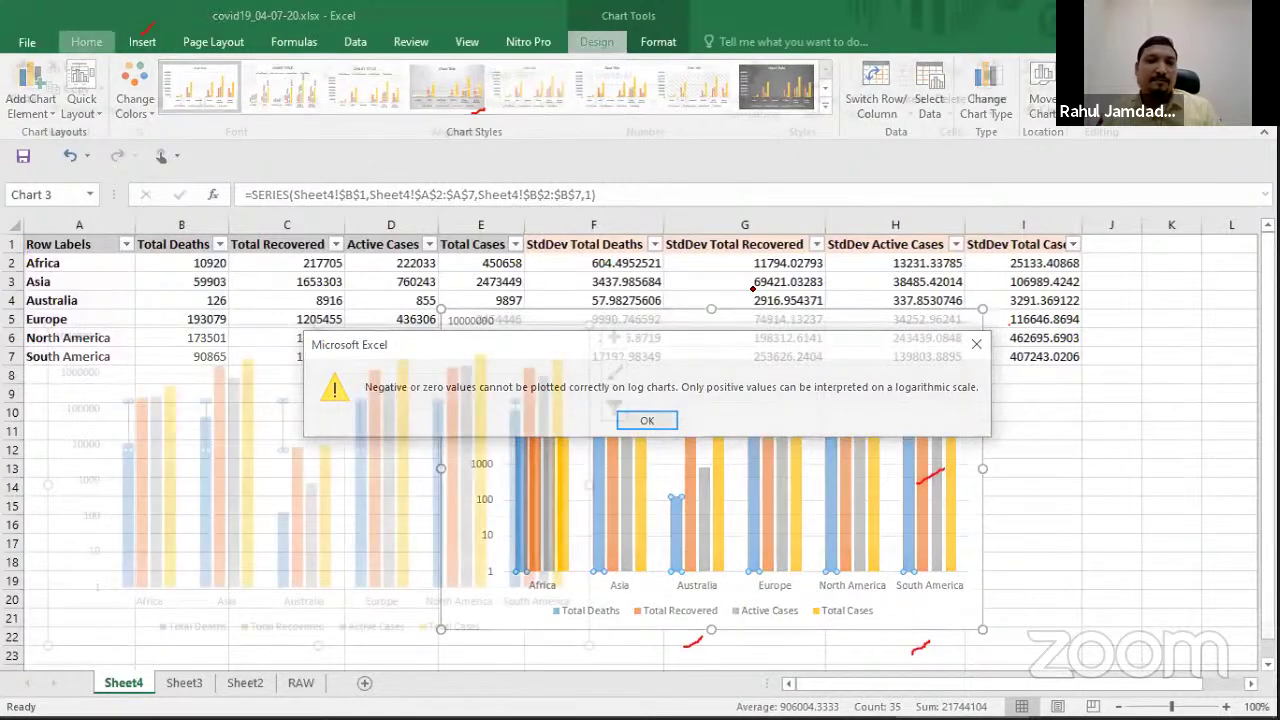
key(Return)
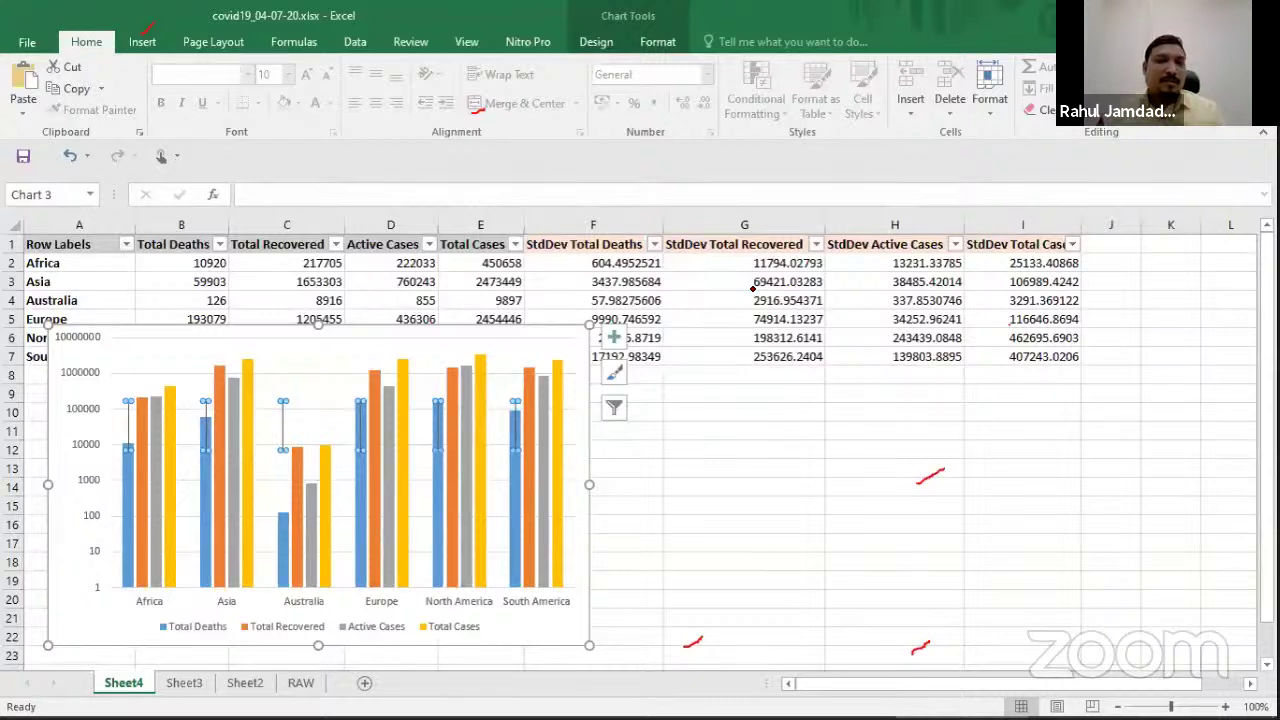
Set custom error amounts for the Total Deaths error bars, using StdDev Total Deaths F2:F7 for both positive and negative values
right_click(128, 420)
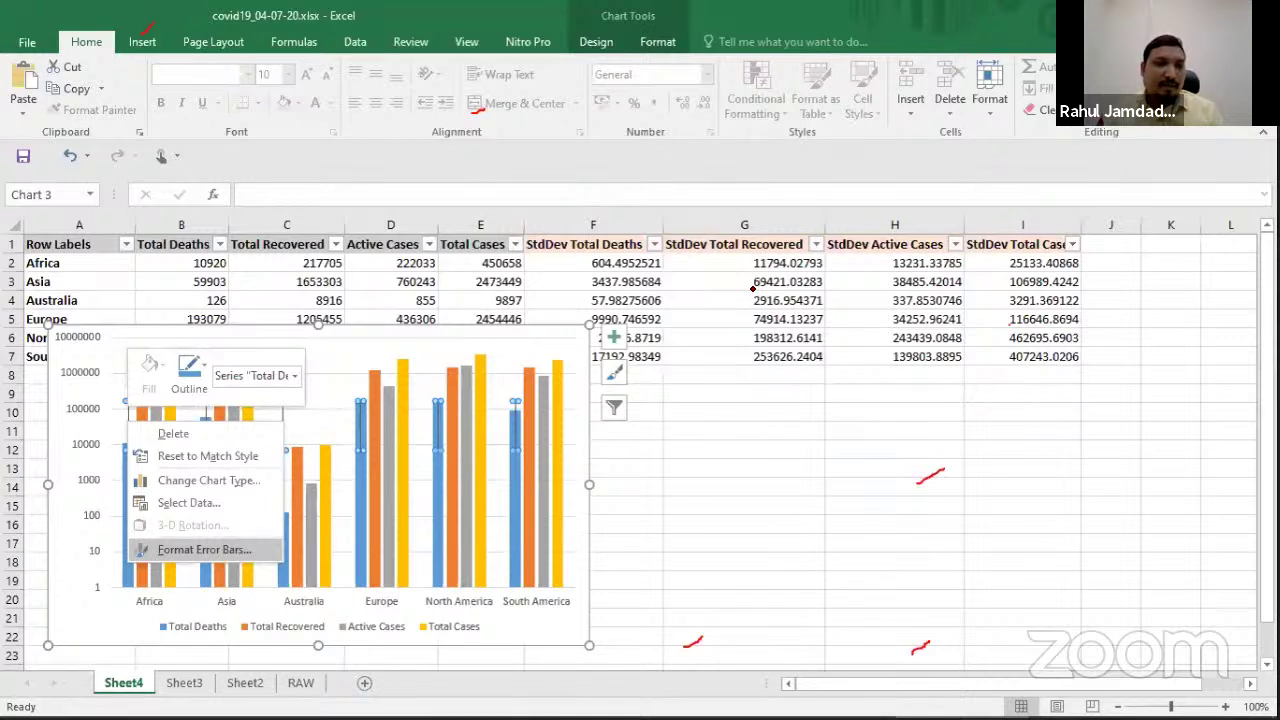
click(204, 549)
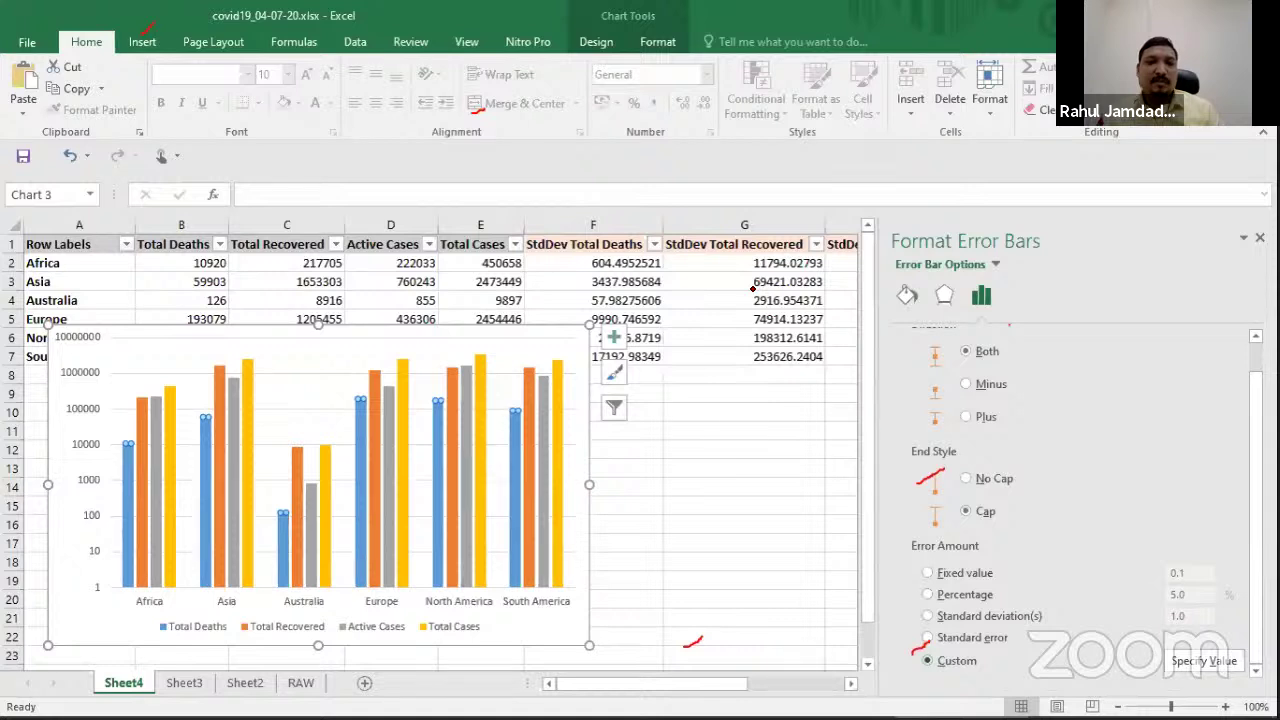
drag(1000, 652, 1005, 662)
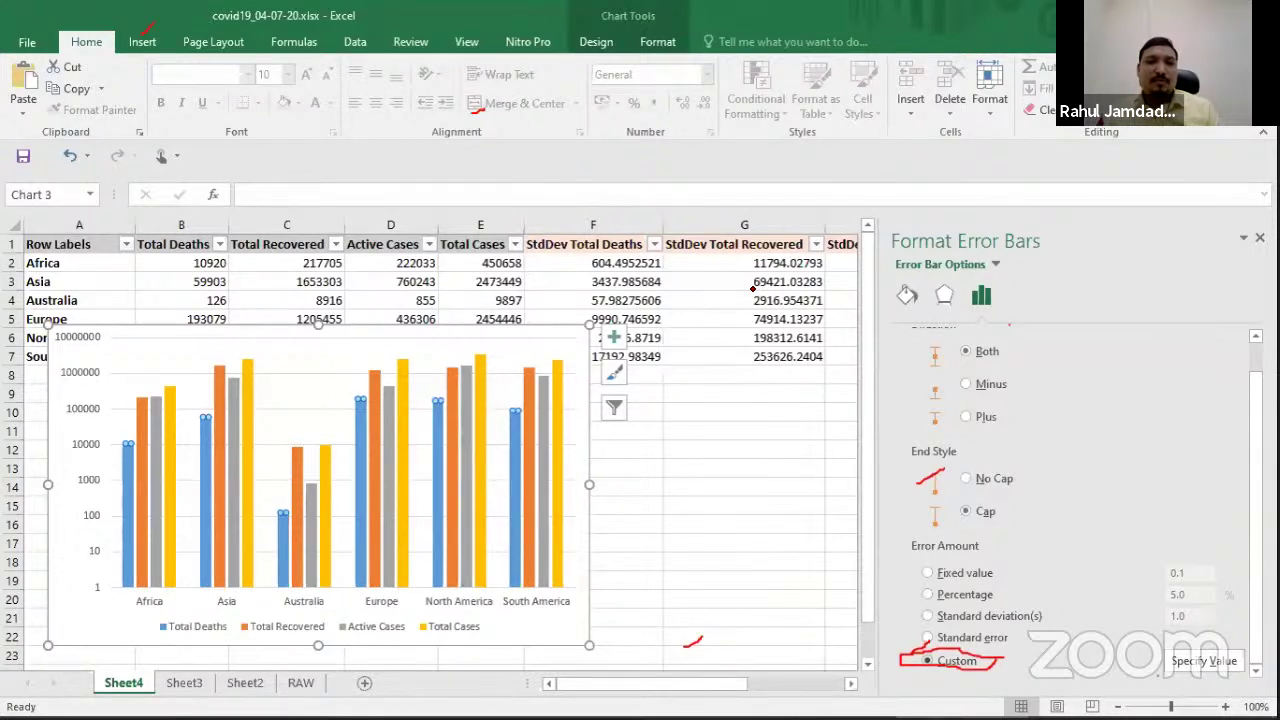
click(1204, 661)
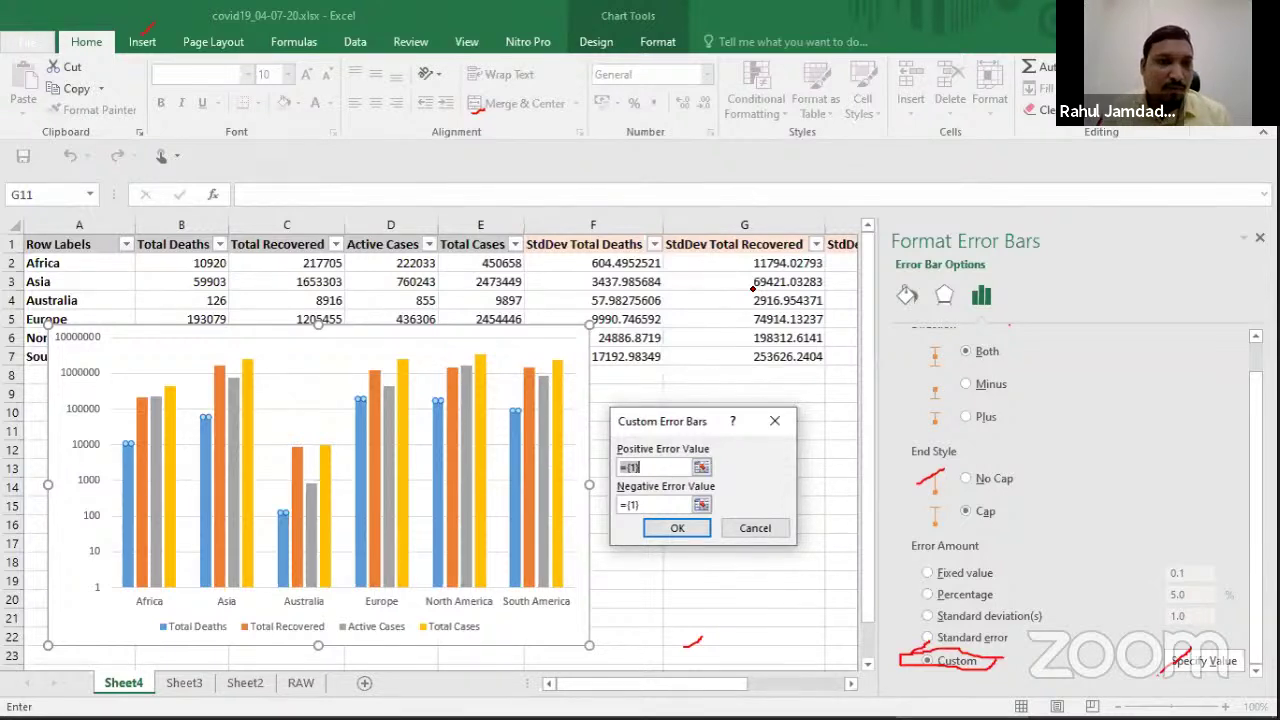
drag(593, 263, 593, 356)
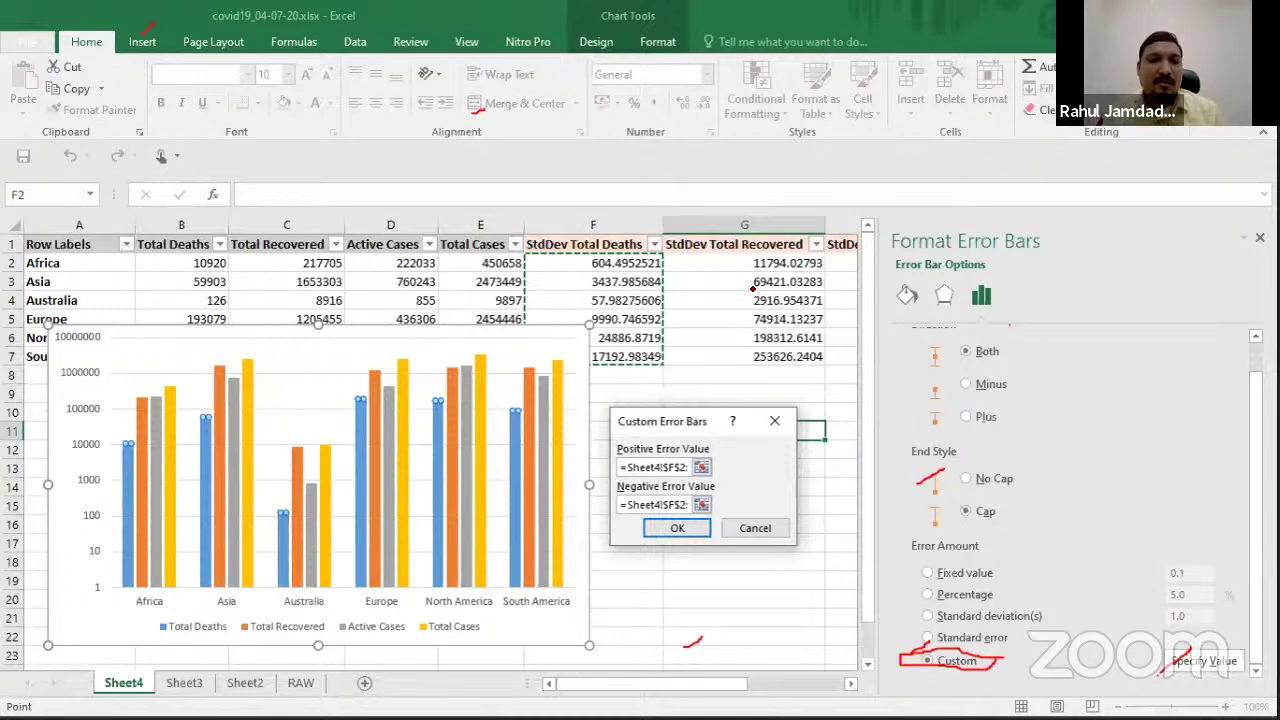
key(Escape)
click(36, 356)
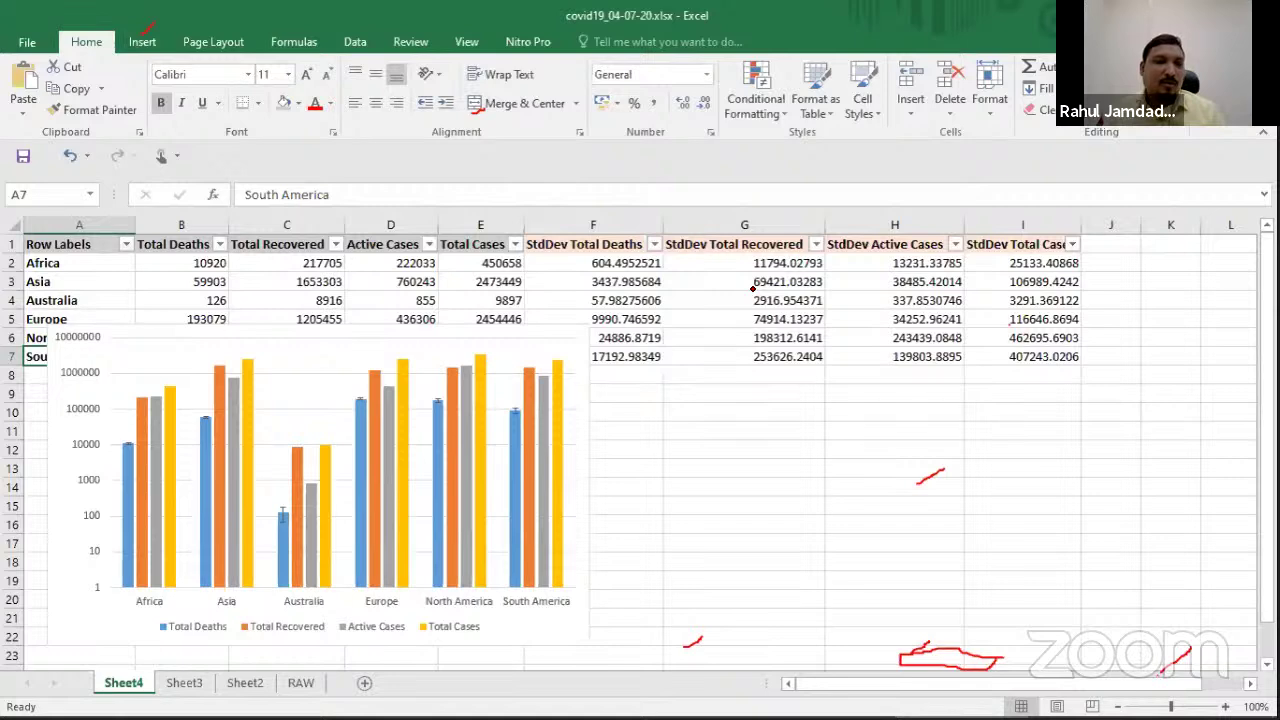
Enlarge the column chart and recolour its series with a greyscale colour palette
drag(588, 333, 660, 288)
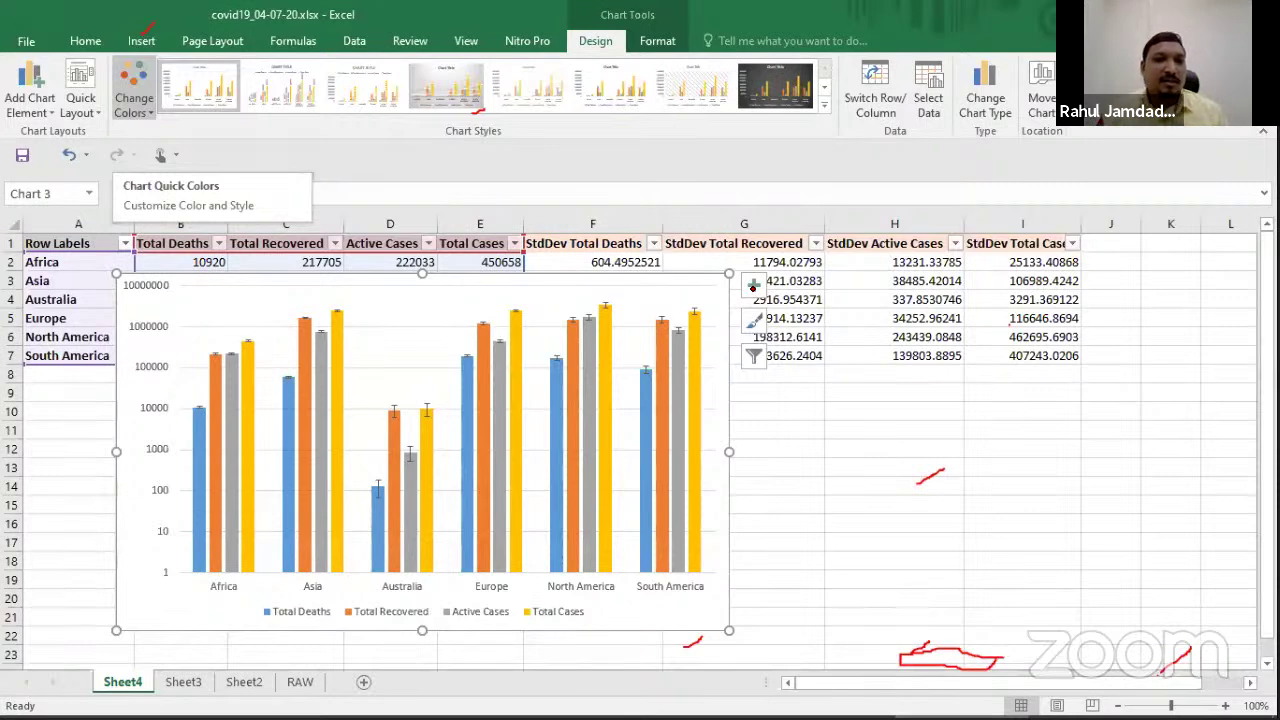
click(135, 100)
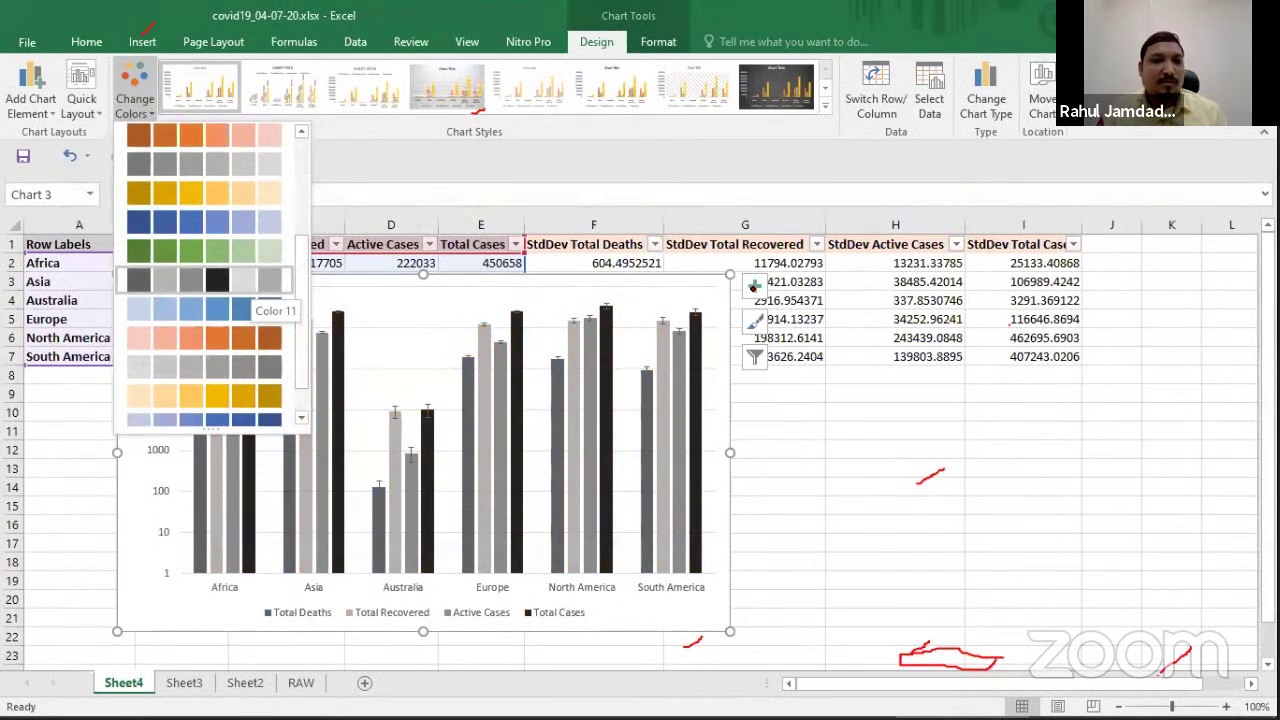
click(240, 283)
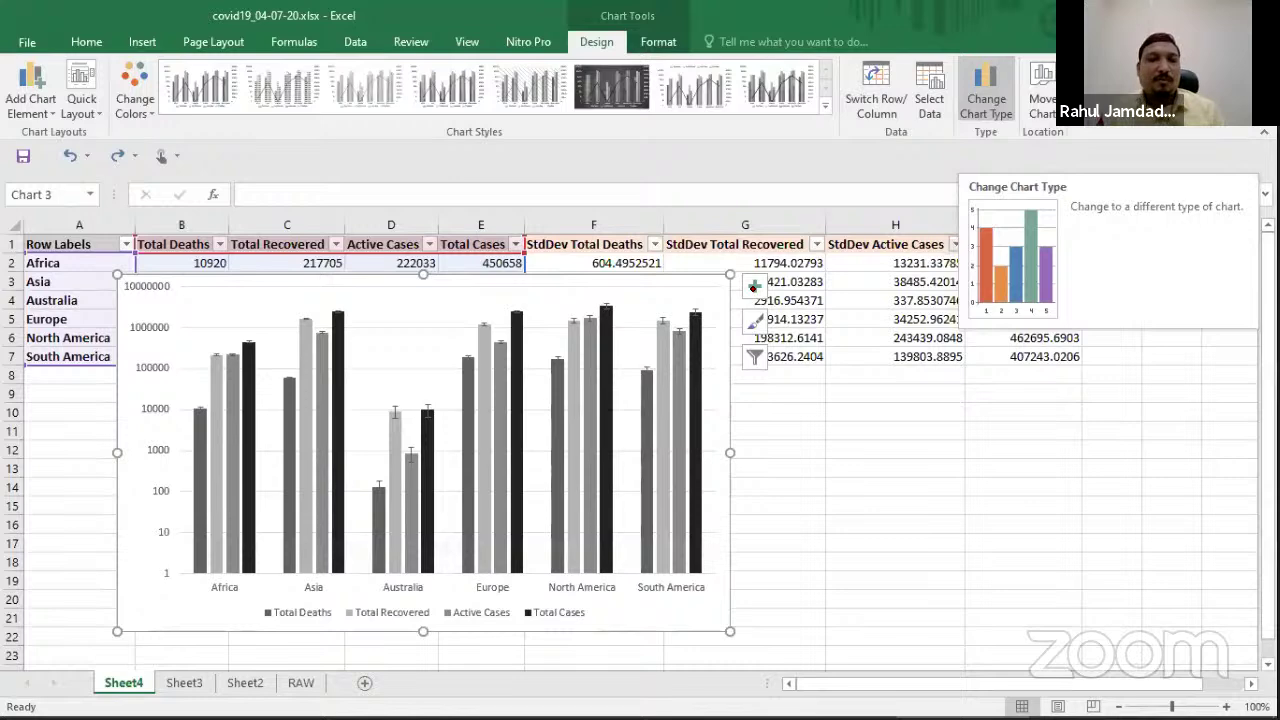
Open the chart type choices, mark the Change Chart Type command with the pen, and browse from Column to the Stacked Area preview
click(986, 100)
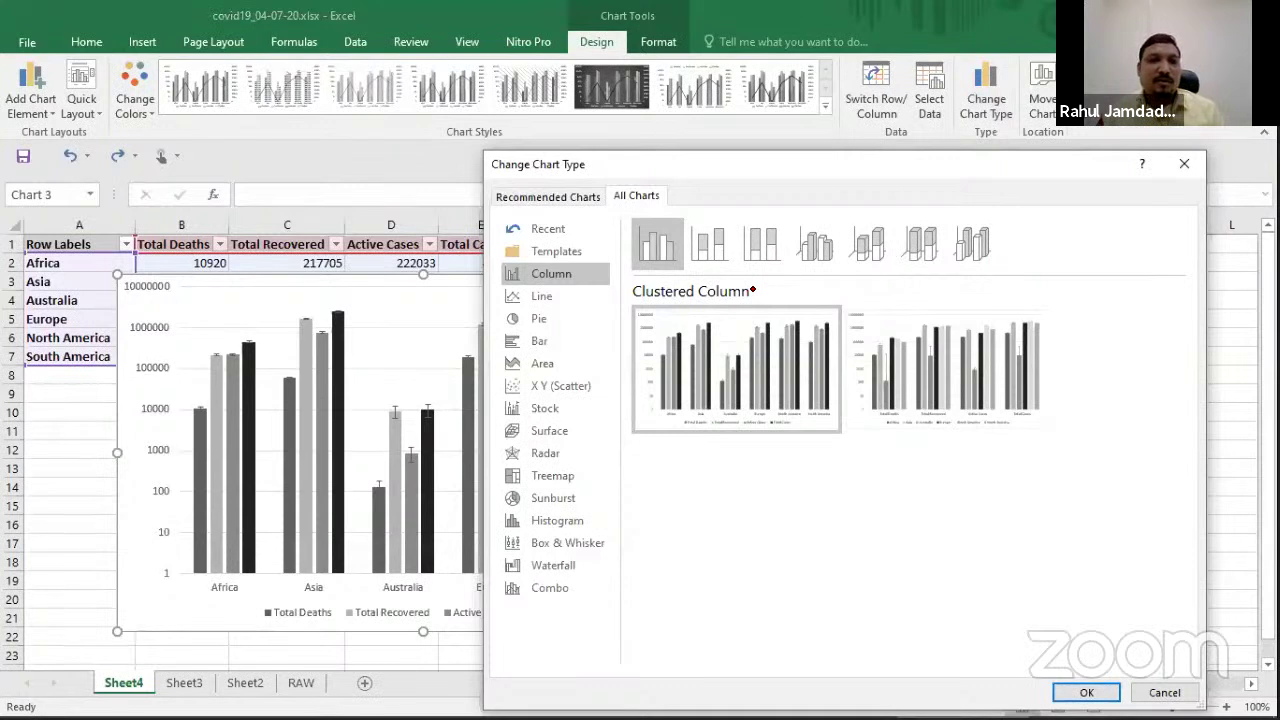
drag(503, 178, 589, 182)
drag(958, 116, 984, 97)
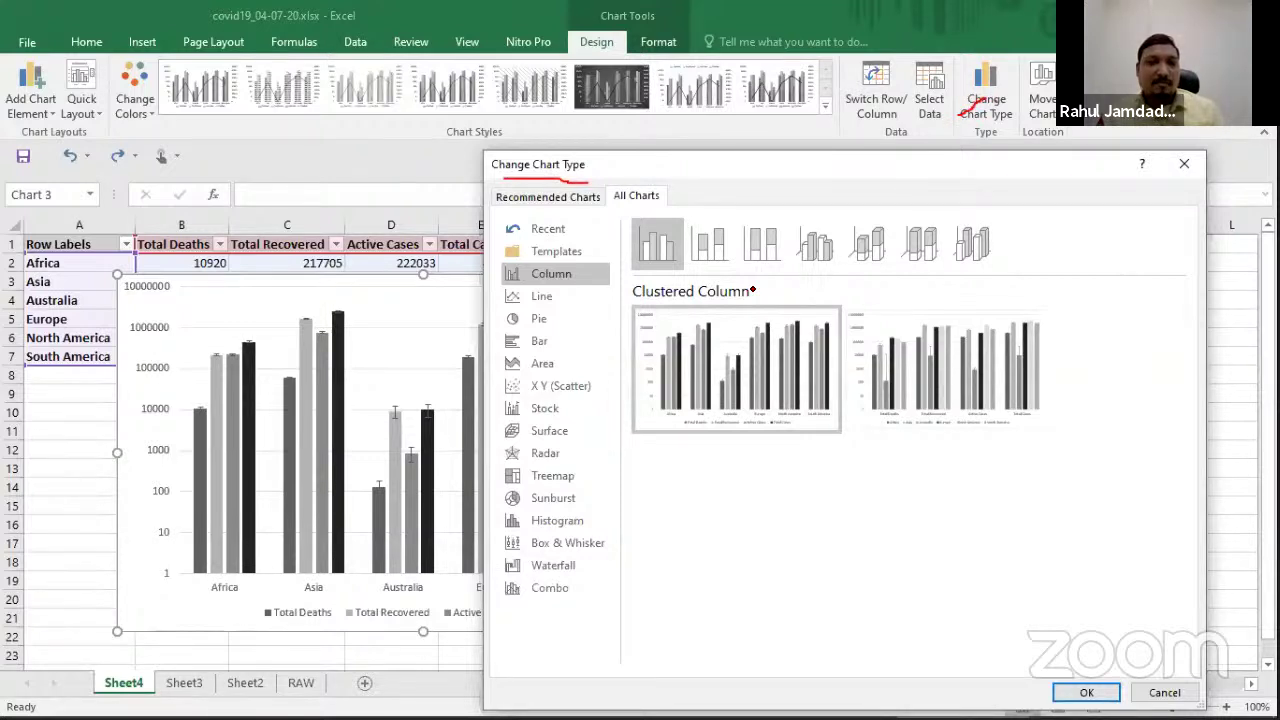
key(Down)
key(Down)
key(Down)
key(Down)
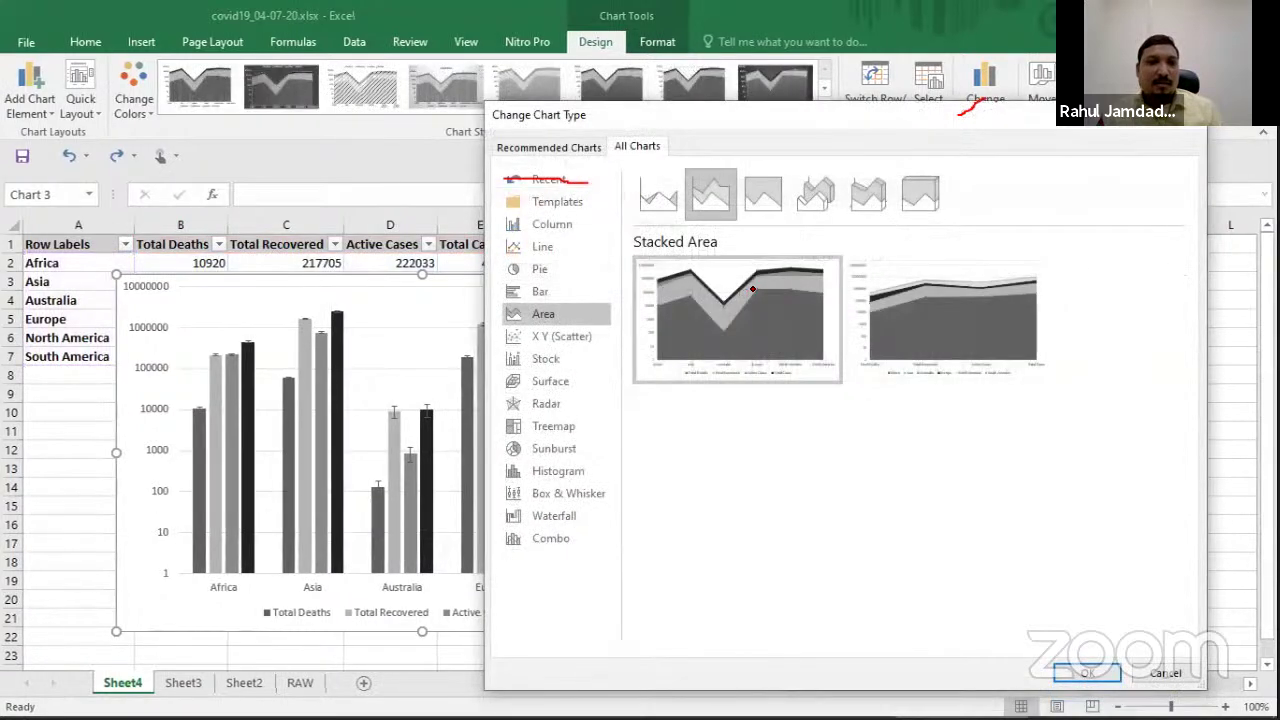